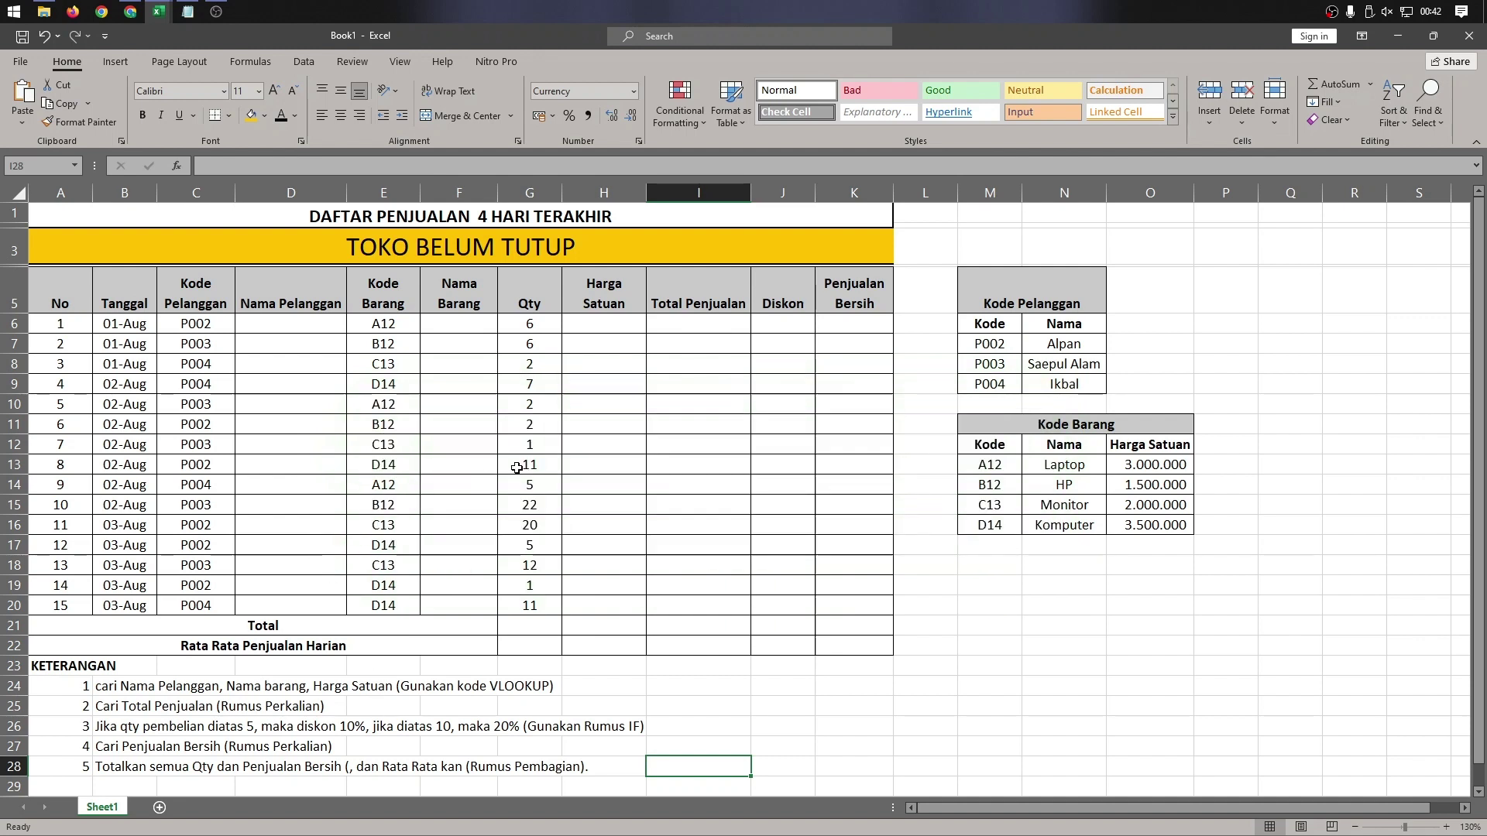
left_click(1044, 343)
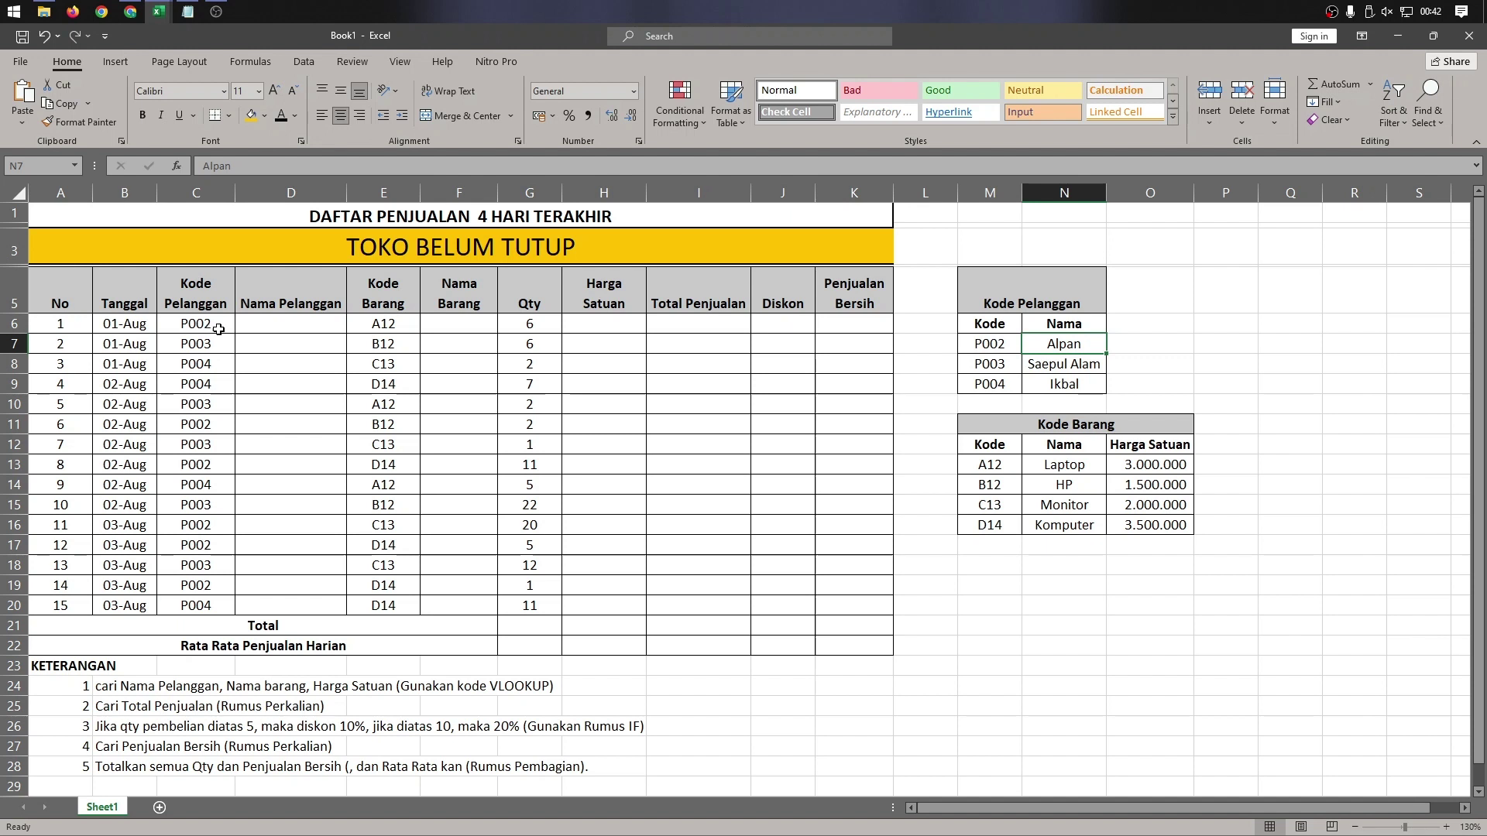
left_click(969, 350)
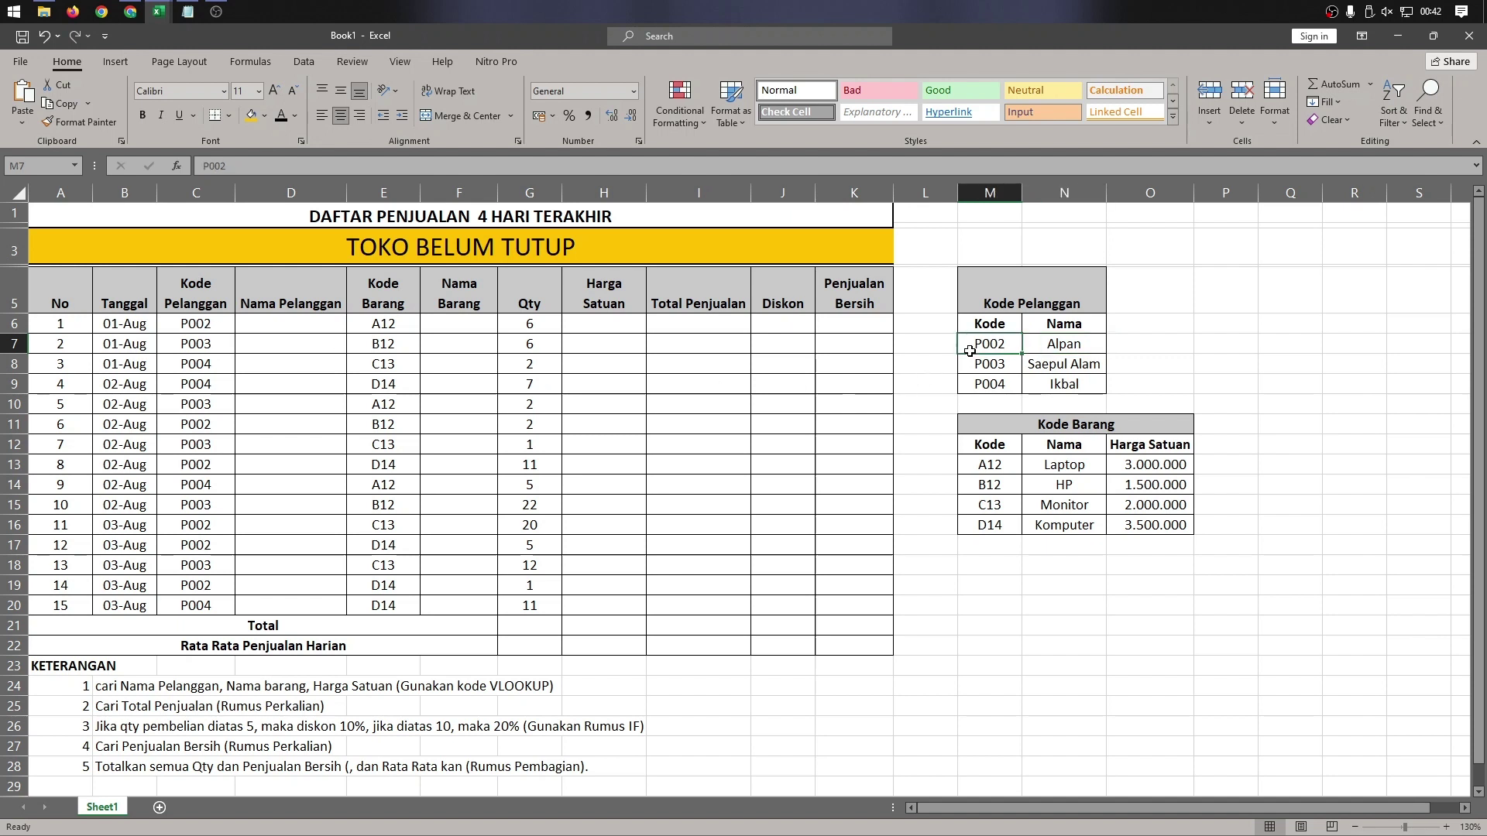
left_click(298, 328)
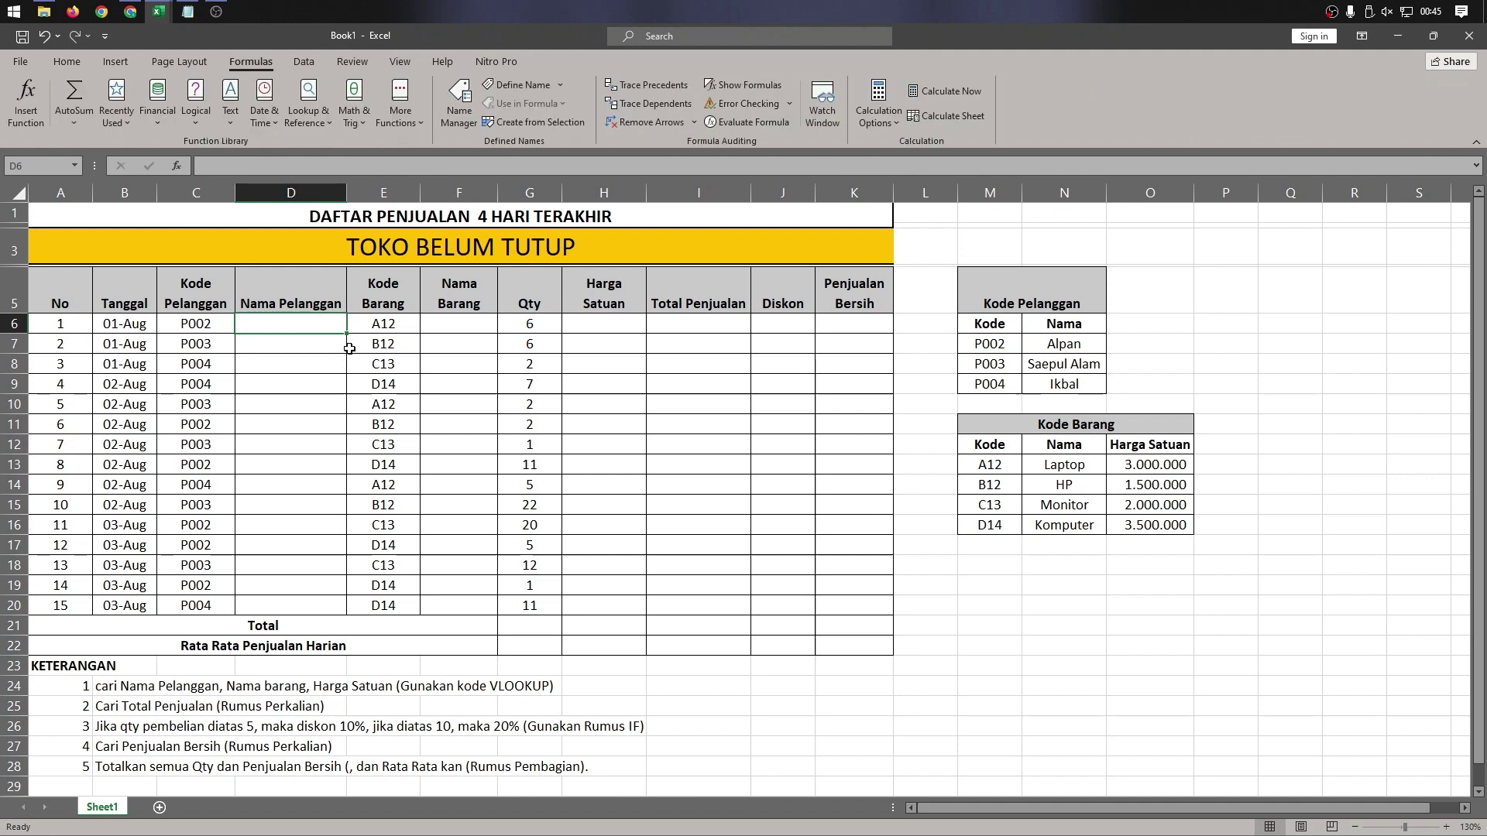
left_click(66, 61)
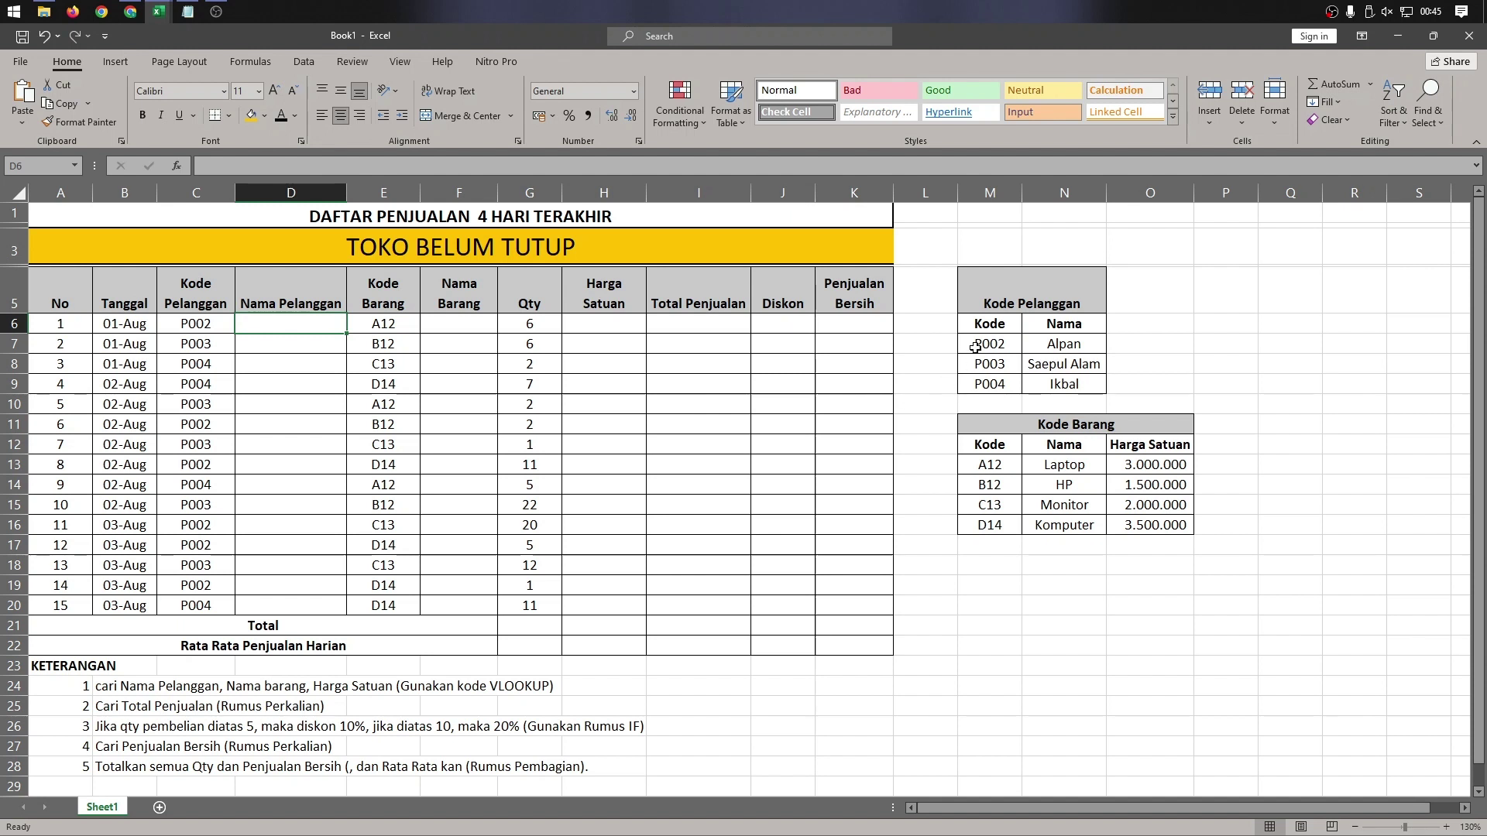
- Name the Kode Pelanggan lookup range M6:N9, including its header row, pelanggan
left_click_drag(963, 325, 1083, 384)
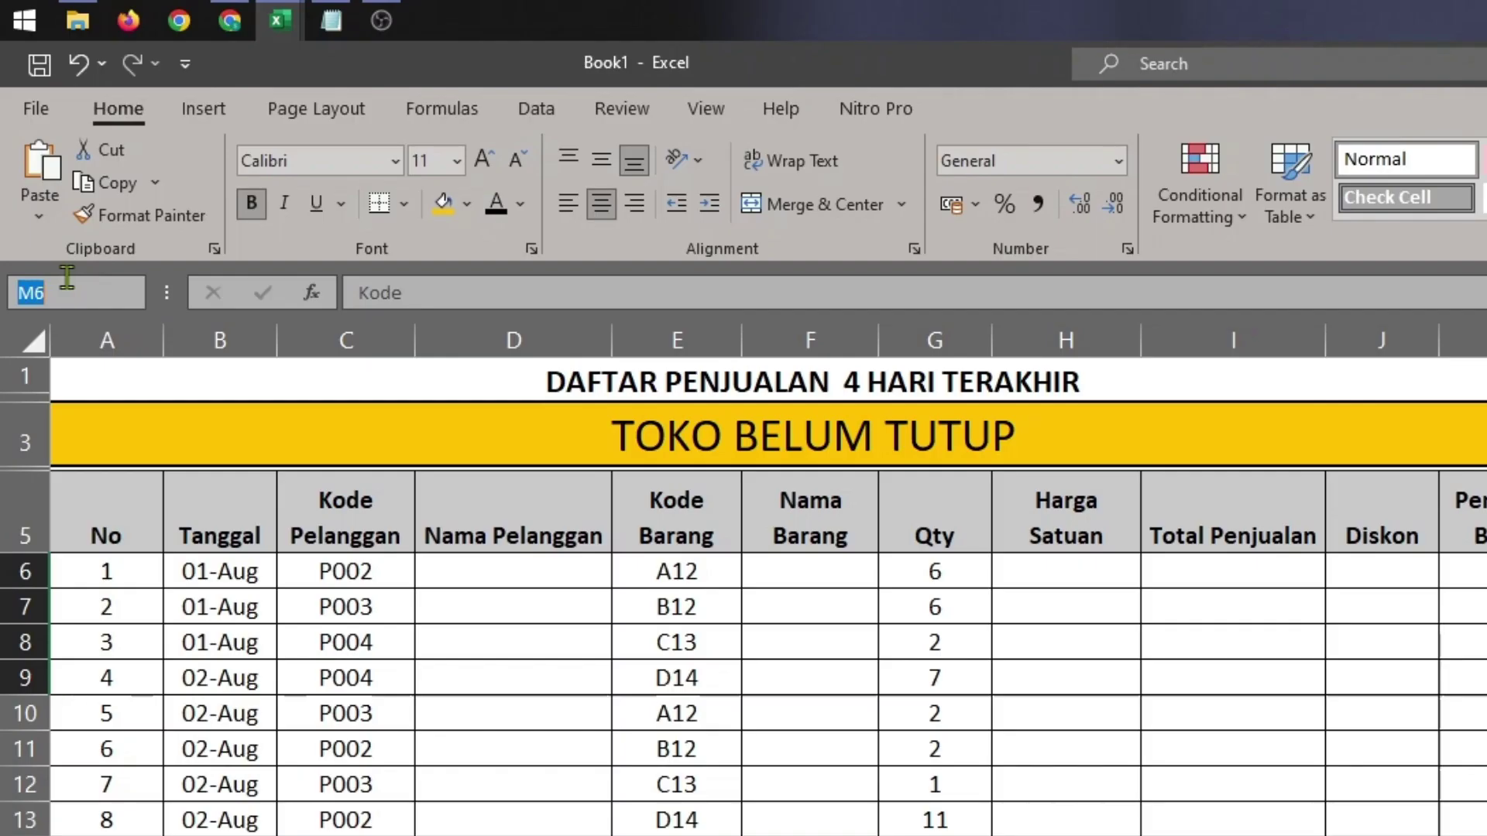
left_click(36, 164)
type("pelanggan")
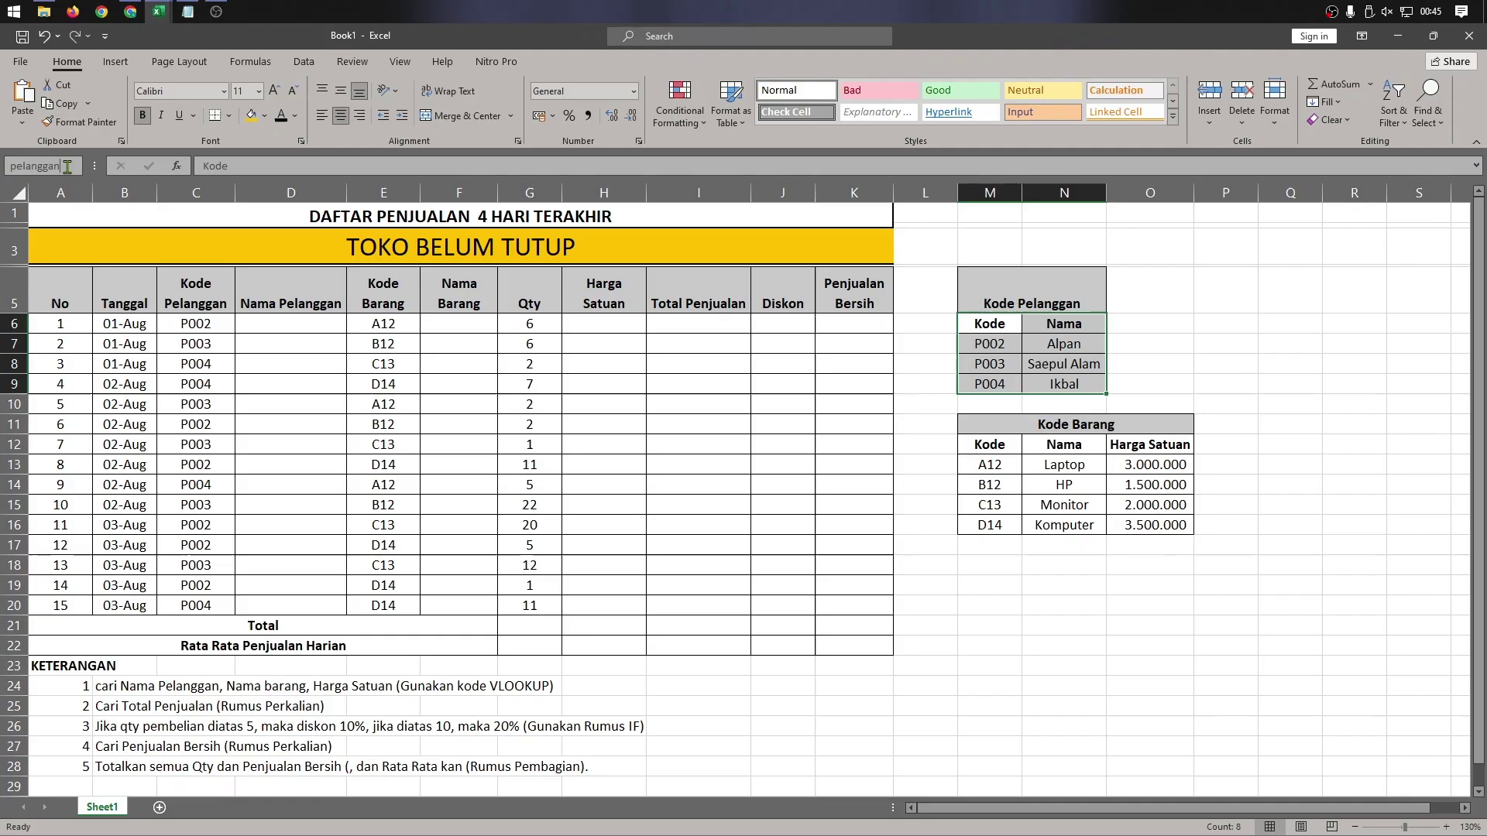
key("Return")
- Name the Kode Barang lookup range M12:O16, including its header row, barang
left_click(977, 577)
left_click_drag(977, 444, 1170, 531)
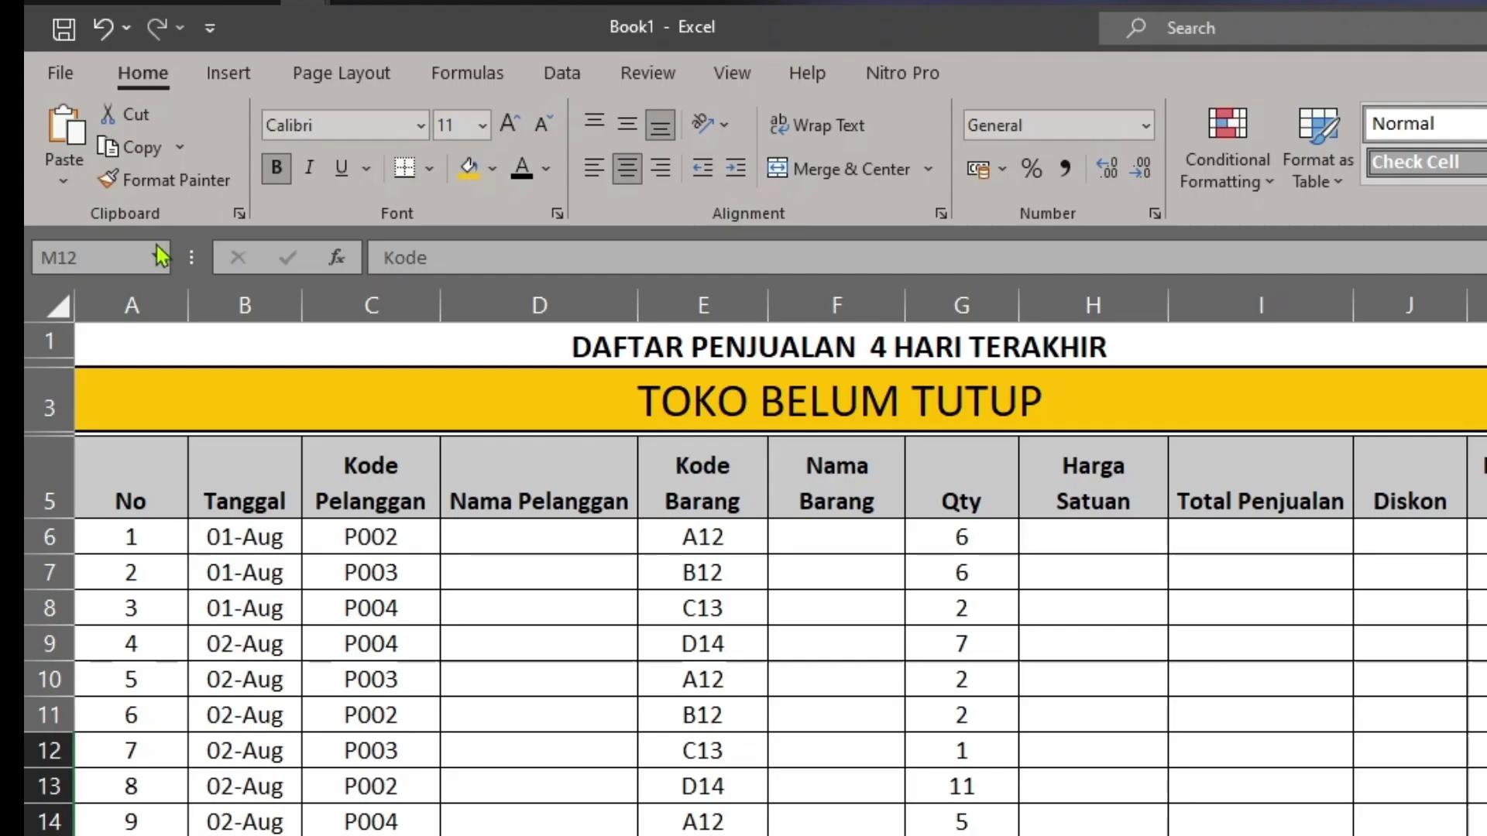
left_click(50, 165)
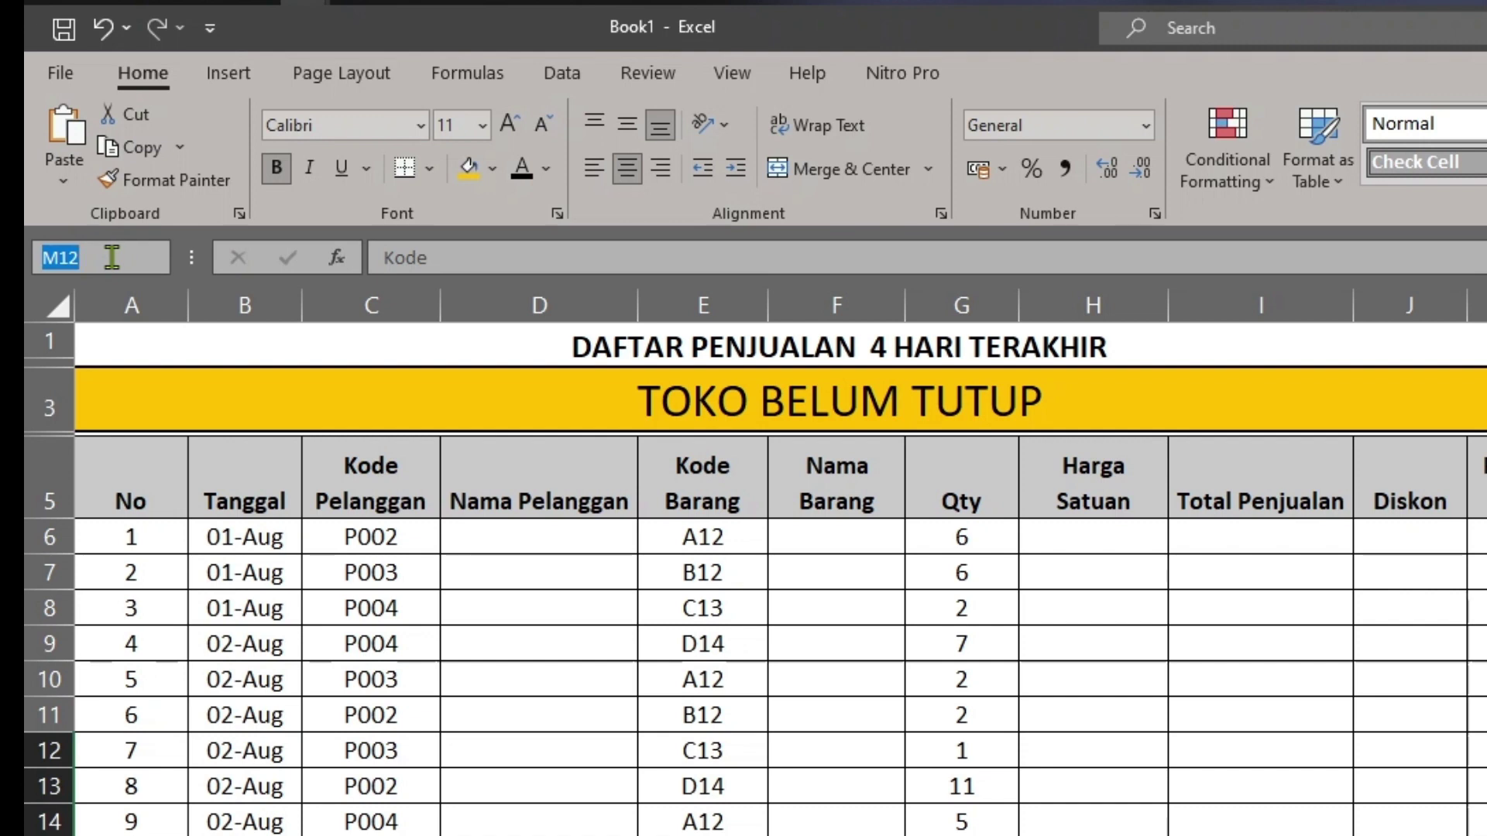
type("barang")
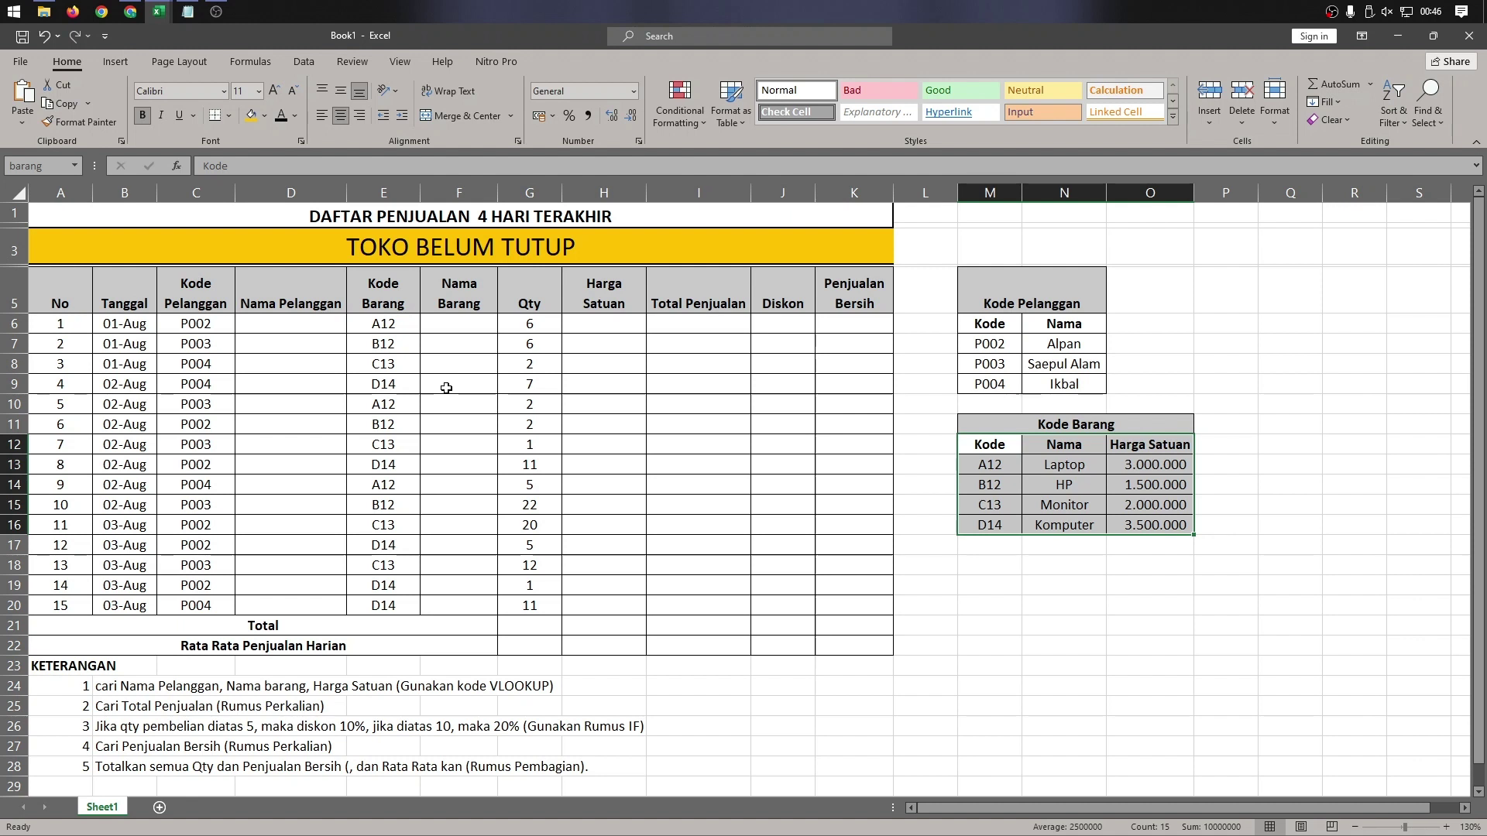
- Enter =VLOOKUP(C6;pelanggan;2;0) in D6 to look up the first customer name by its code
left_click(290, 323)
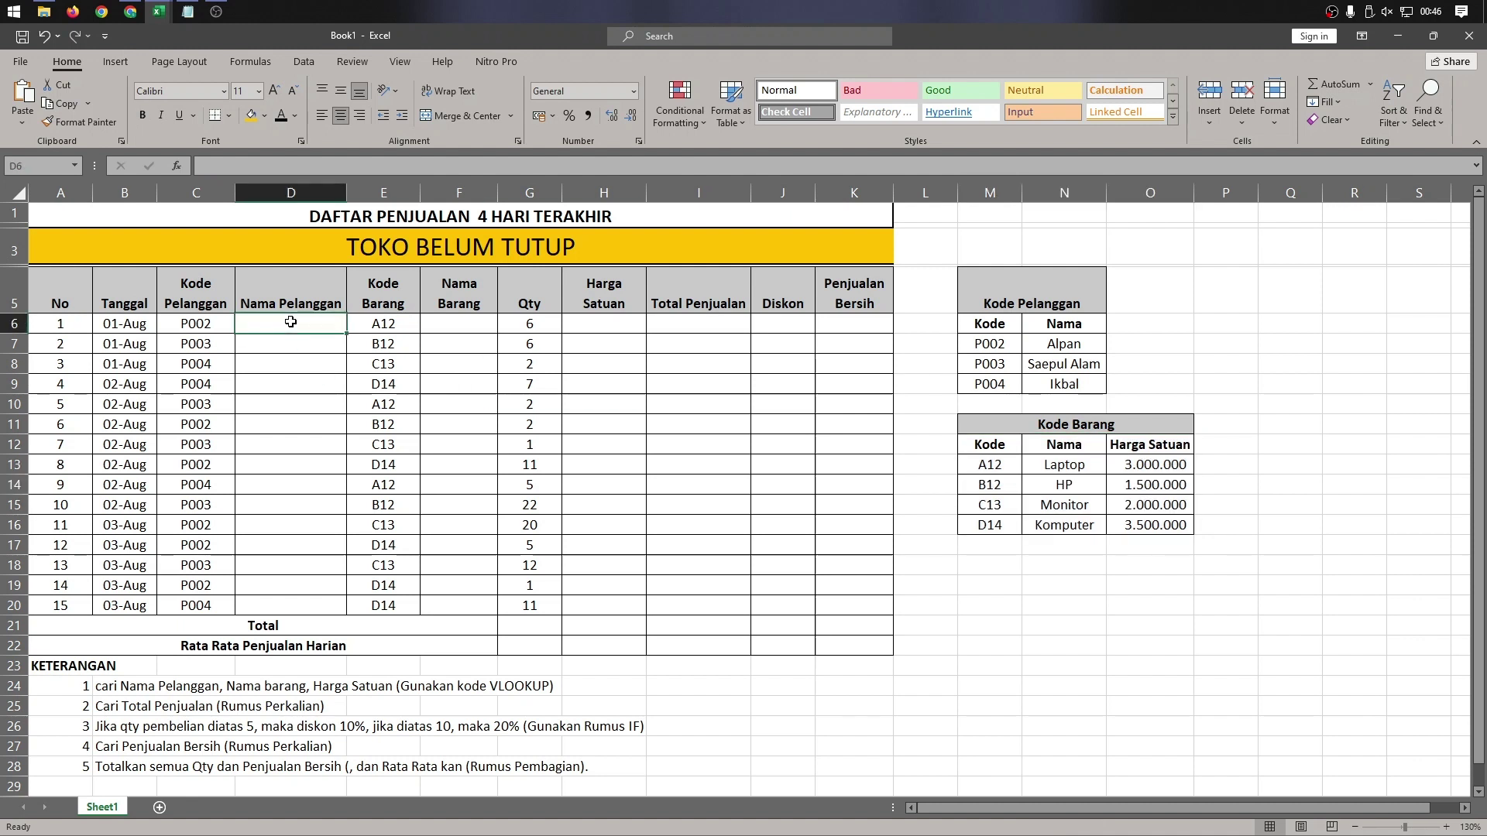
type("=")
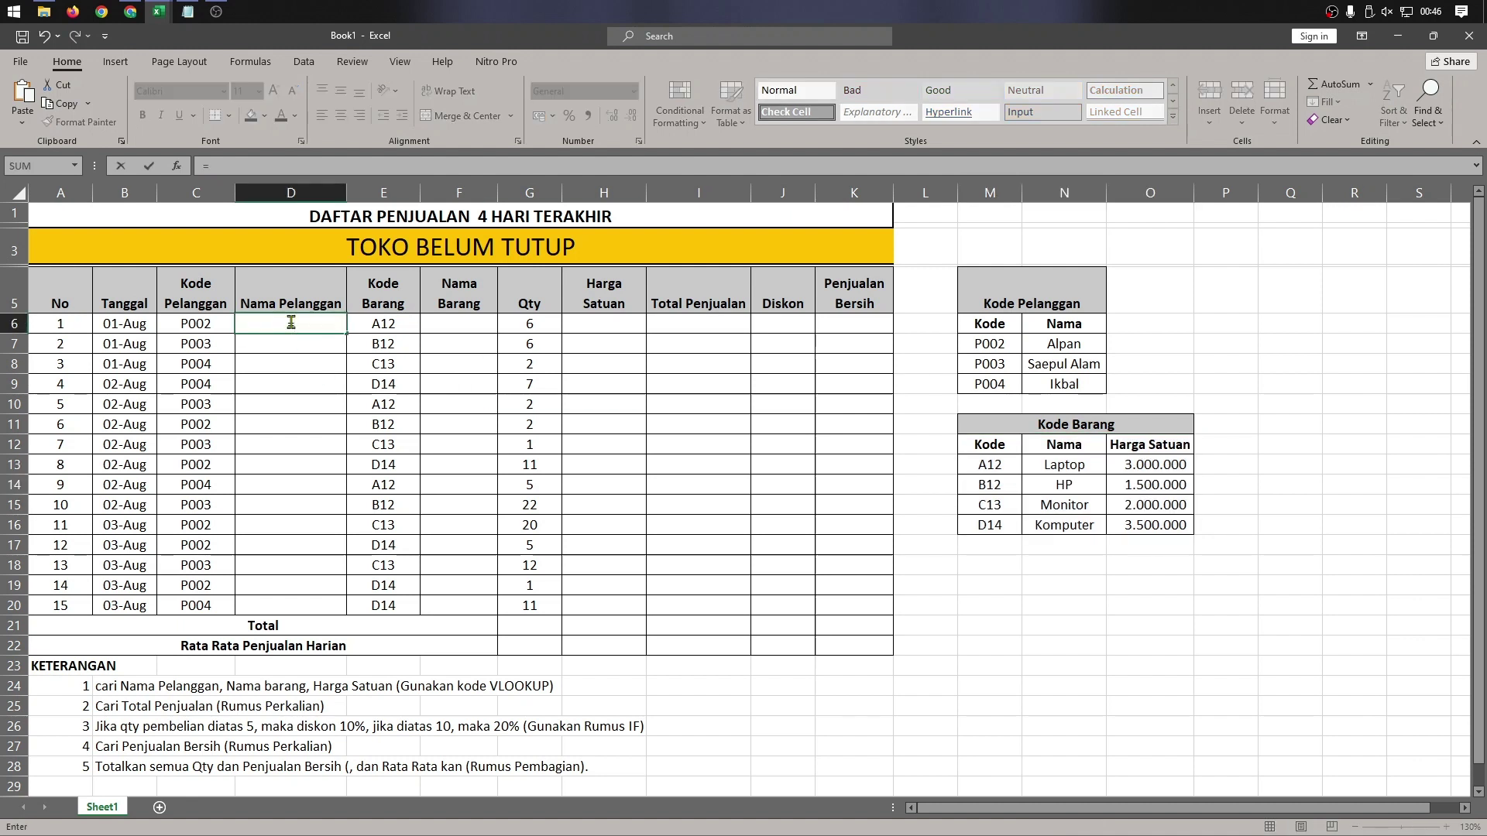
type("v")
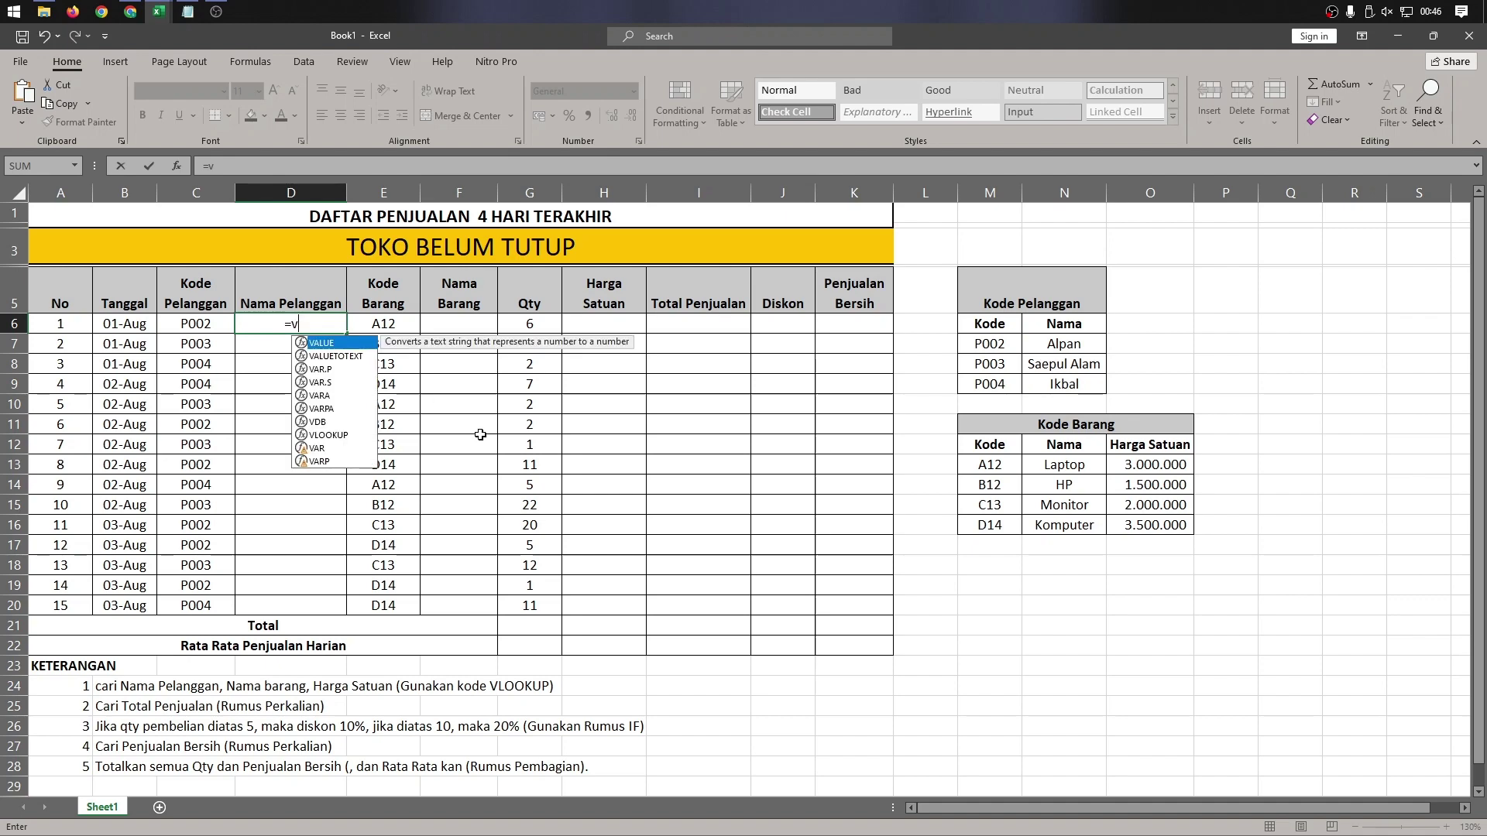
type("lookup")
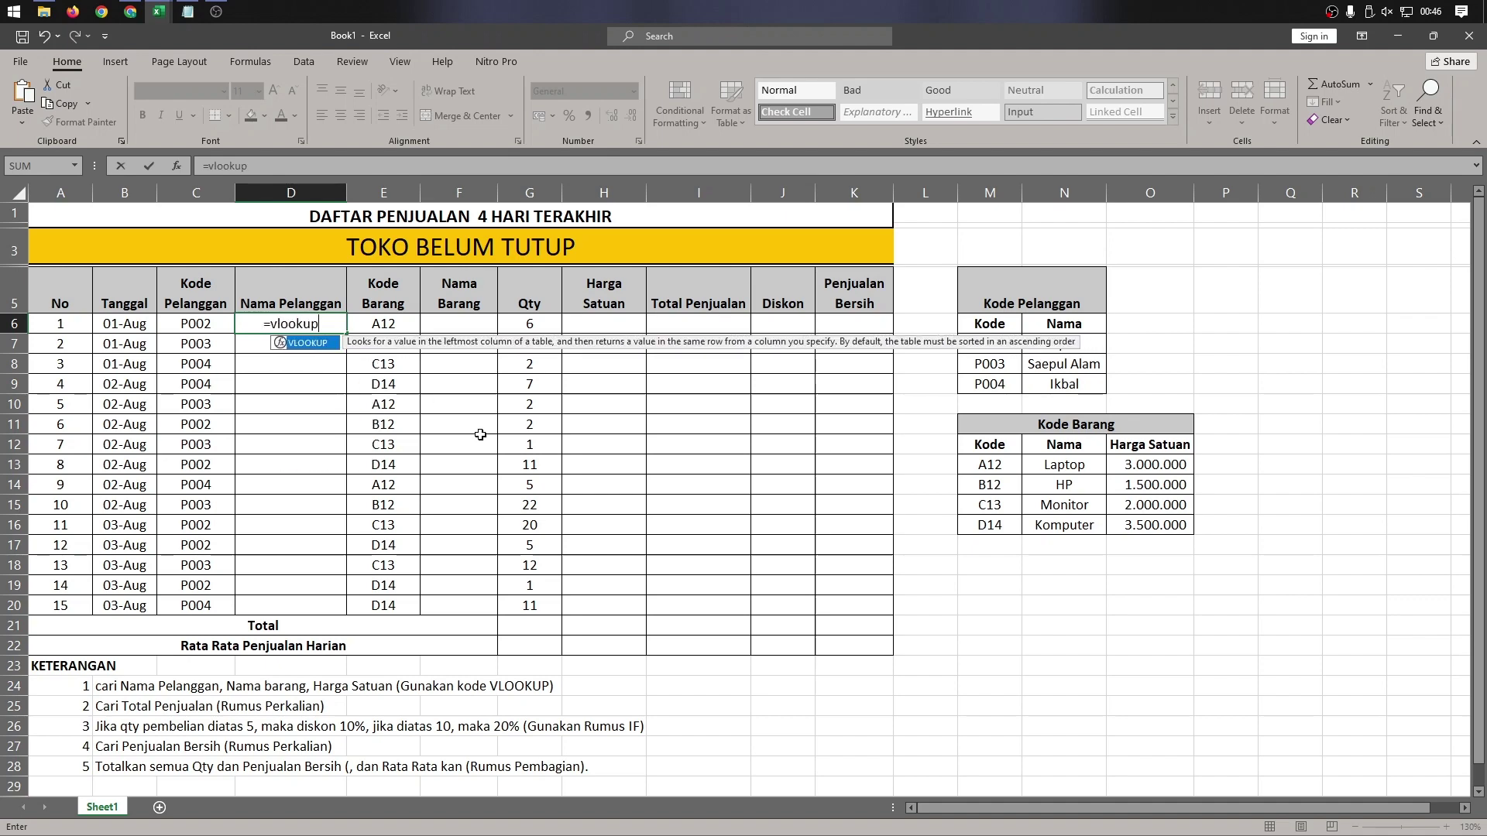
type("(")
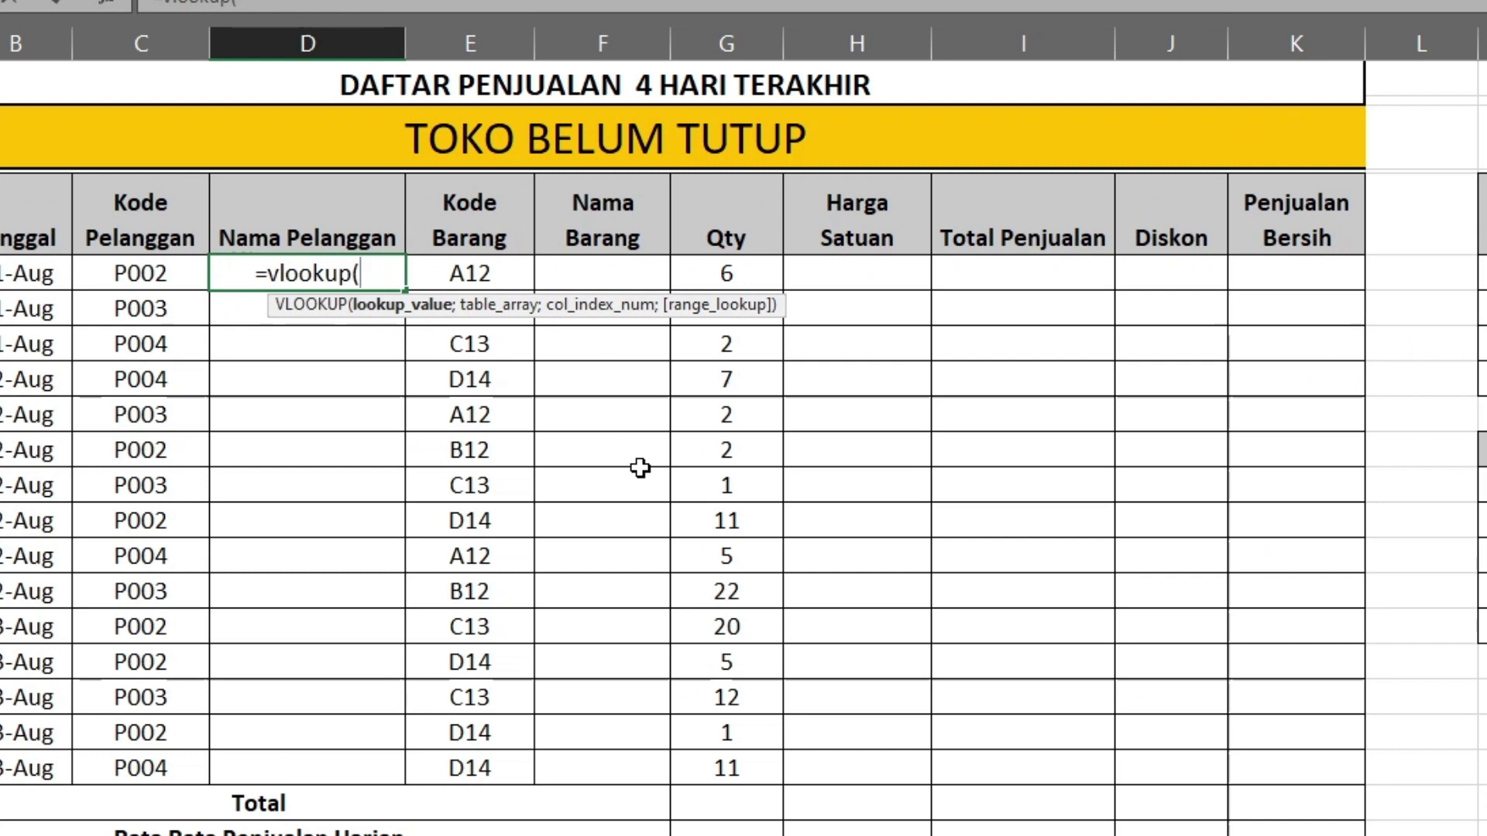
left_click(150, 288)
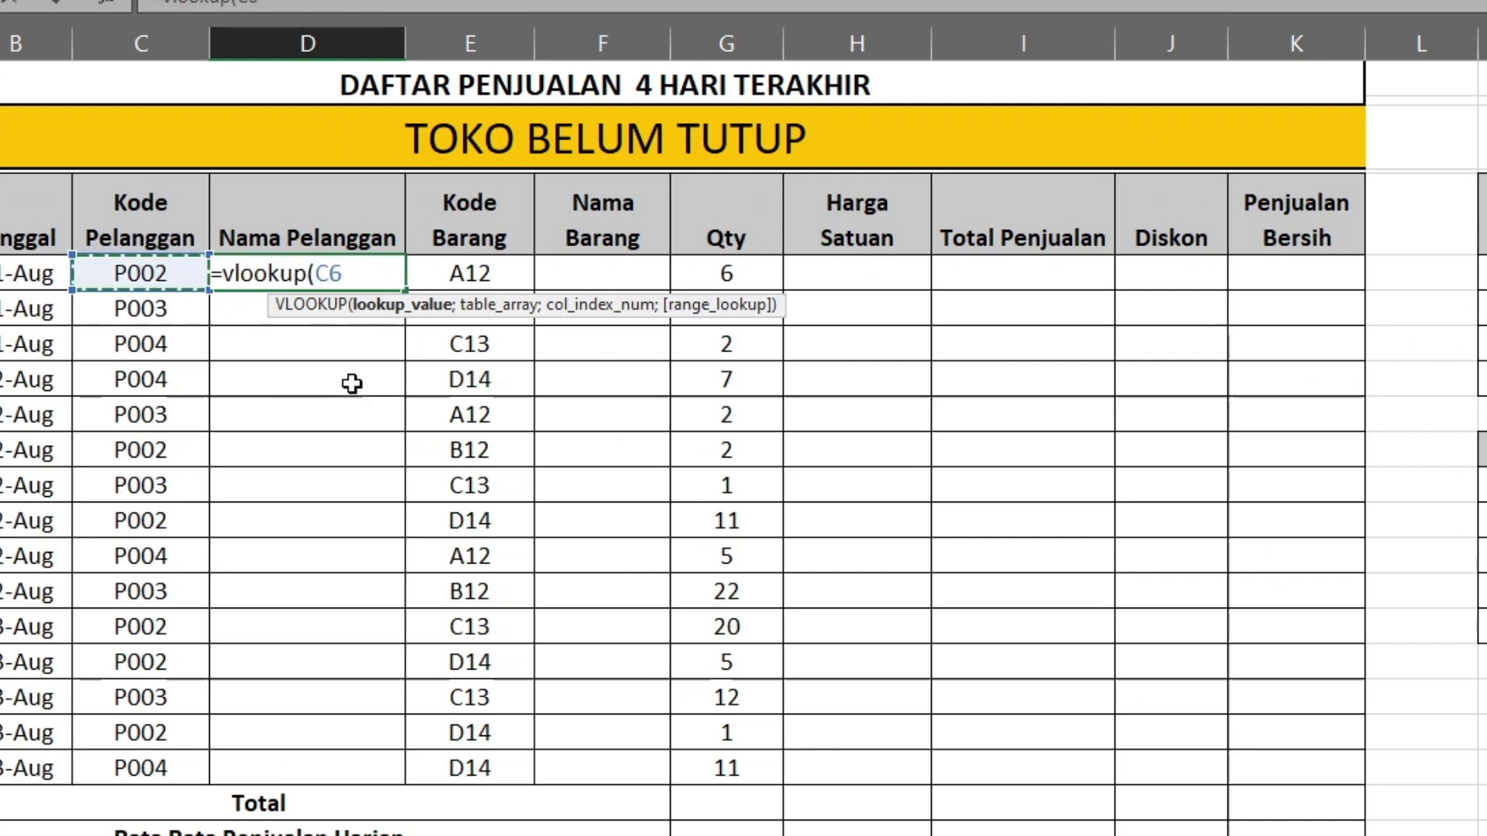
type(";")
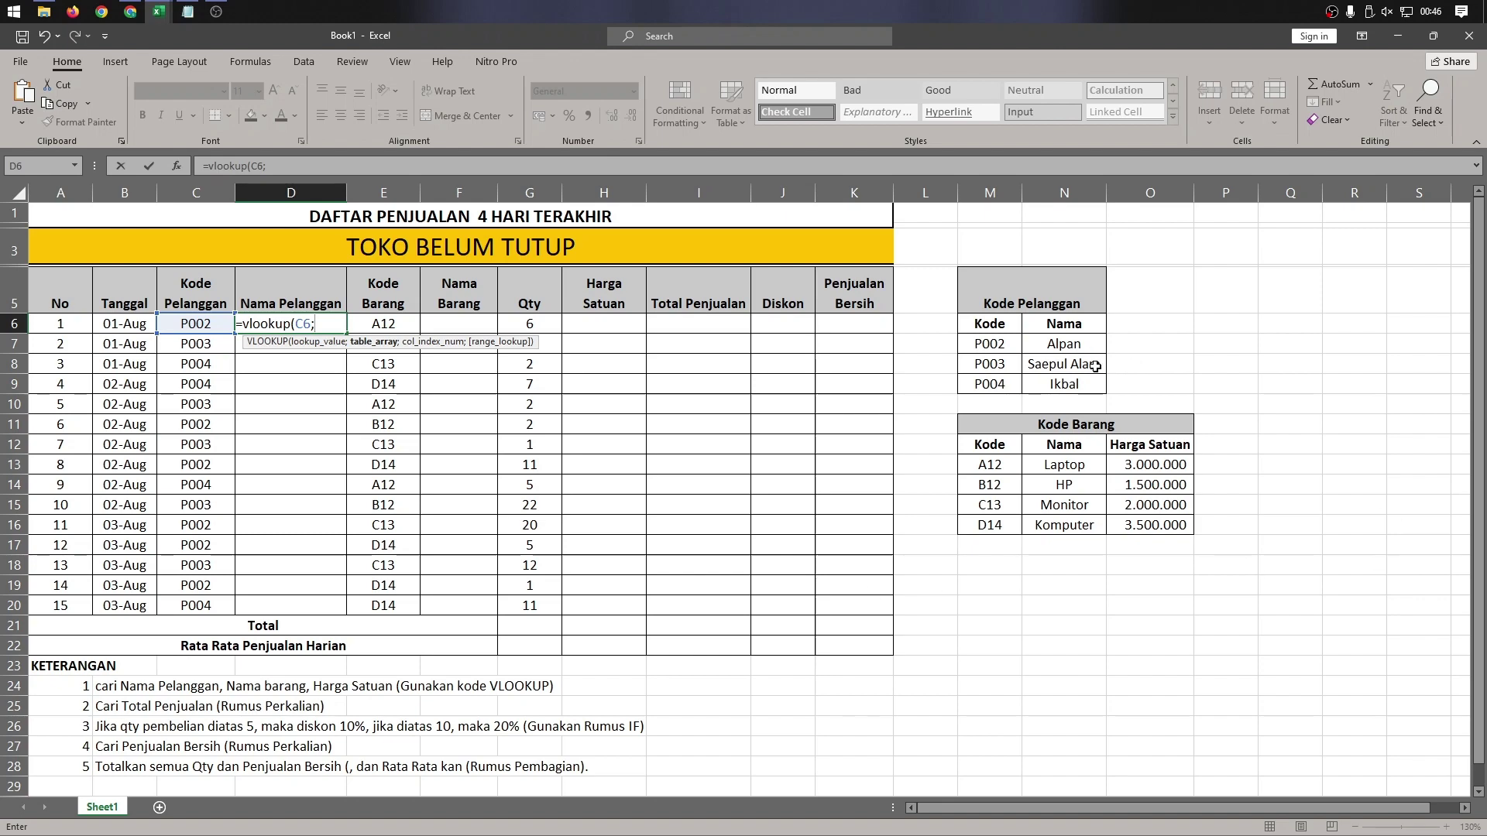
type("pelanggan")
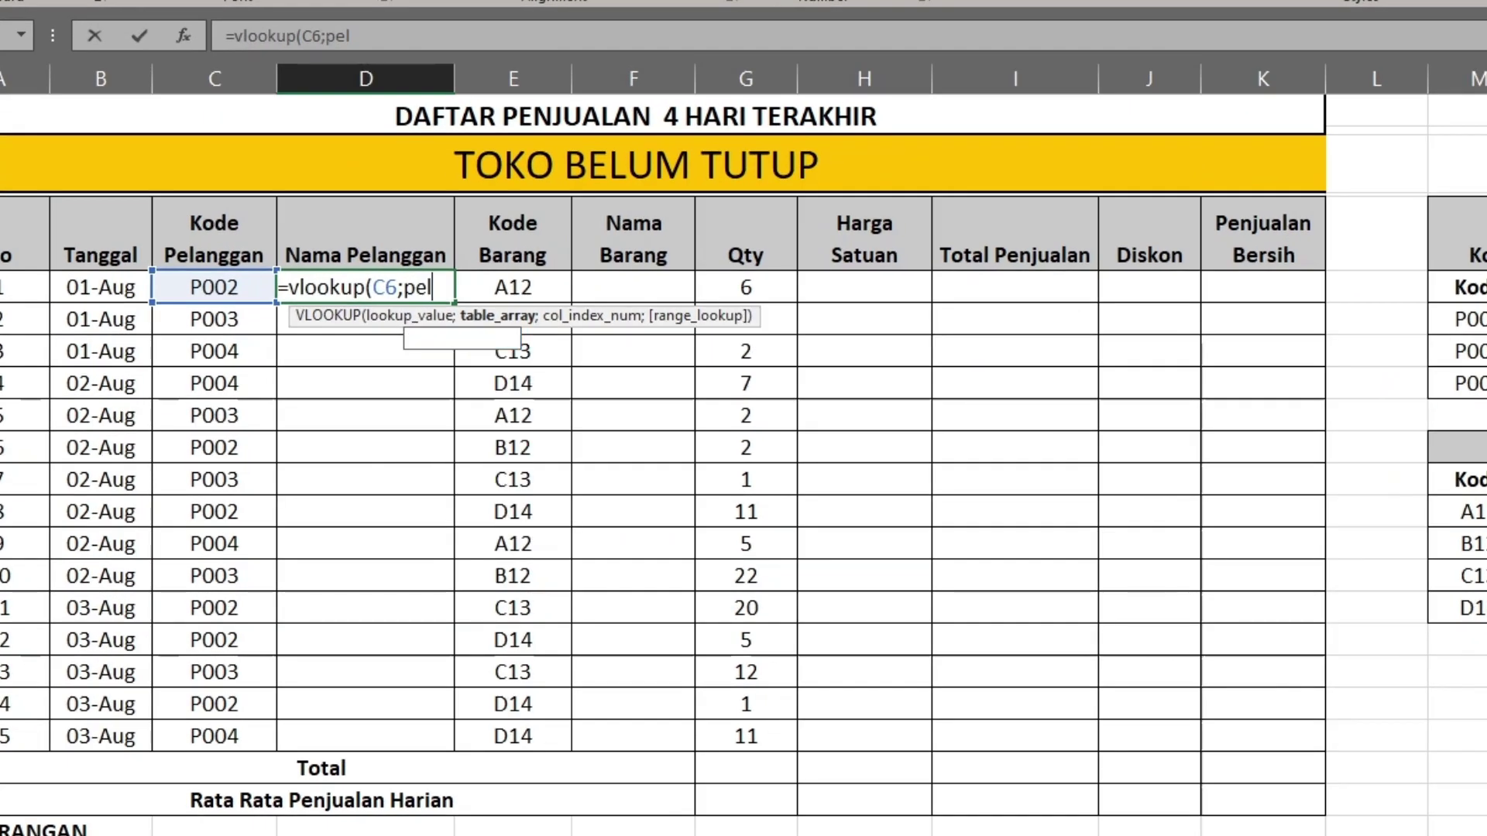
type(";")
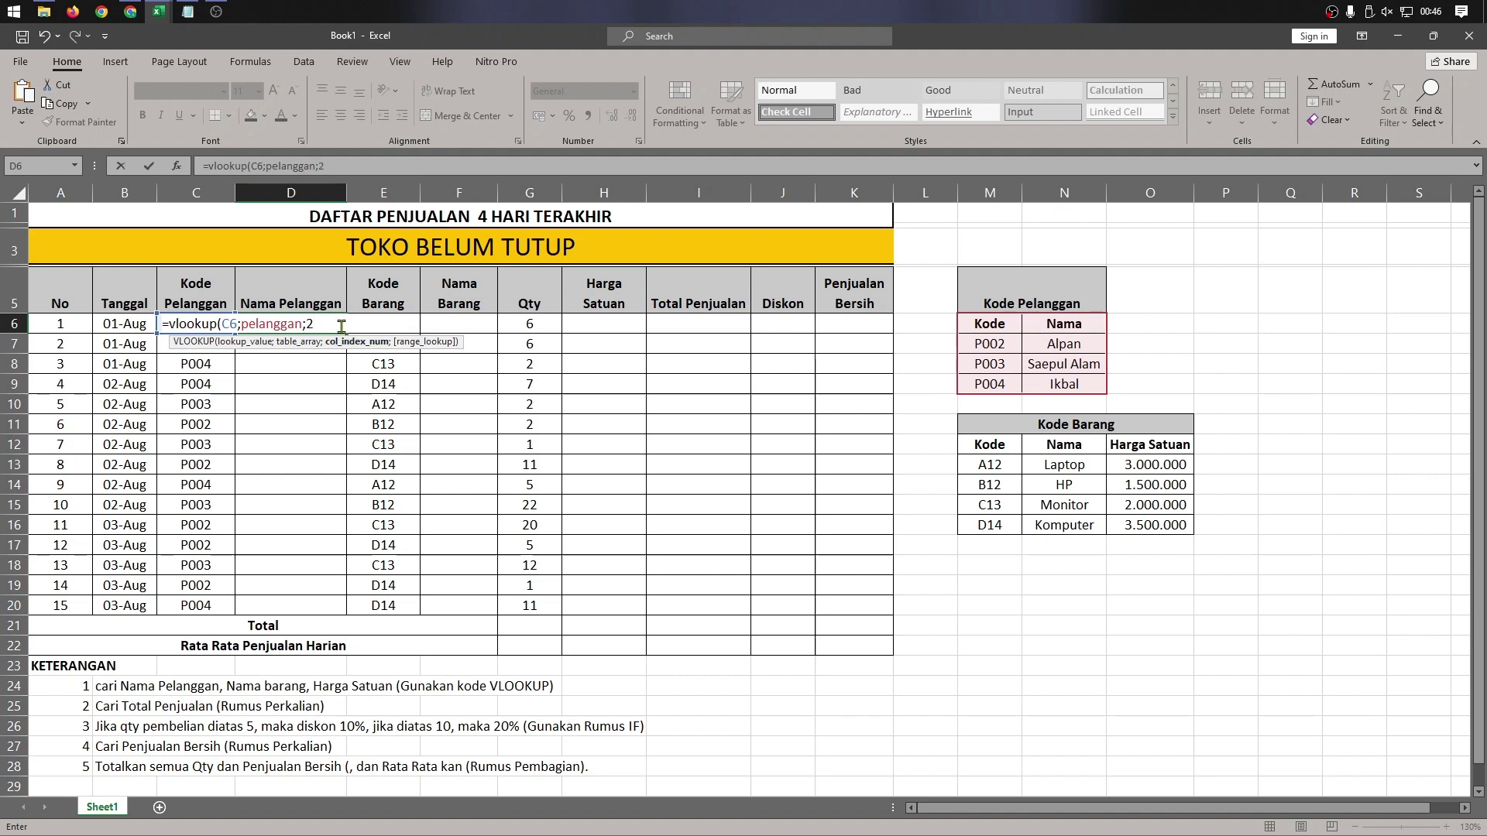
type("2;")
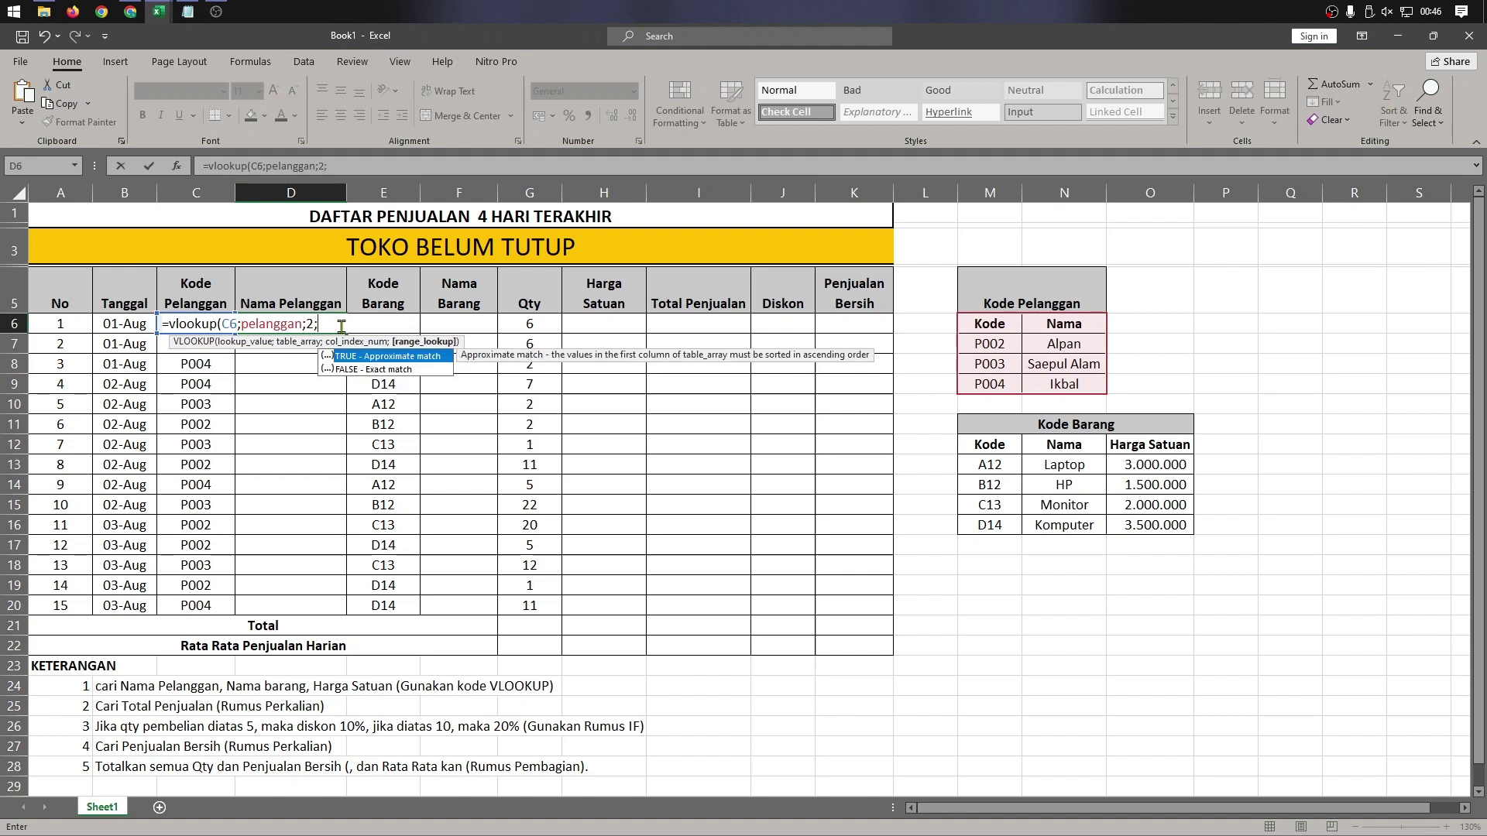
type("0")
key("Return")
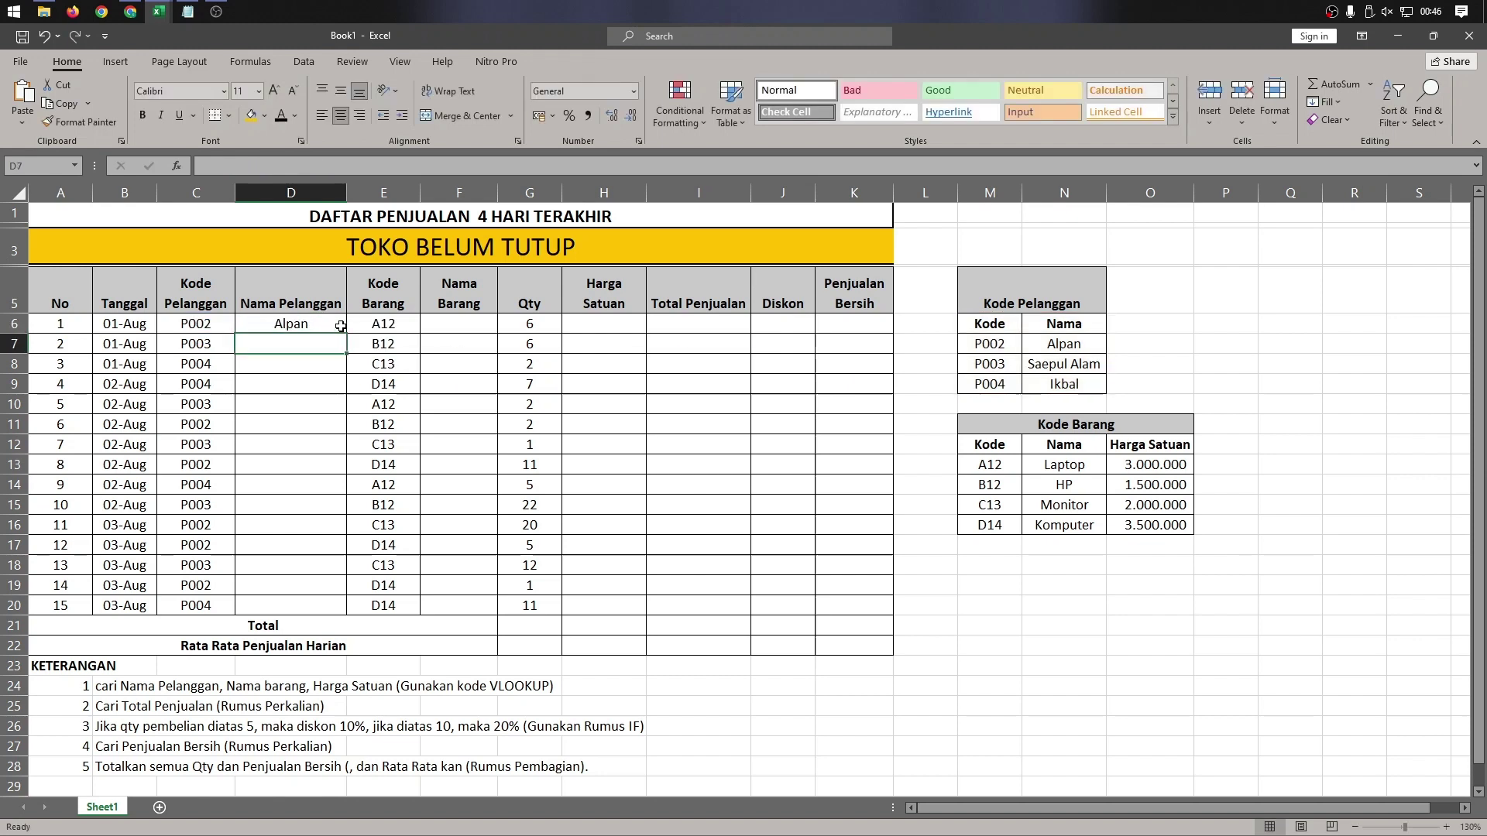
- Fill the customer-name formula from D6 down through D20 and check the last row against the Kode Pelanggan table
left_click(341, 326)
left_click_drag(346, 332, 369, 616)
left_click(338, 600)
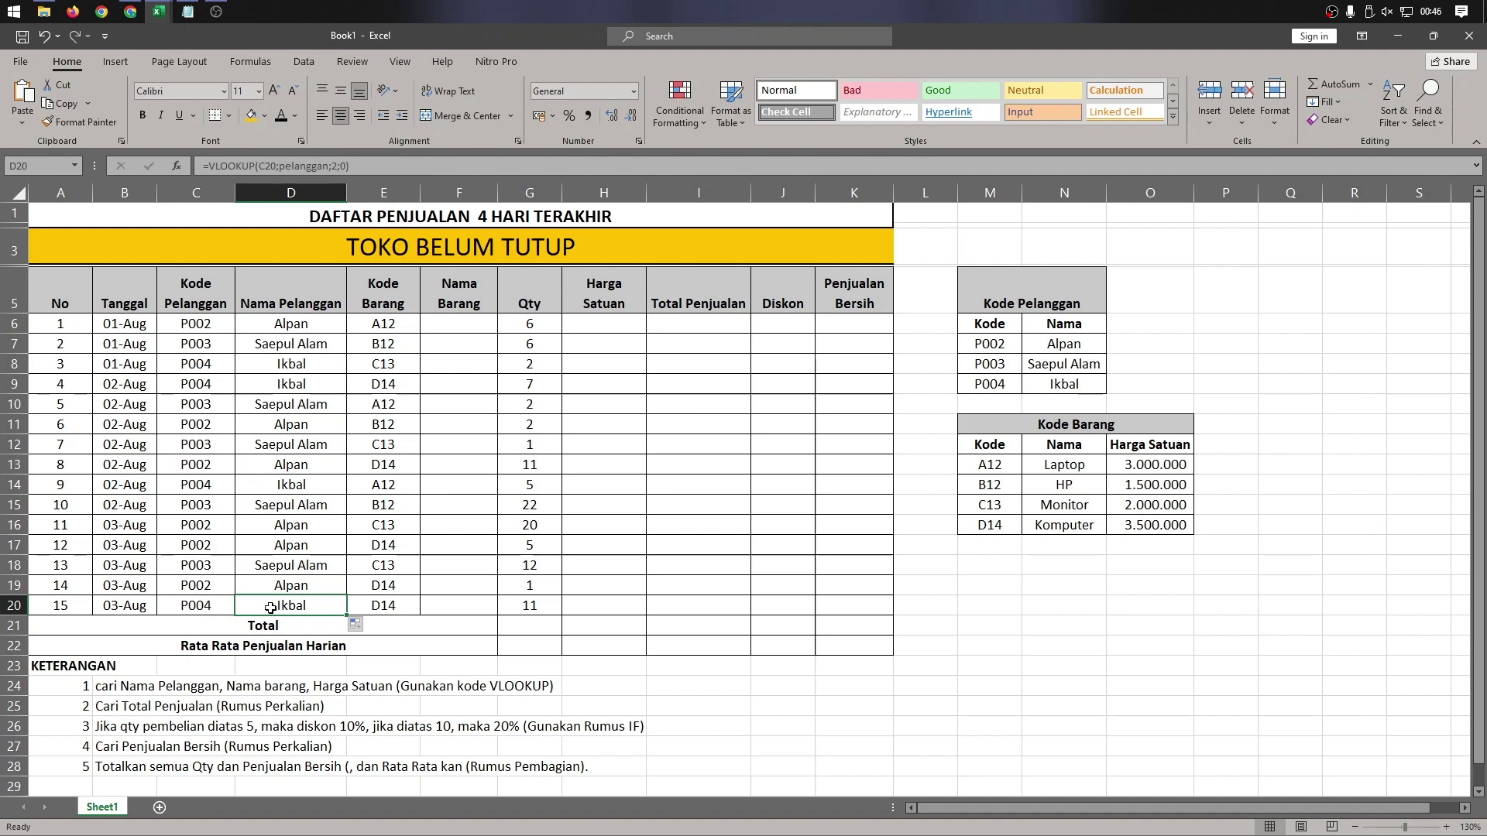
left_click_drag(1007, 385, 1063, 385)
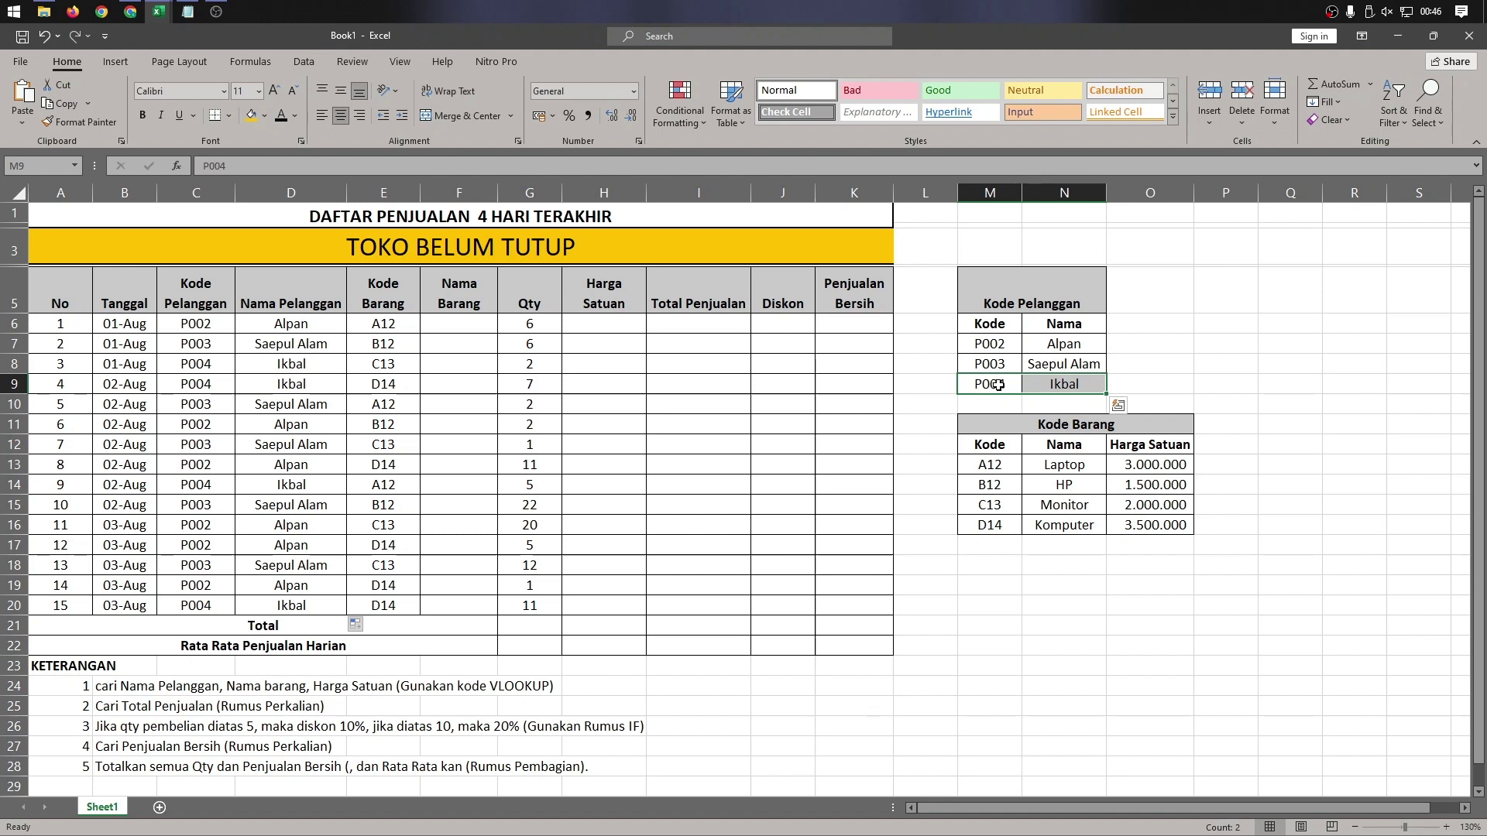
left_click_drag(968, 295, 1049, 385)
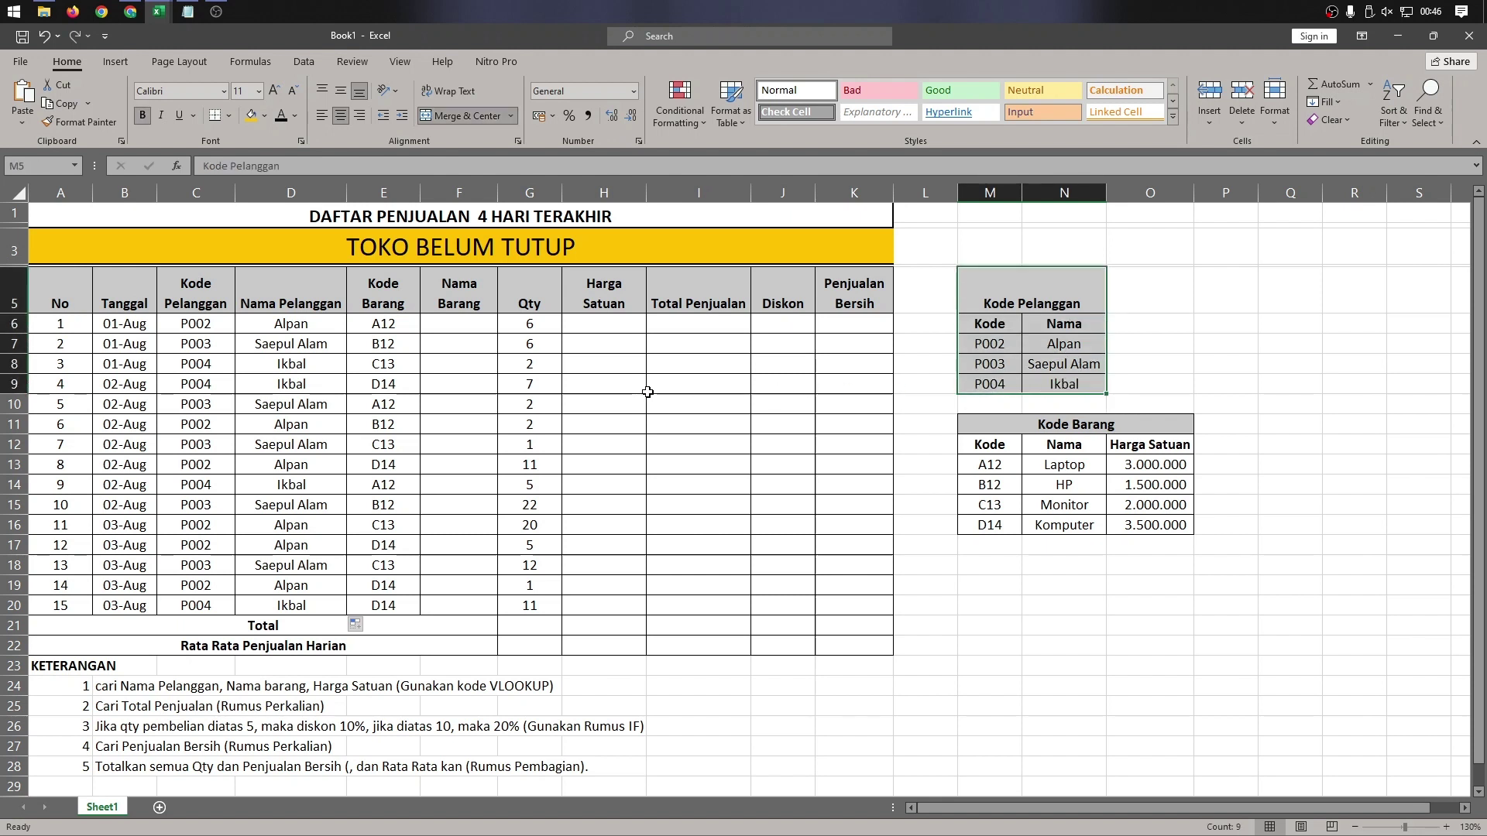
- Enter =VLOOKUP(E6;barang;2;0) in F6 to look up the item name and fill it down through F20
left_click(453, 331)
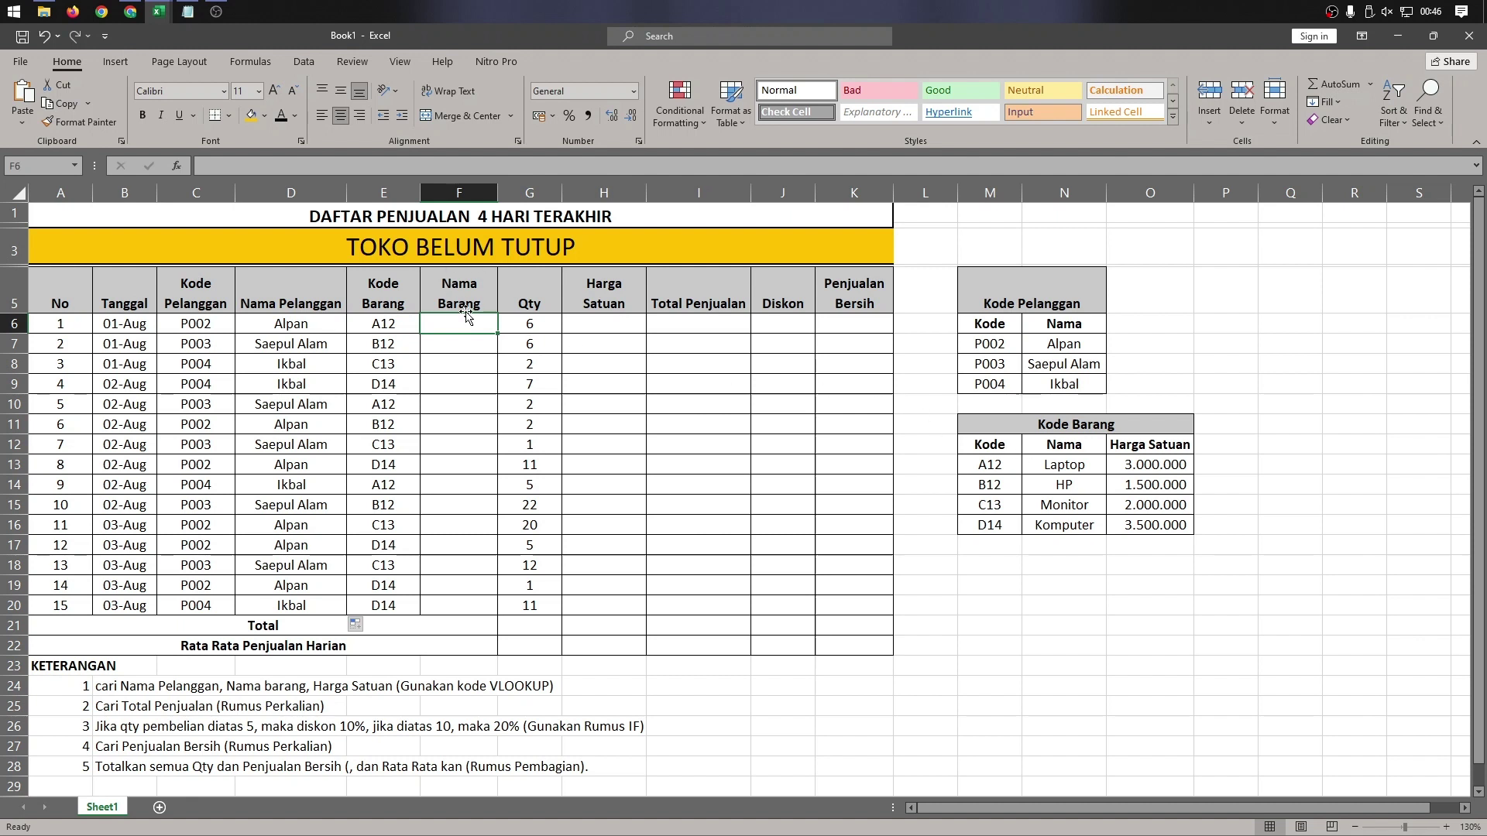
type("=")
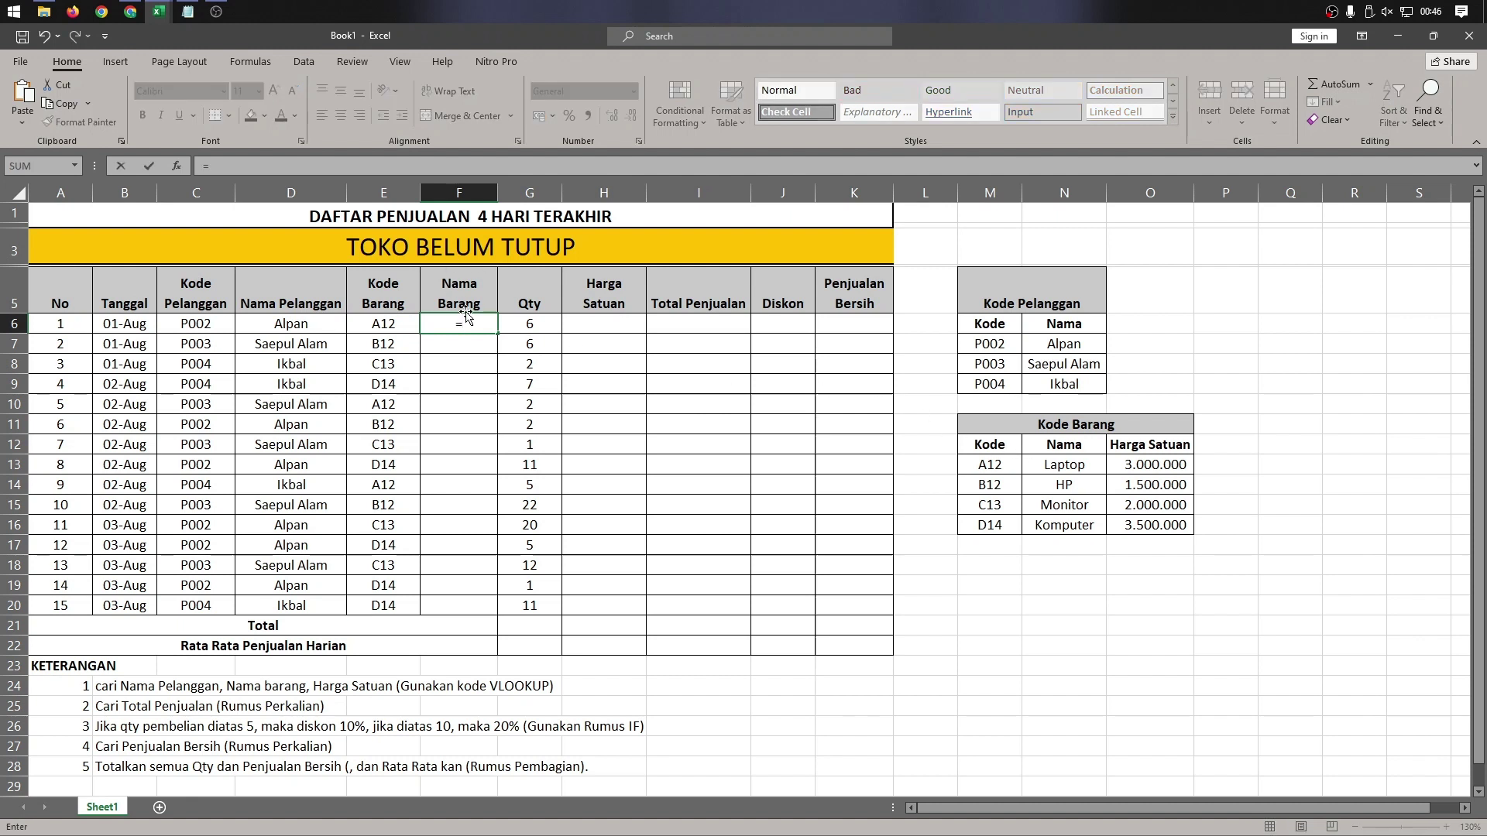
type("vlookup")
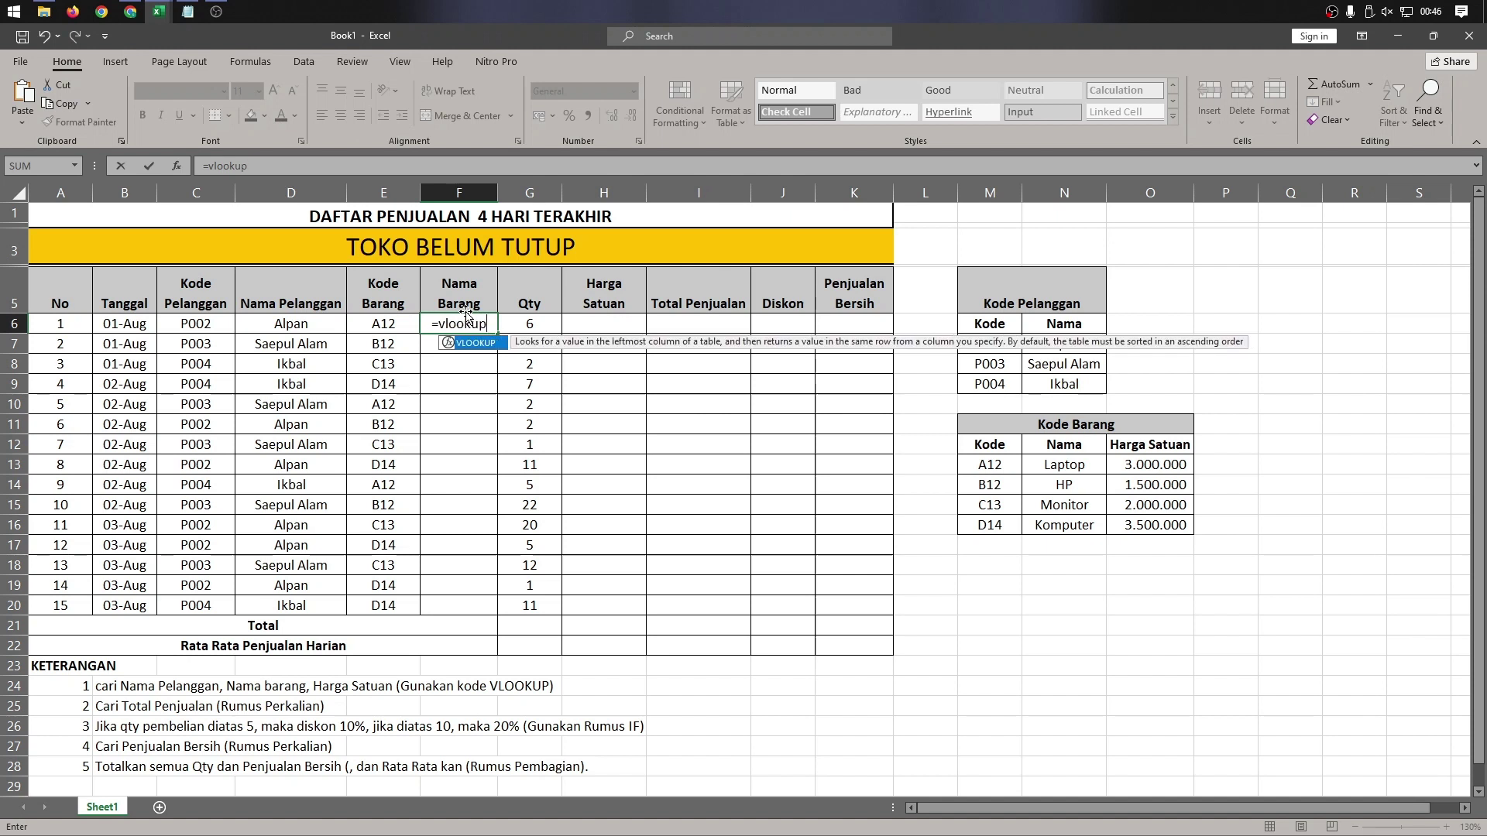
double_click(474, 343)
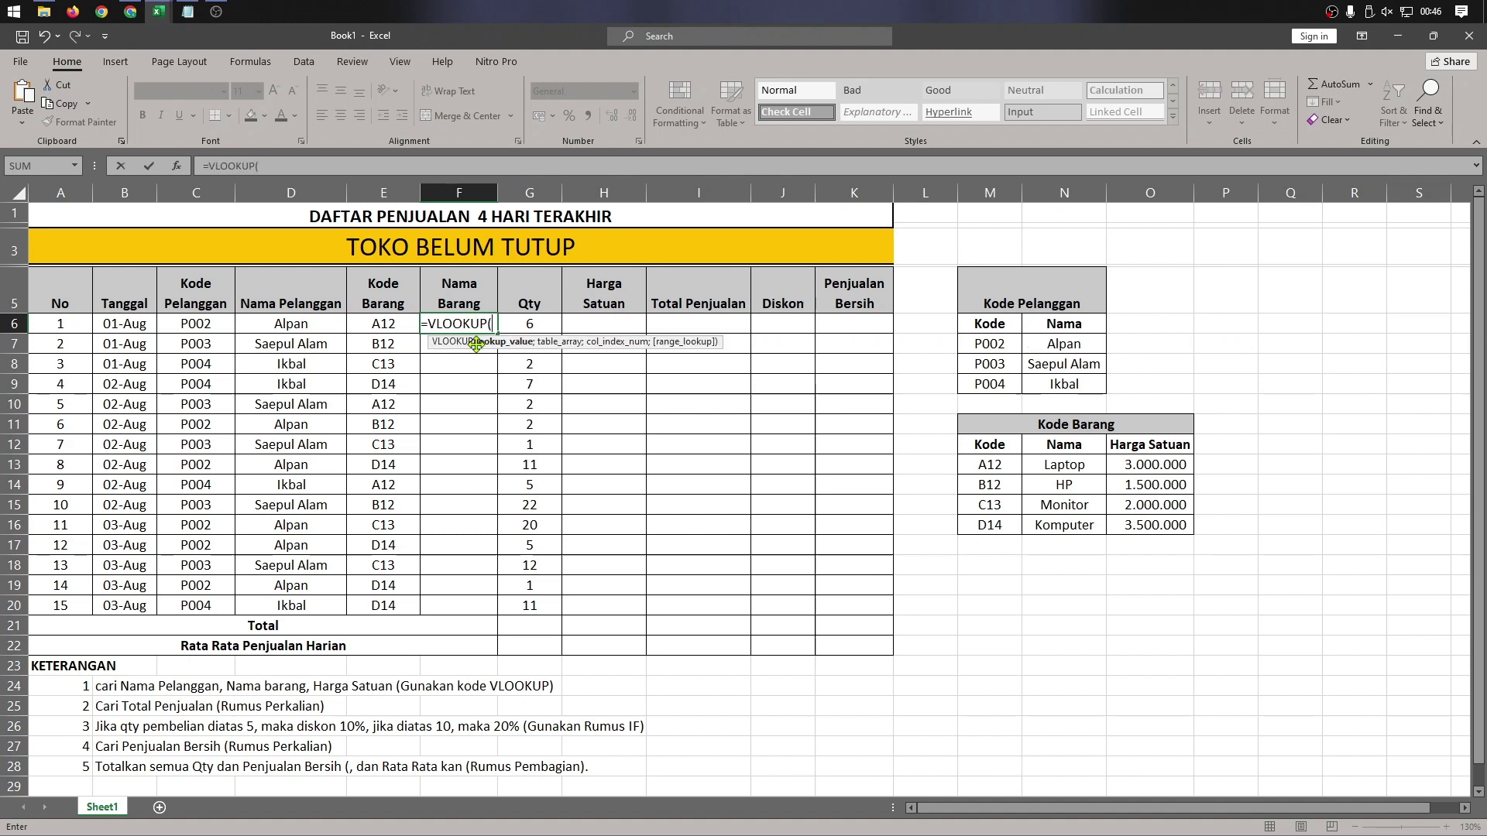
left_click(402, 320)
type(";")
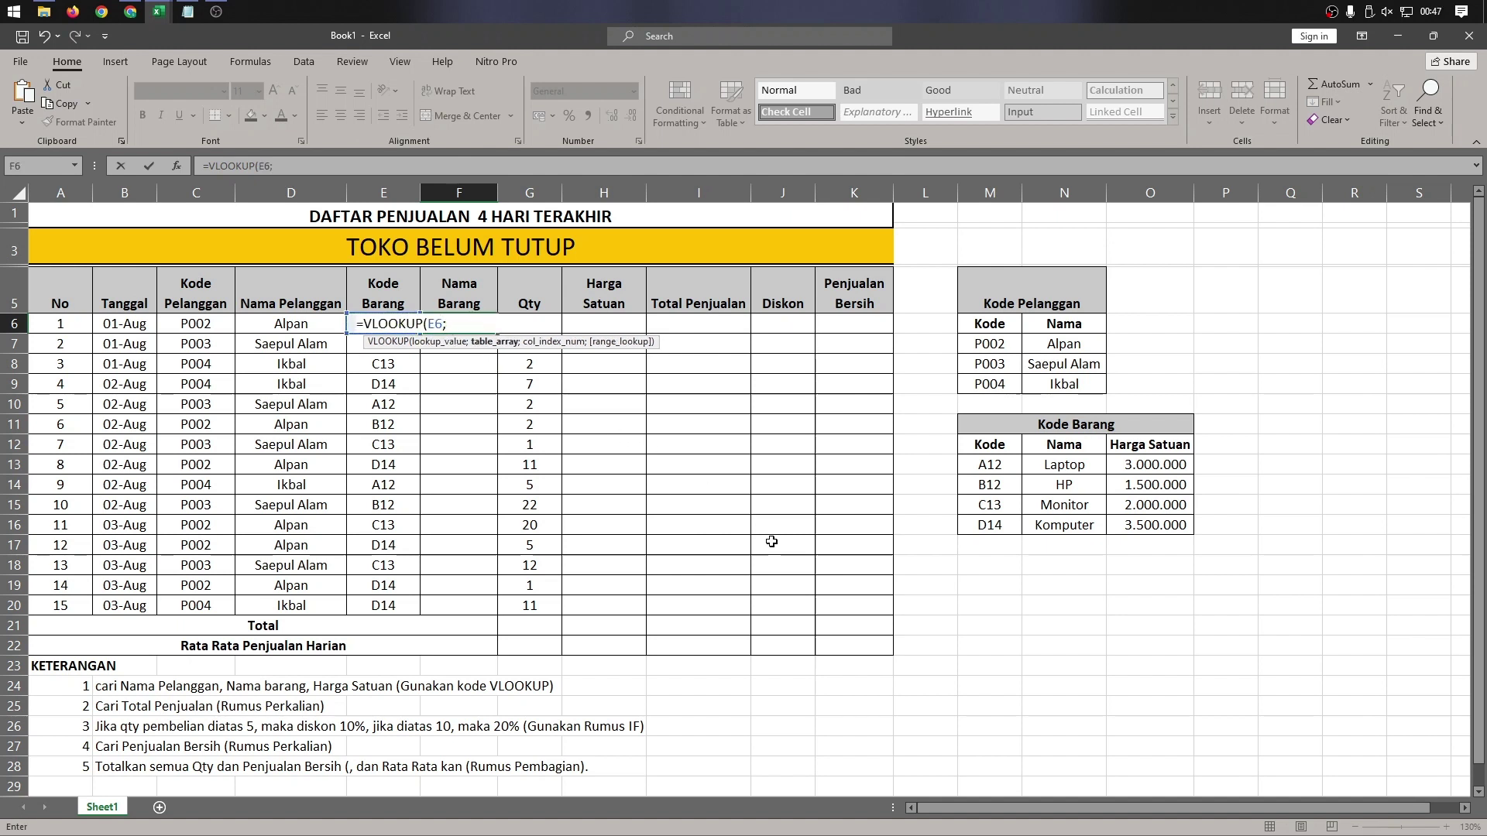
type("barang;2")
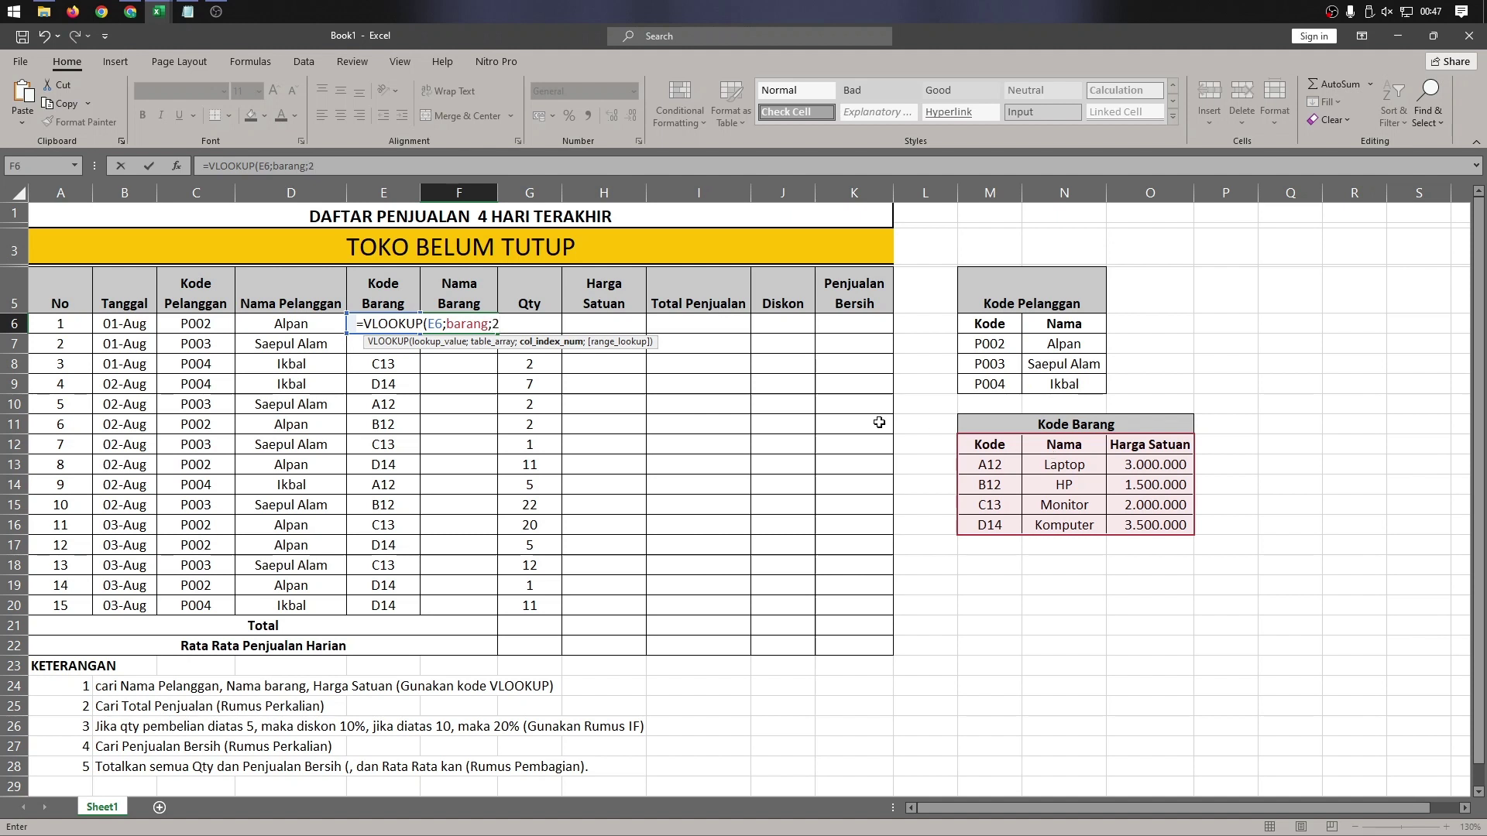
type(";0")
key("Return")
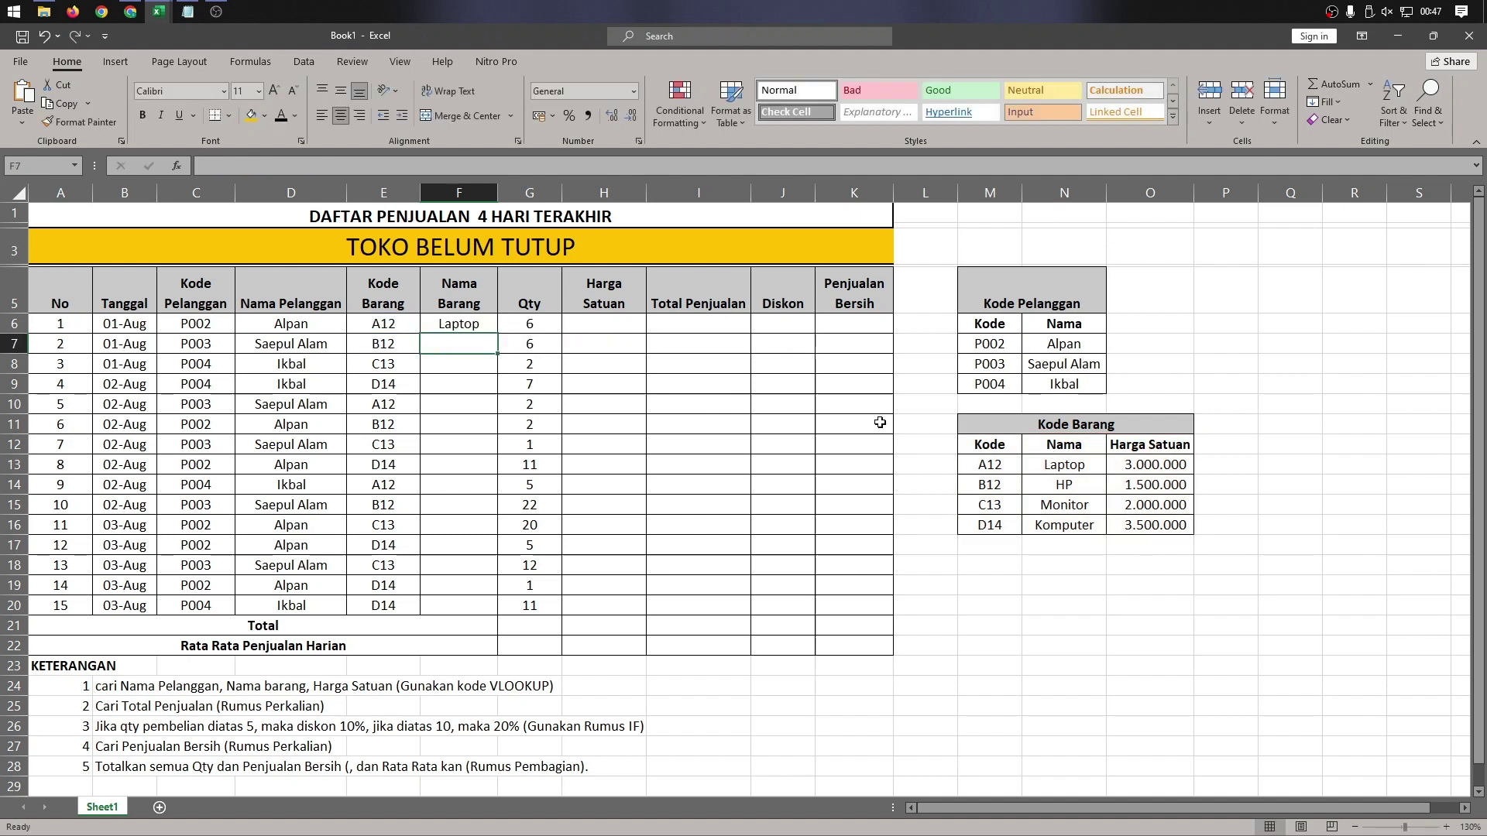
left_click(465, 323)
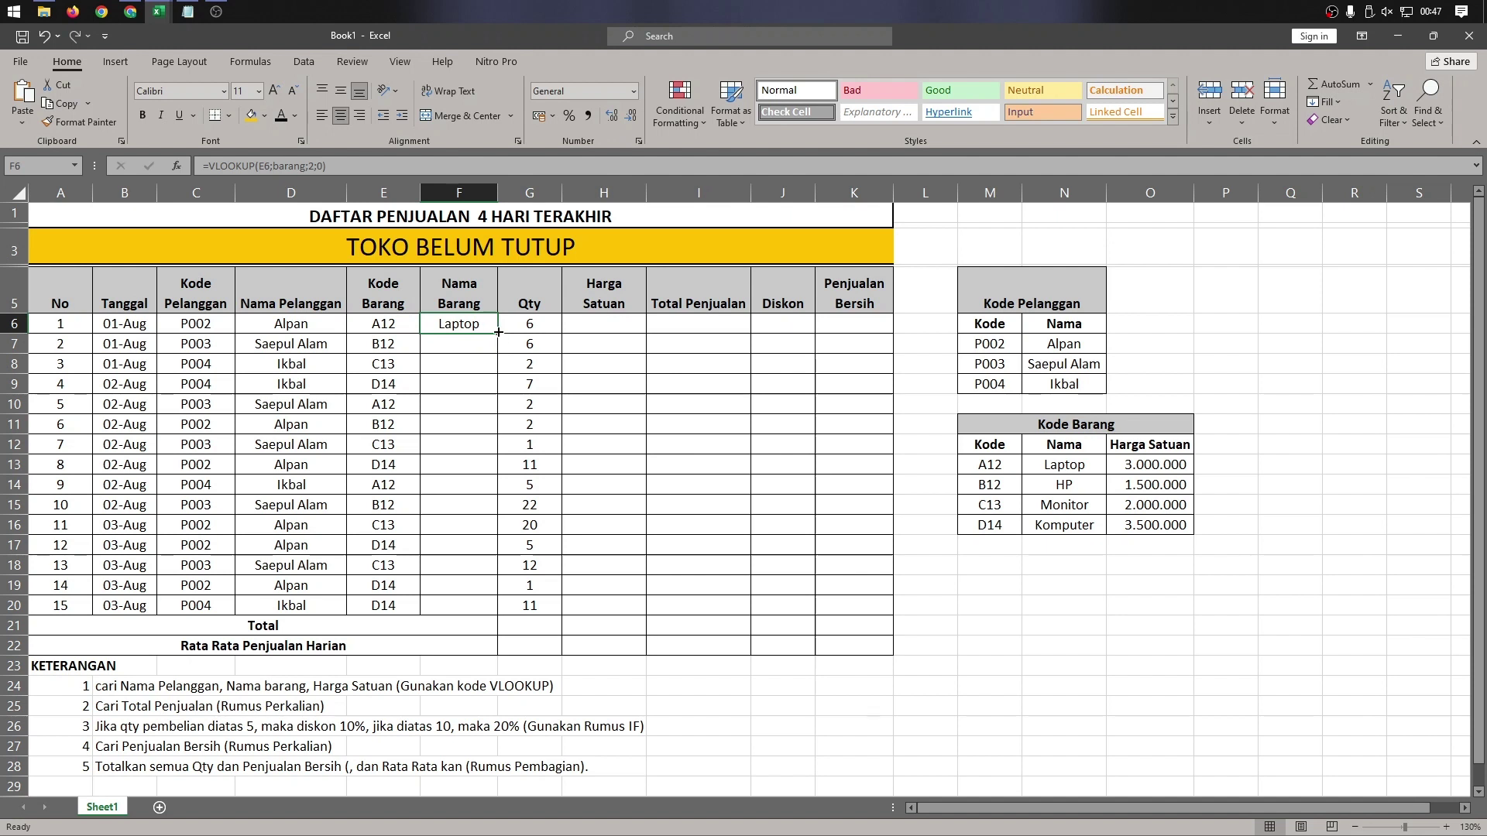
left_click_drag(507, 328, 527, 608)
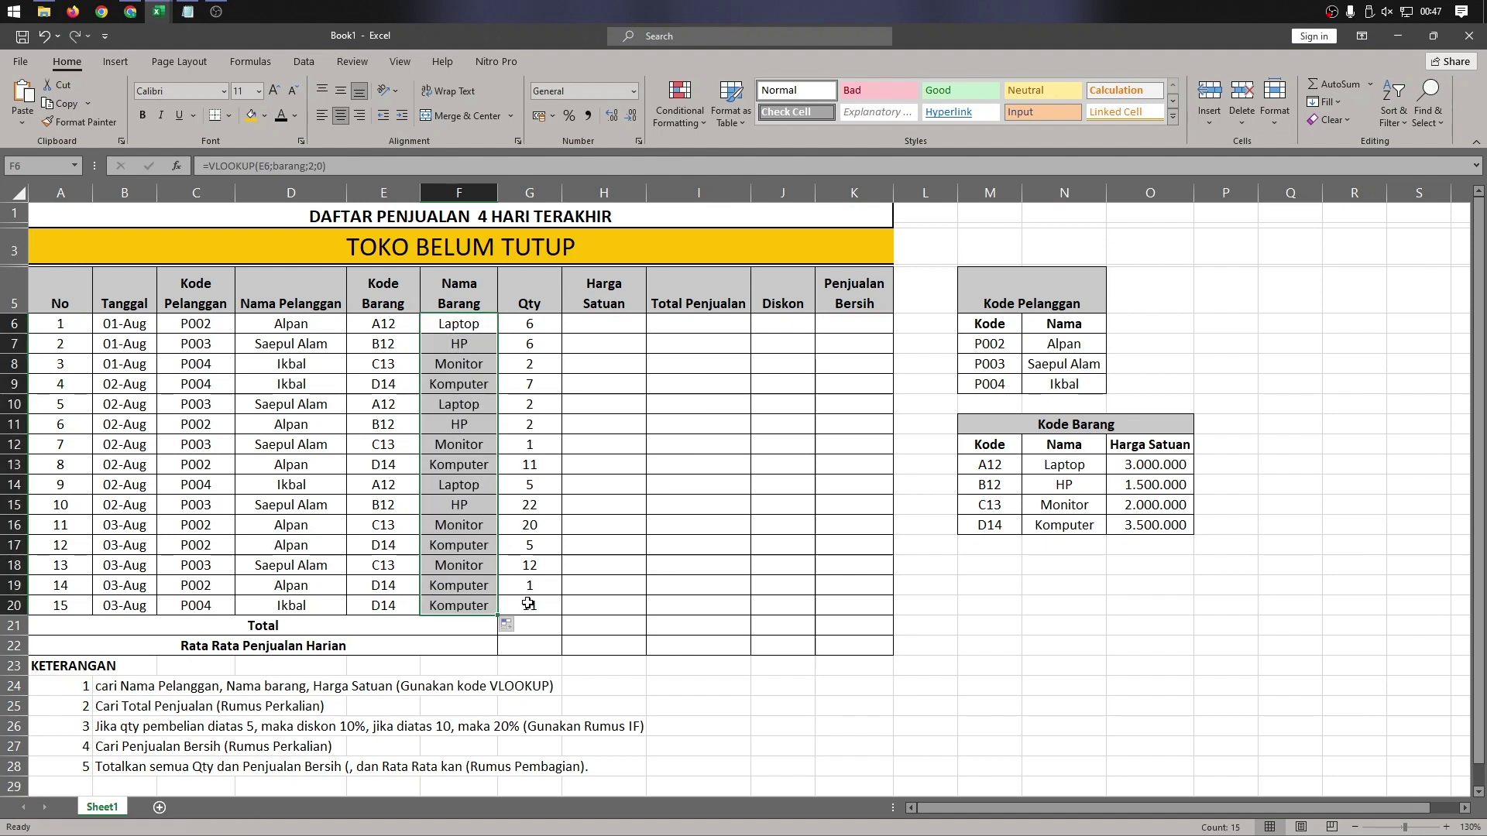
- Reuse the item-name lookup formula in H6 with column index 3, entering =VLOOKUP(E6;barang;3;0) for the first unit price
left_click(616, 329)
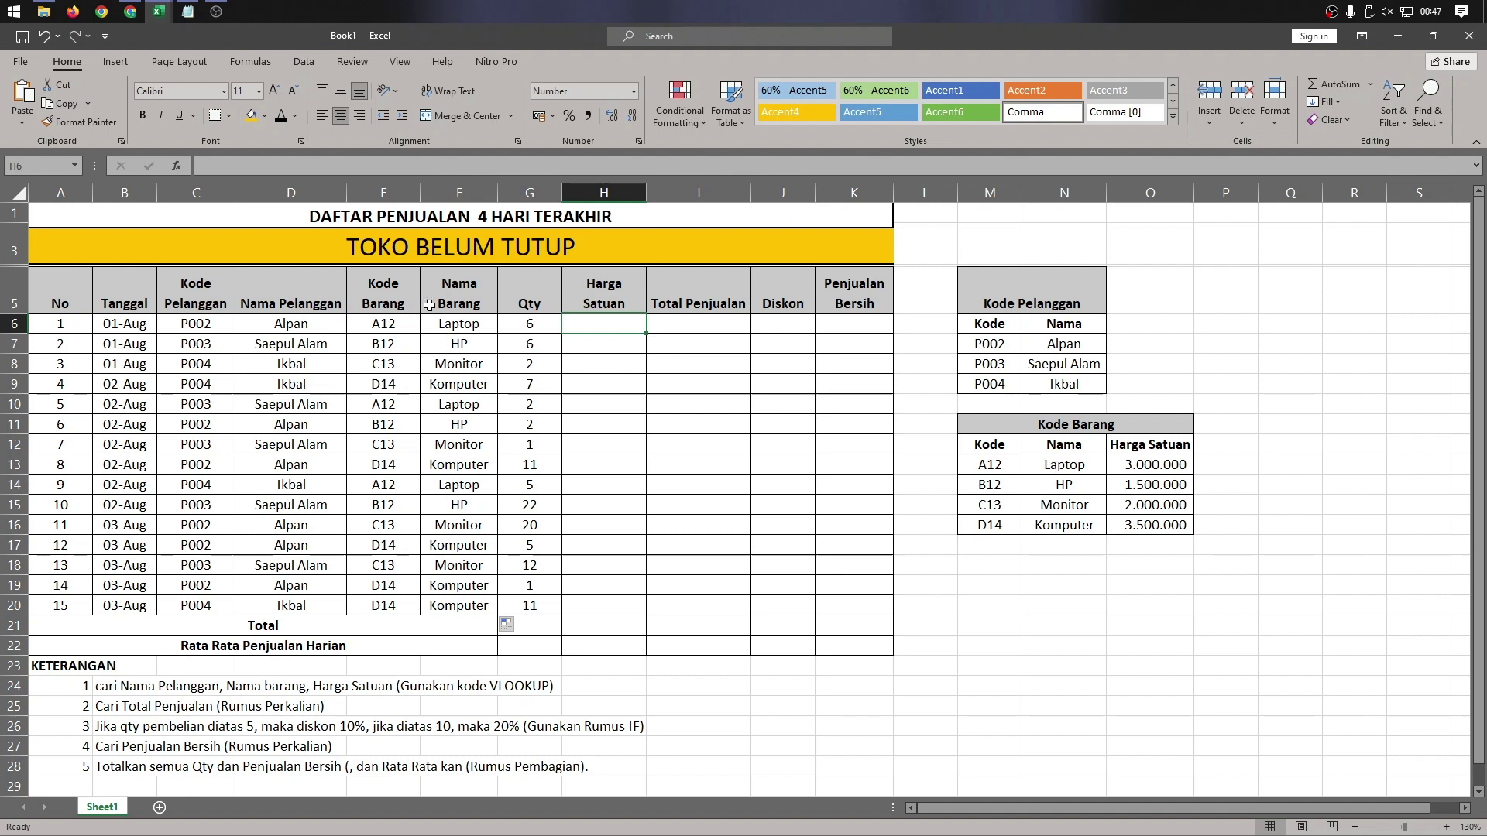
left_click(447, 324)
left_click(334, 165)
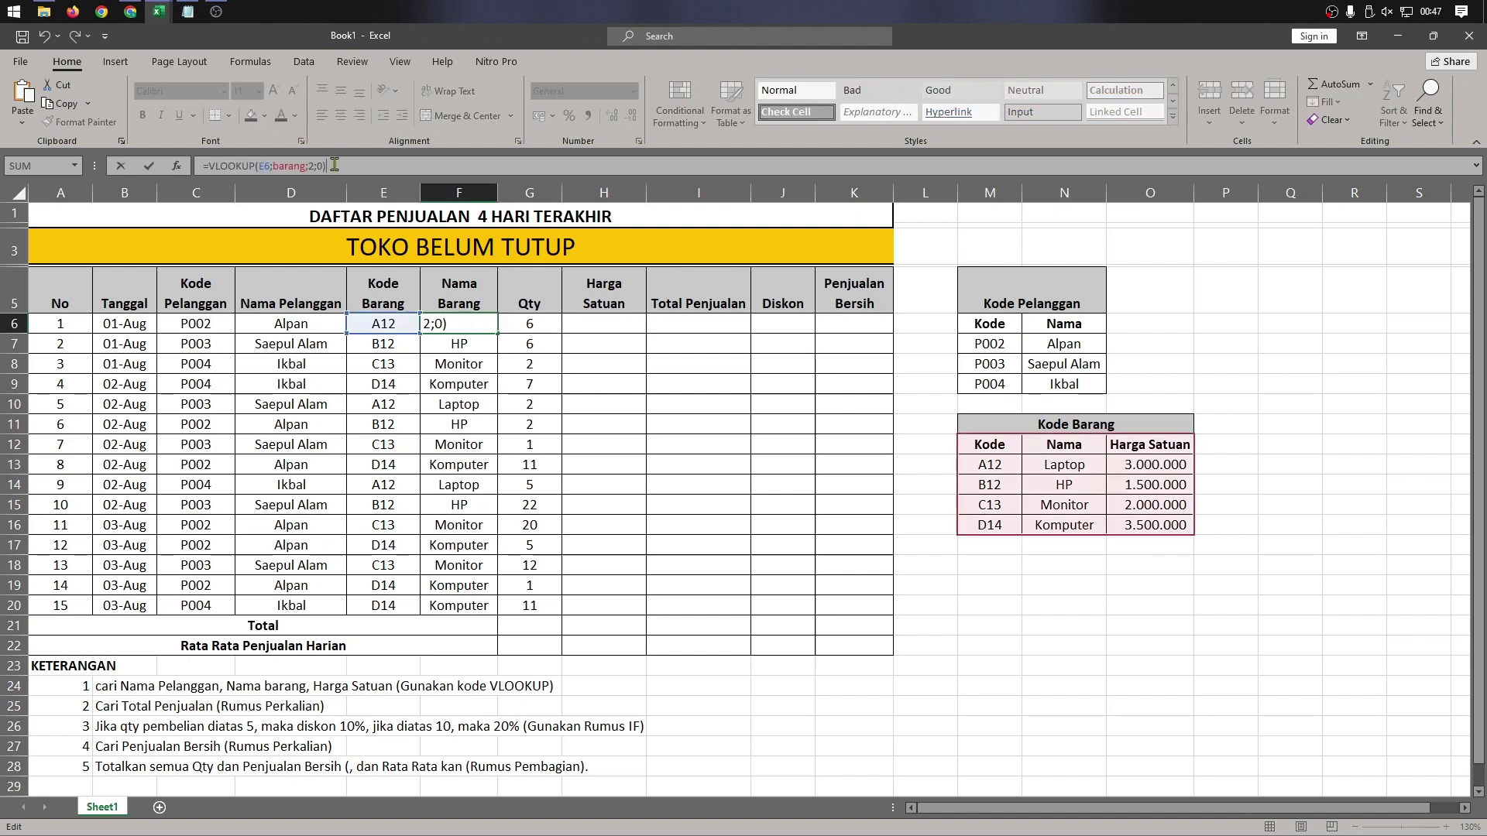
key("Escape")
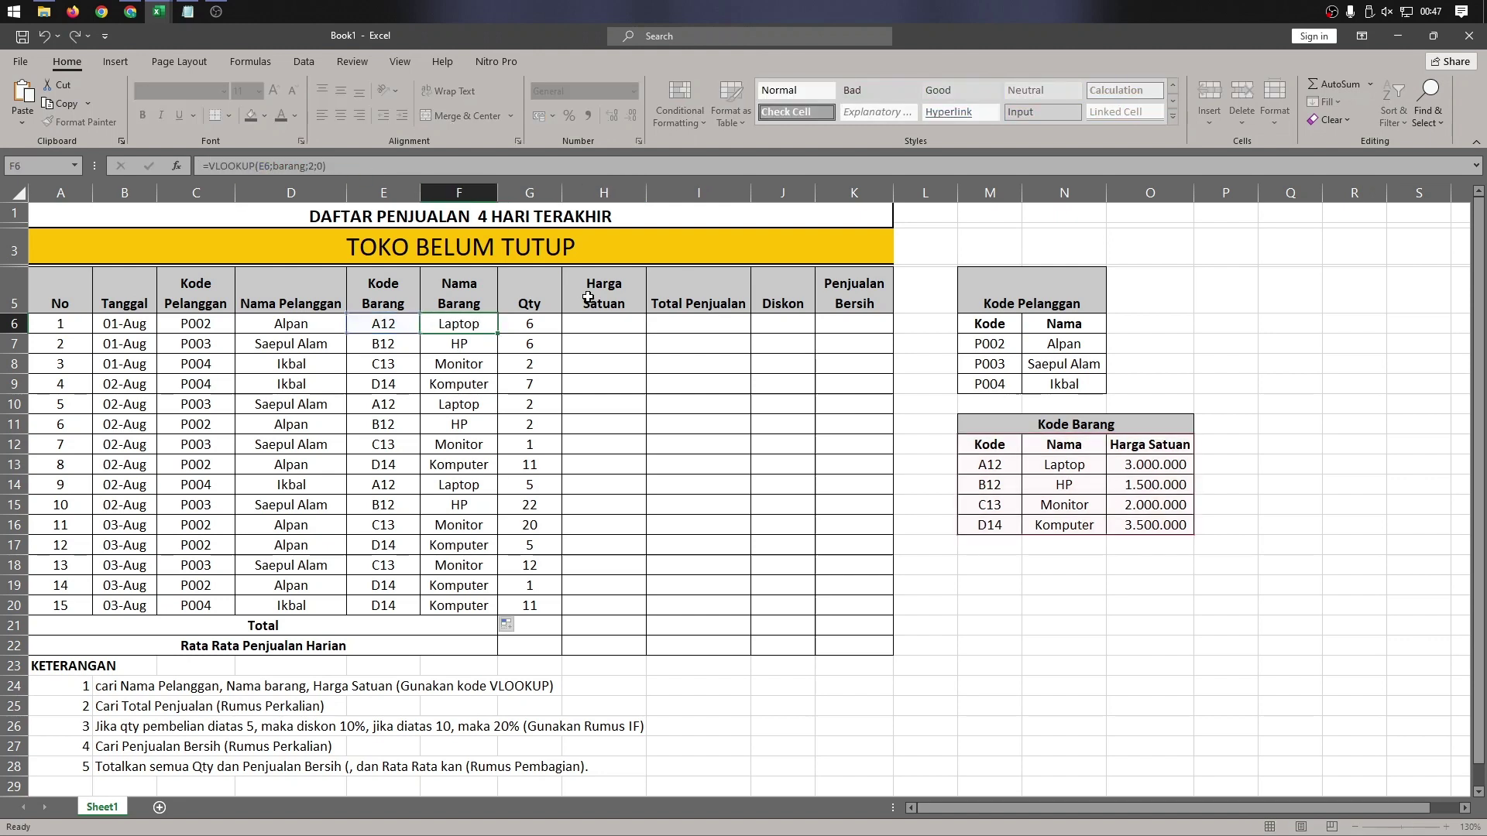
left_click(601, 322)
double_click(601, 322)
type("=VLOOKUP(E6;barang;2;0)")
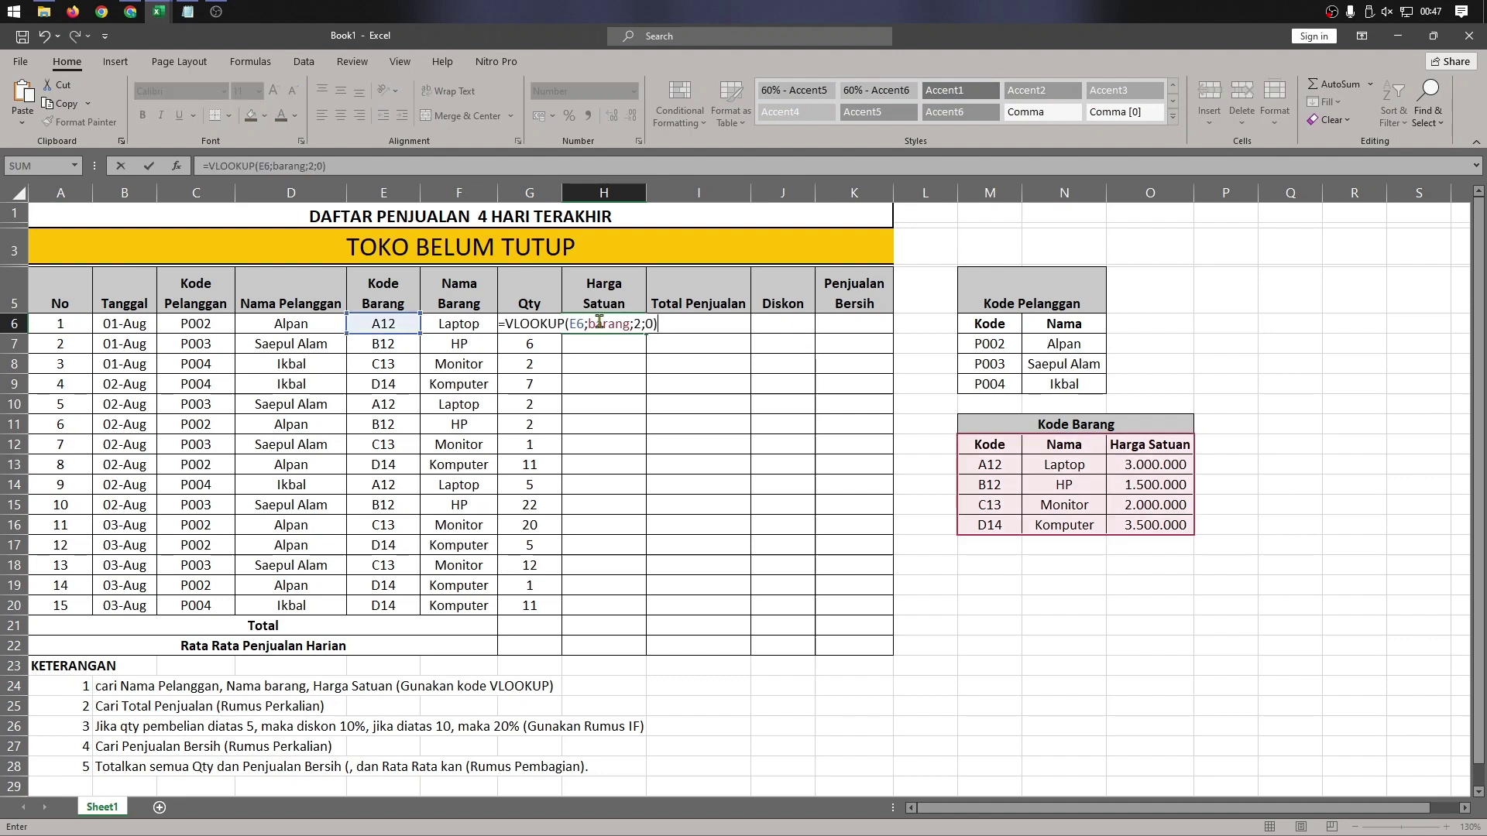
left_click(639, 323)
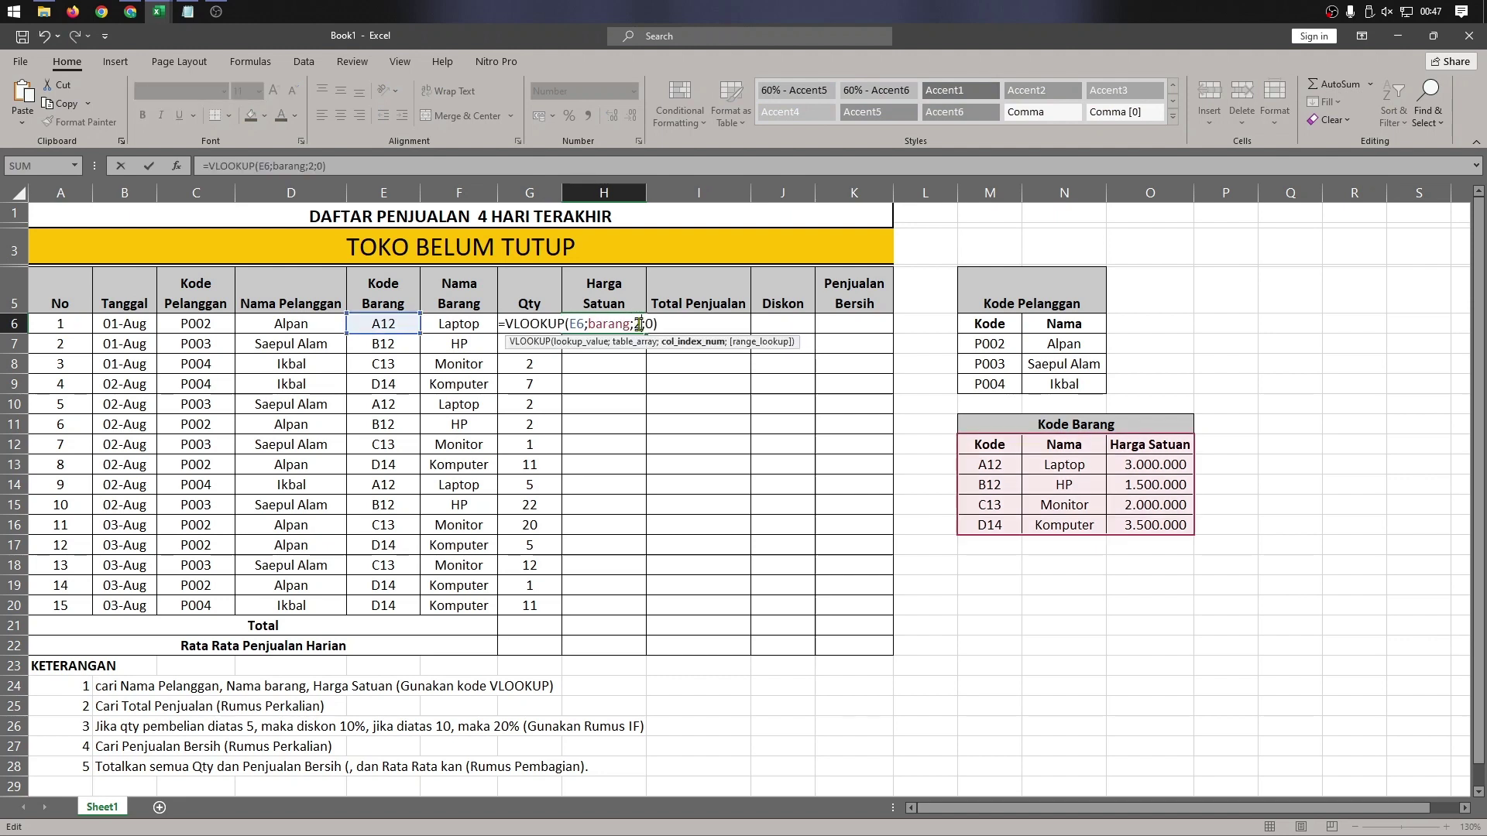
key("BackSpace")
type("3")
key("Return")
- Fill the unit-price formula from H6 down through H20 and remove the decimals from the filled cells
left_click(633, 325)
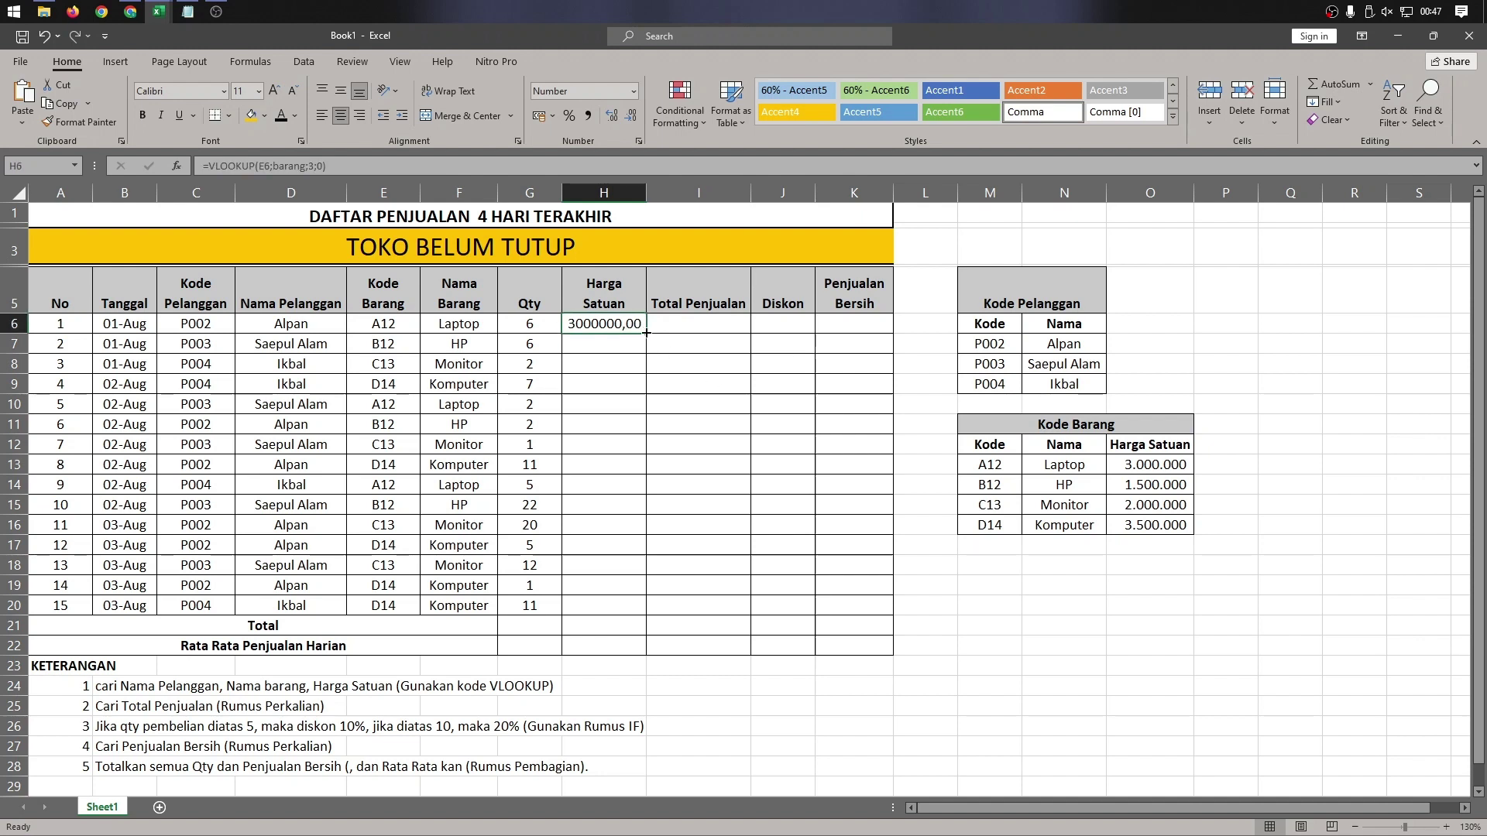
left_click_drag(645, 333, 640, 608)
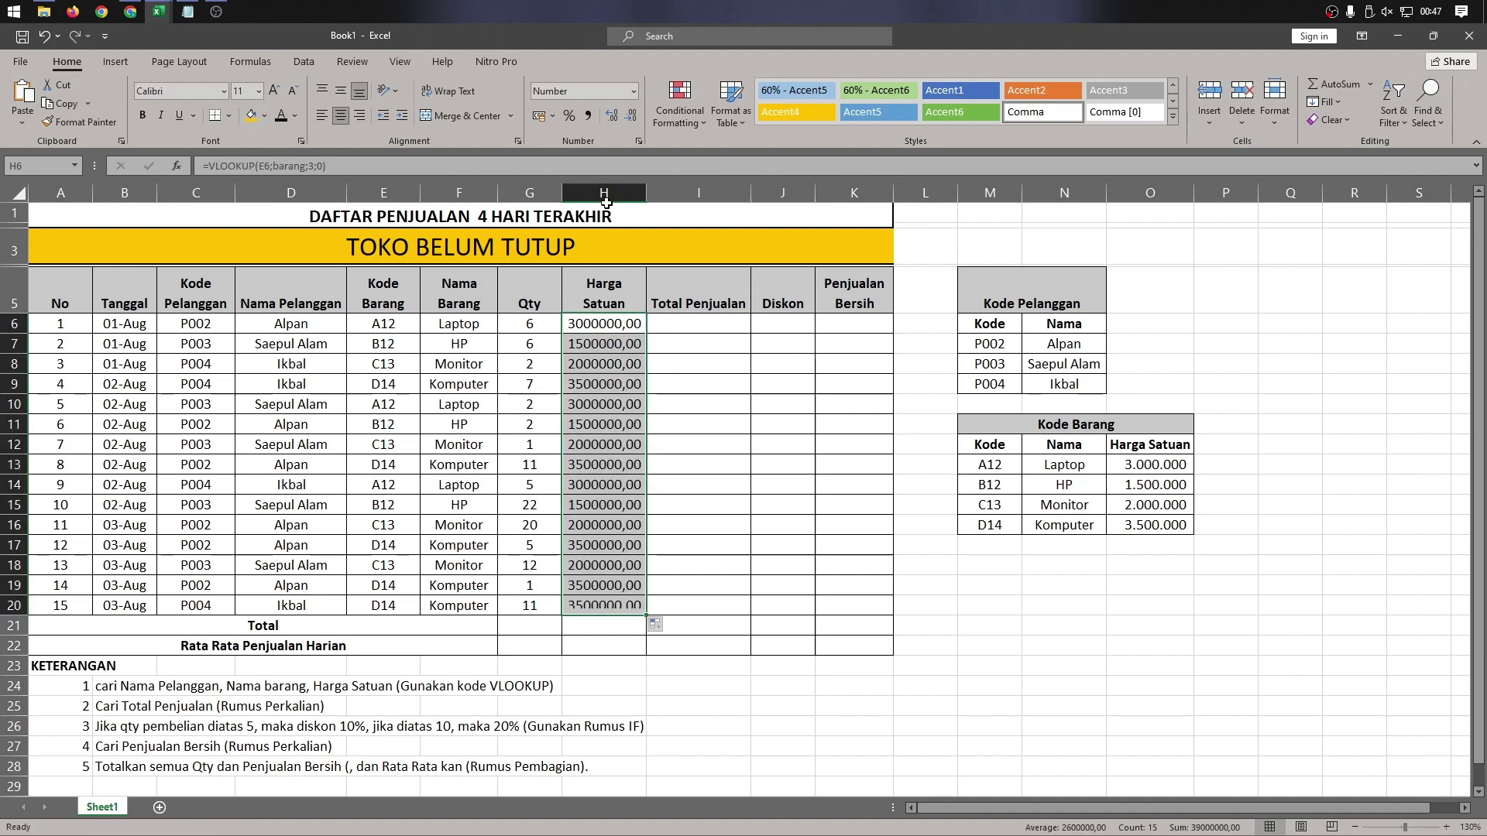
left_click(631, 116)
left_click(631, 117)
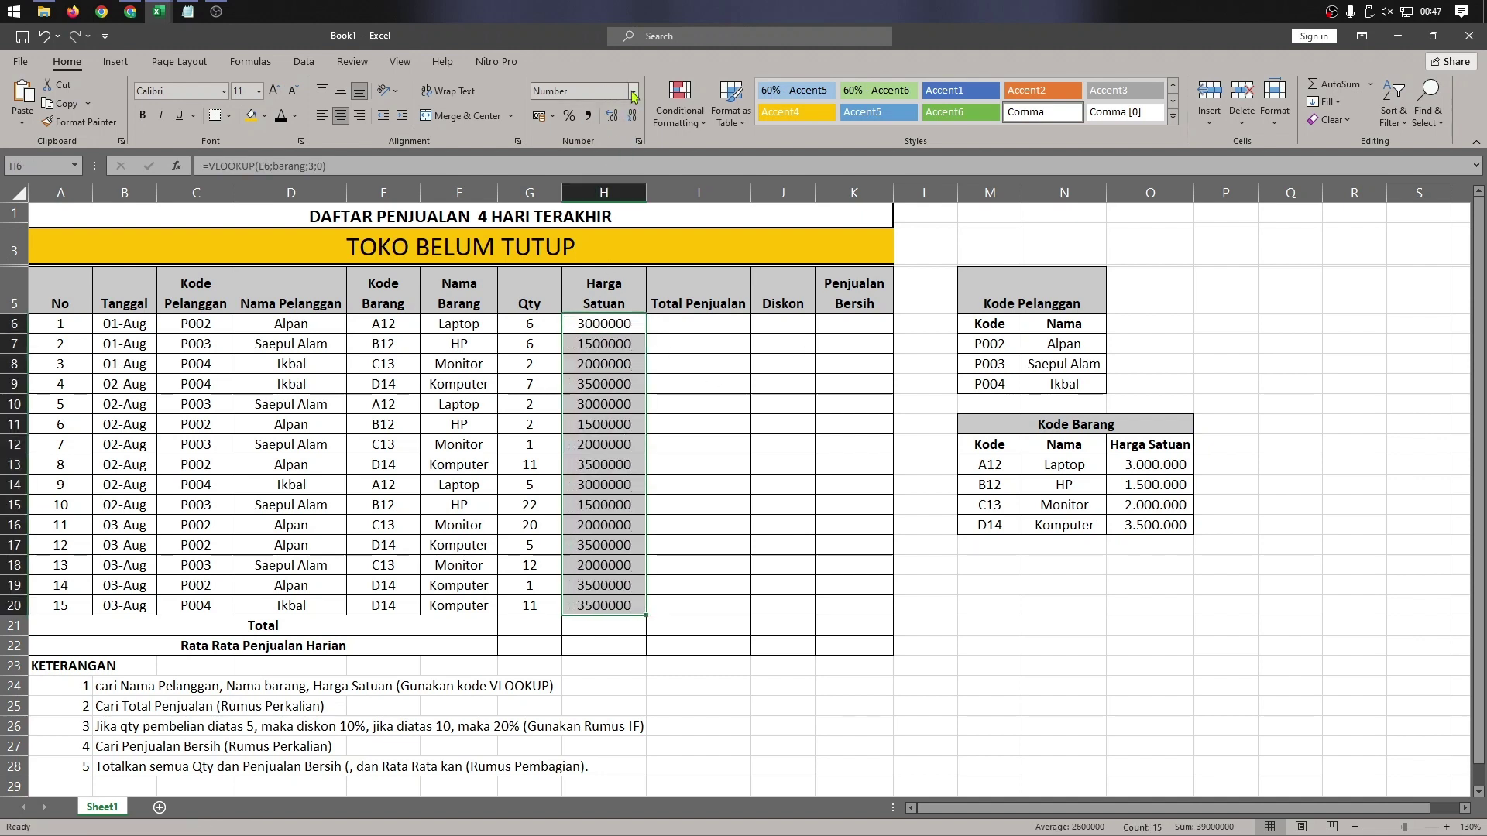
- Format the unit prices in H6:H20 as Currency with the symbol Rp Indonesian and 0 decimal places
left_click(634, 91)
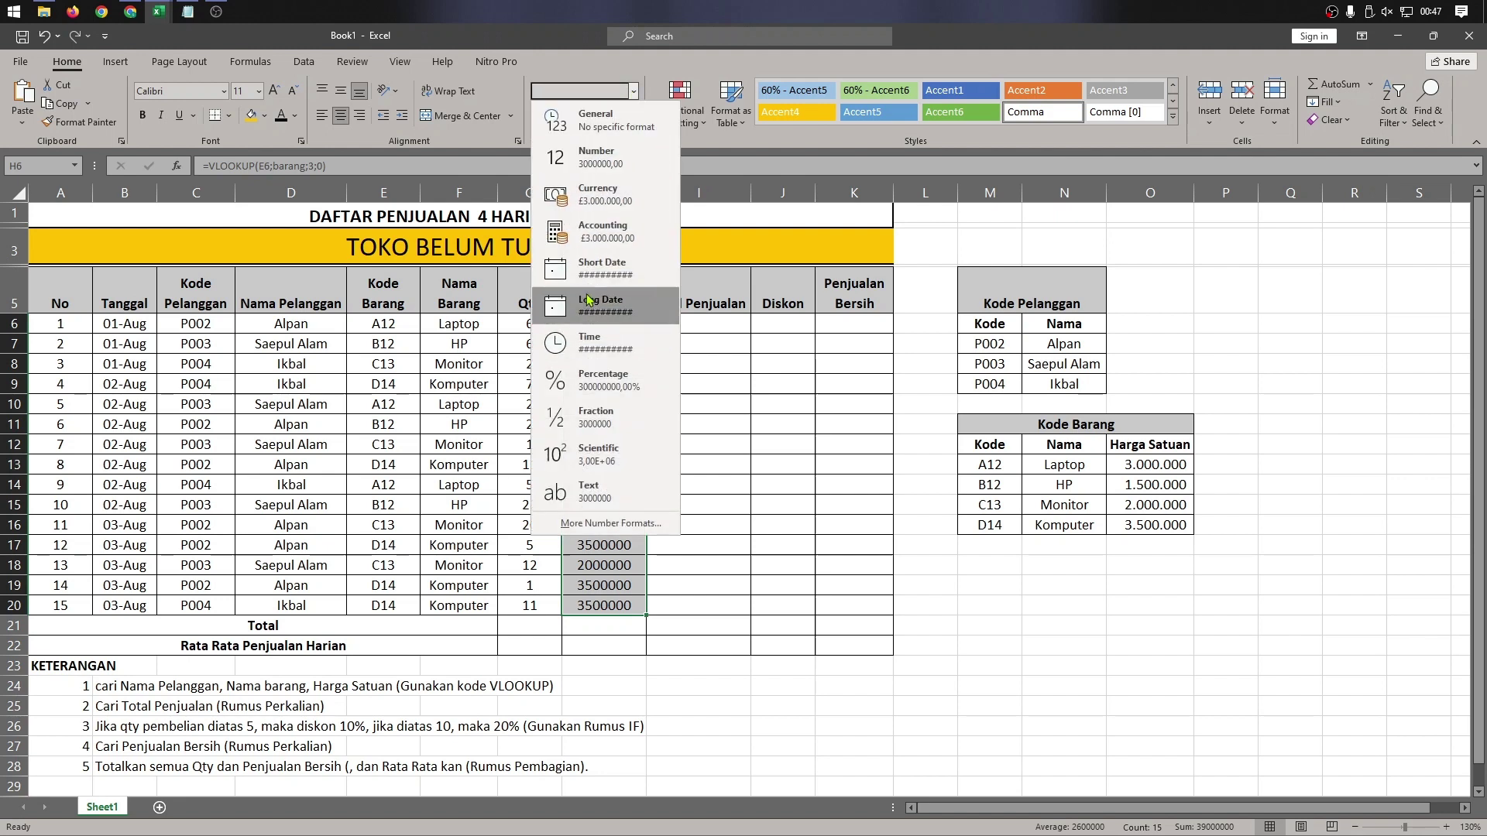
left_click(596, 193)
left_click(639, 141)
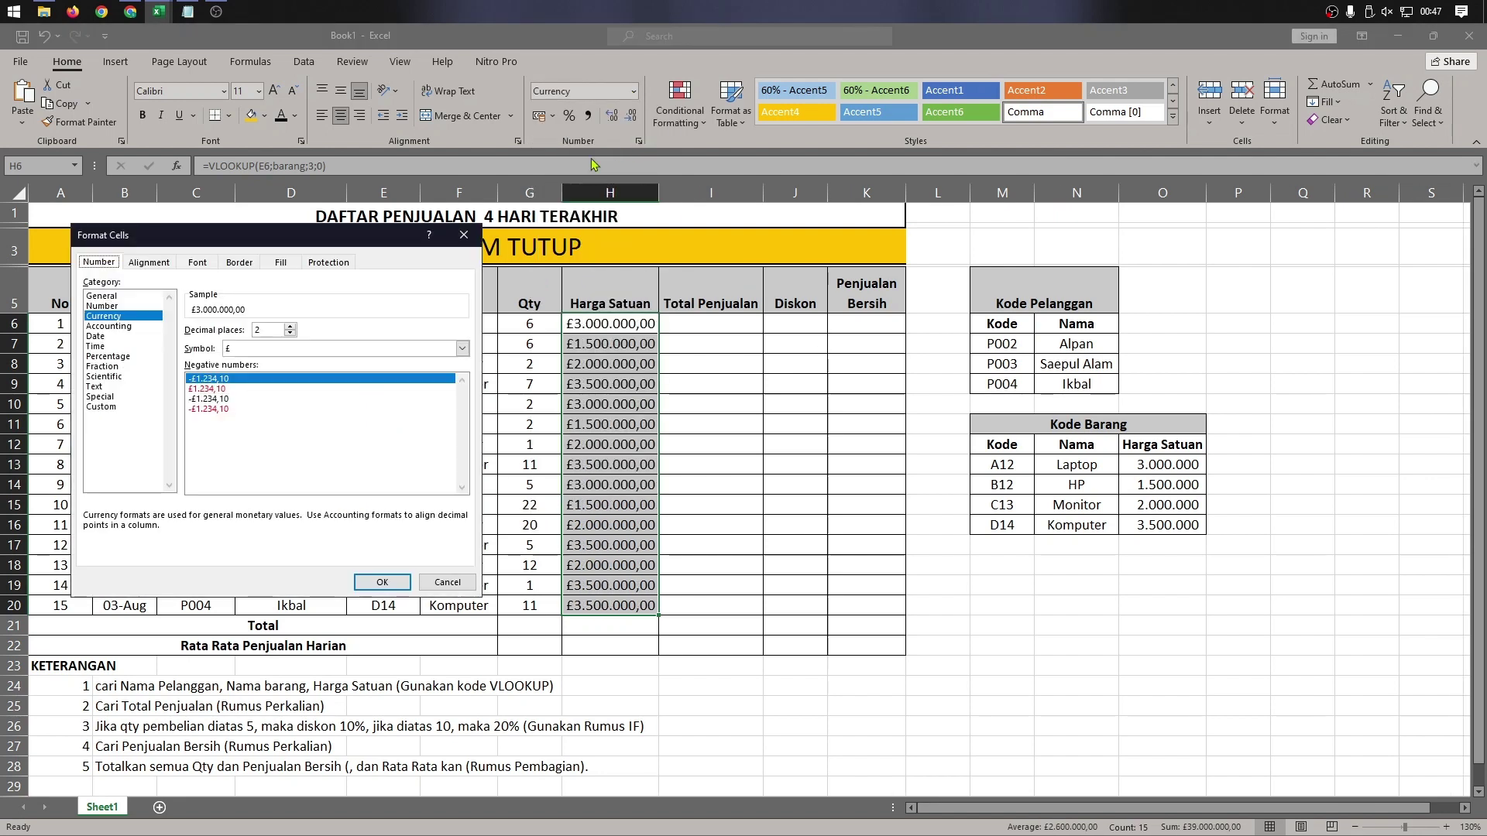
left_click(462, 349)
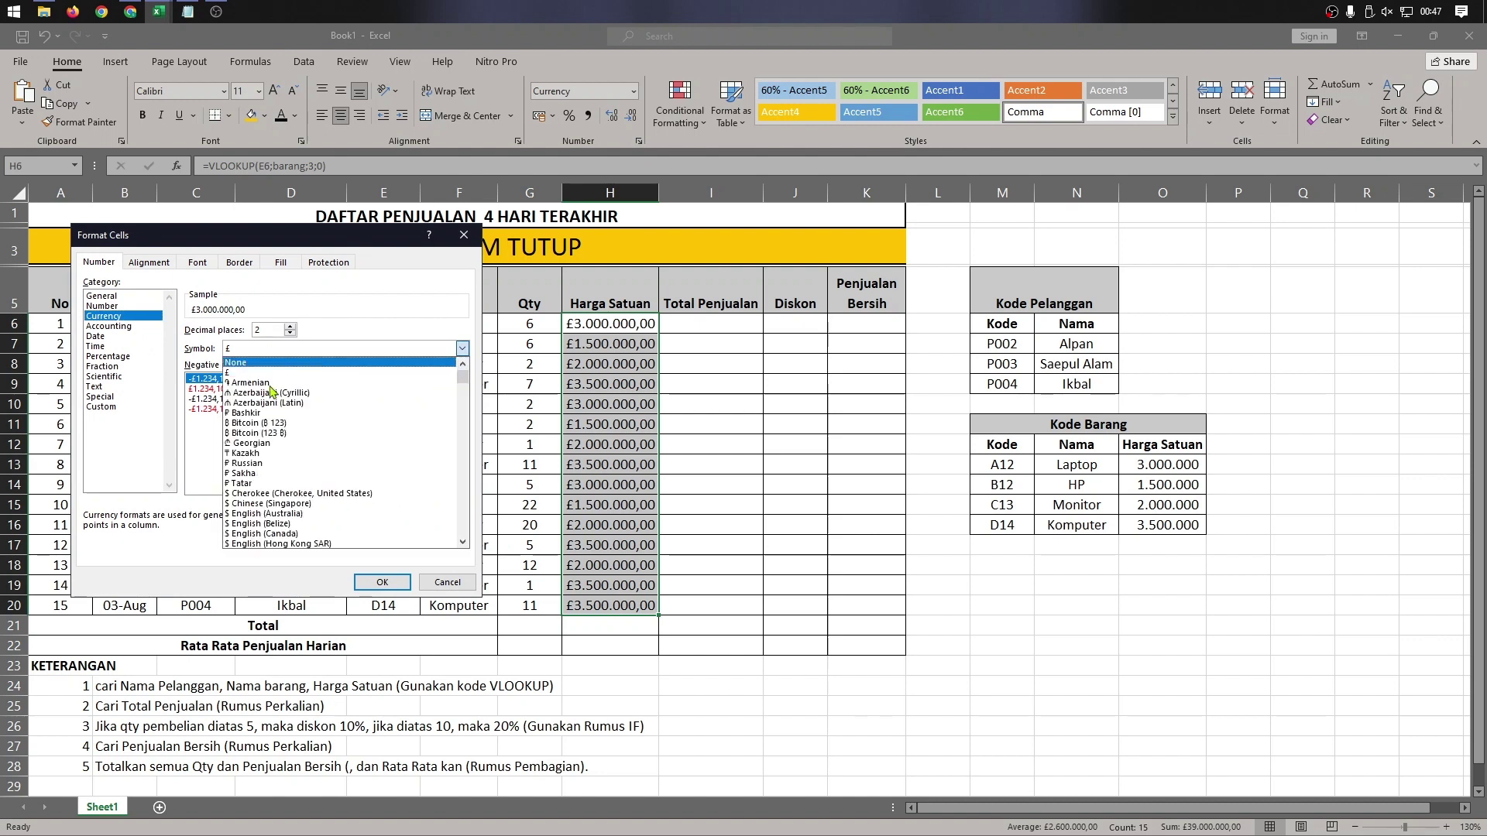
scroll(279, 459, "down", 5)
scroll(278, 459, "down", 10)
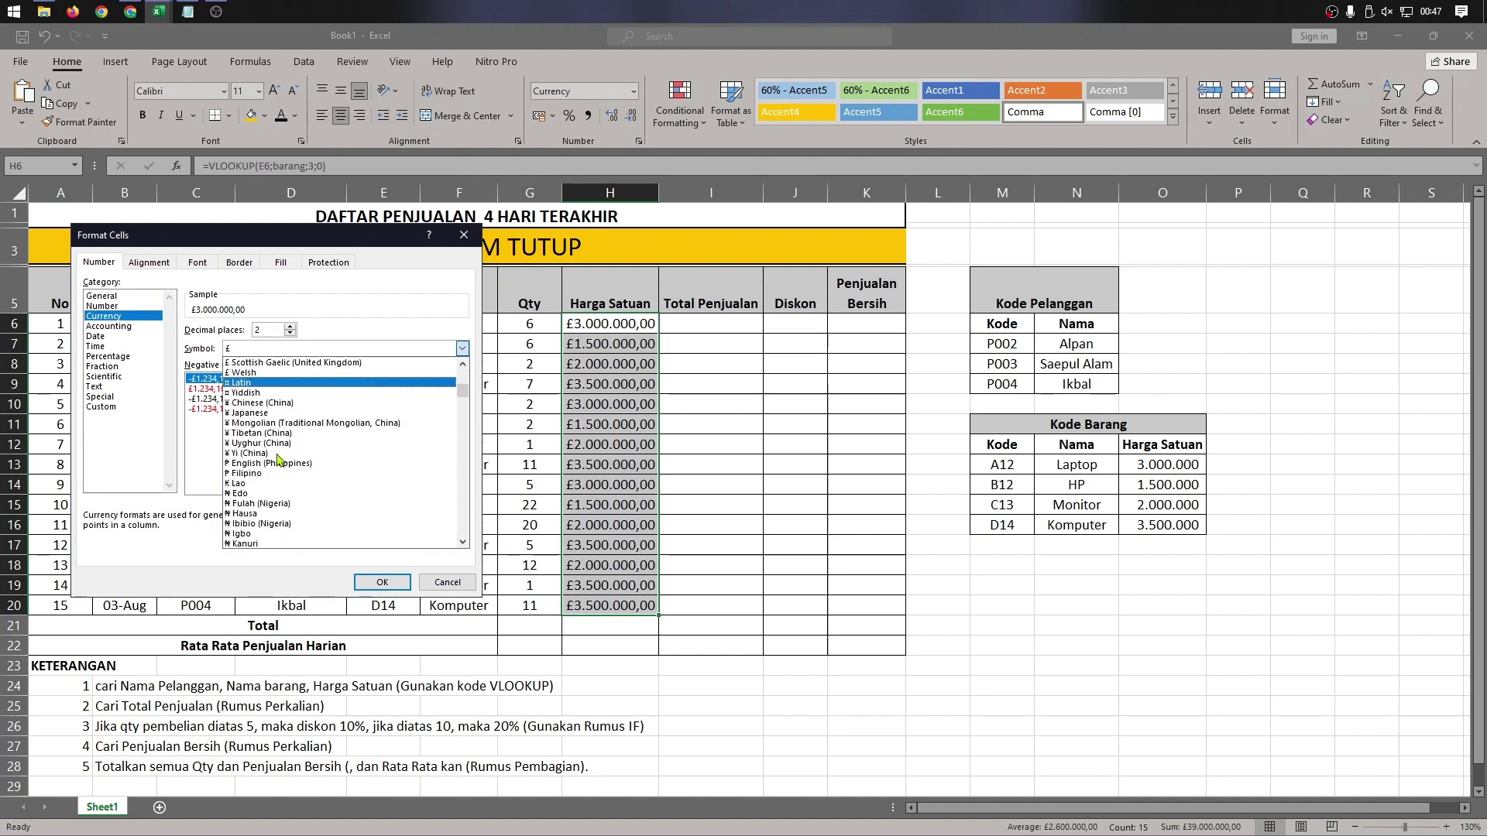
scroll(279, 457, "down", 12)
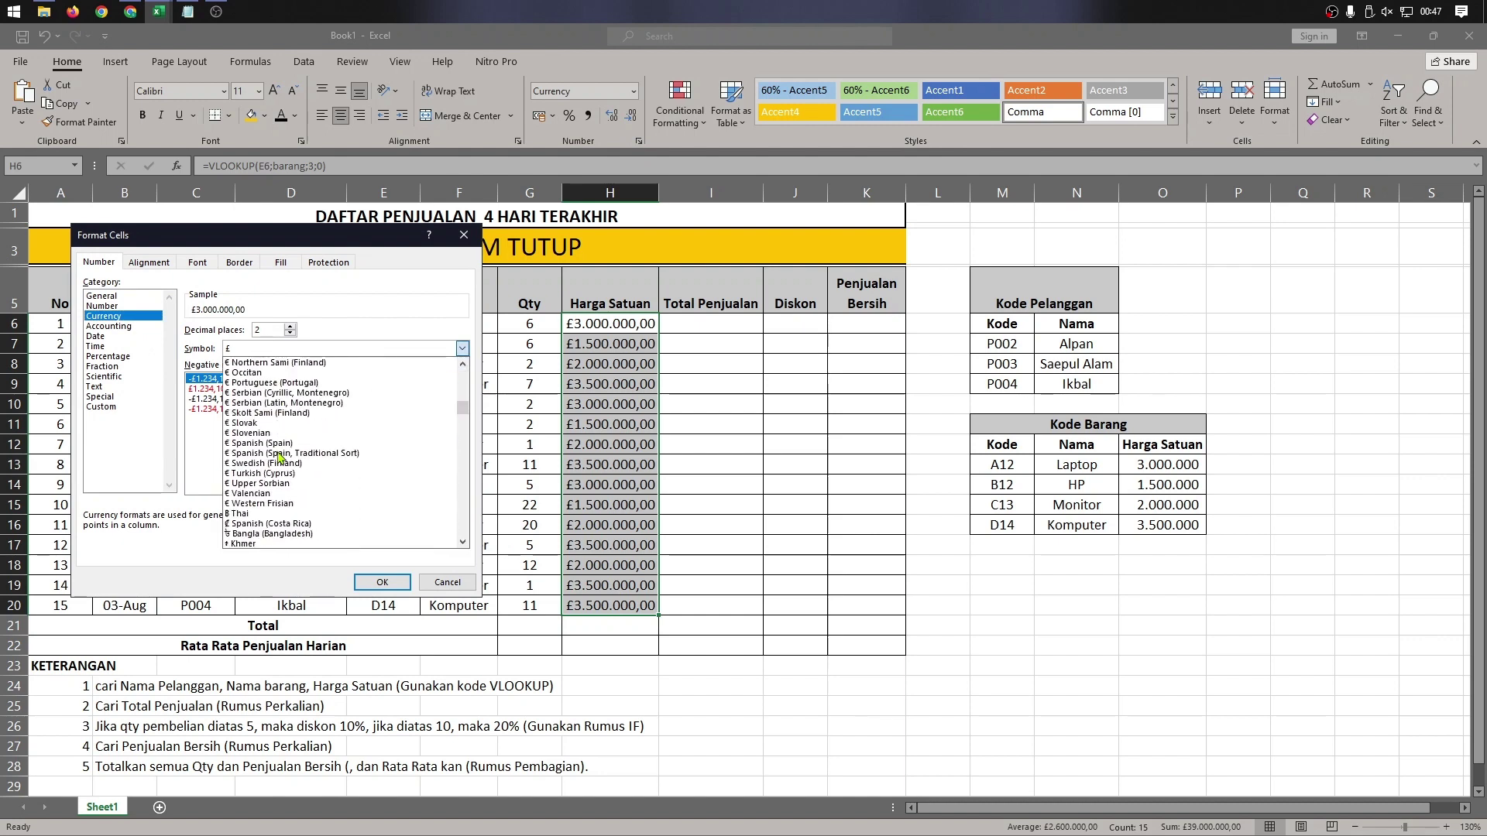
scroll(280, 459, "down", 12)
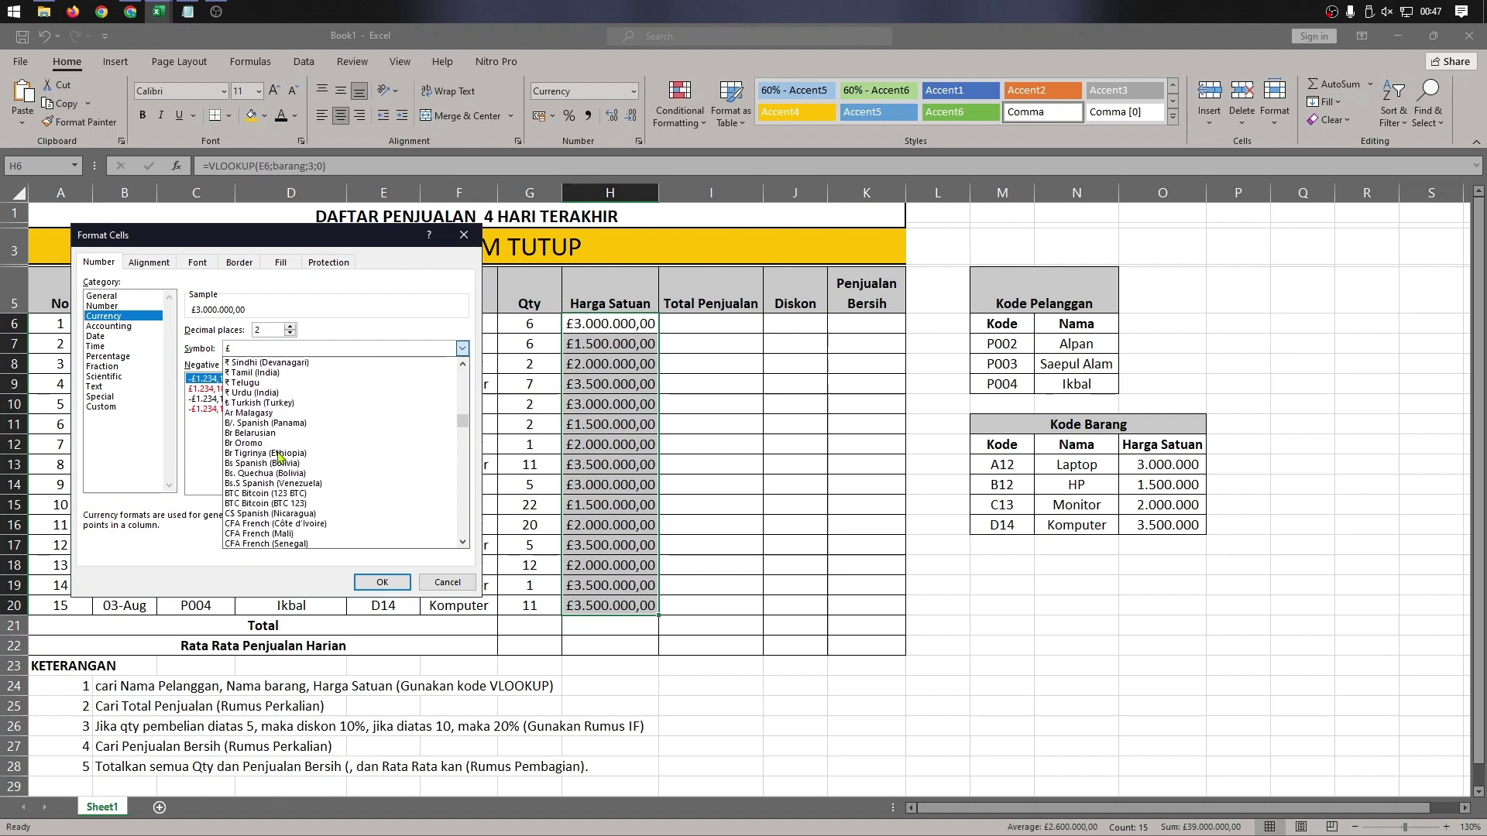
scroll(281, 459, "down", 12)
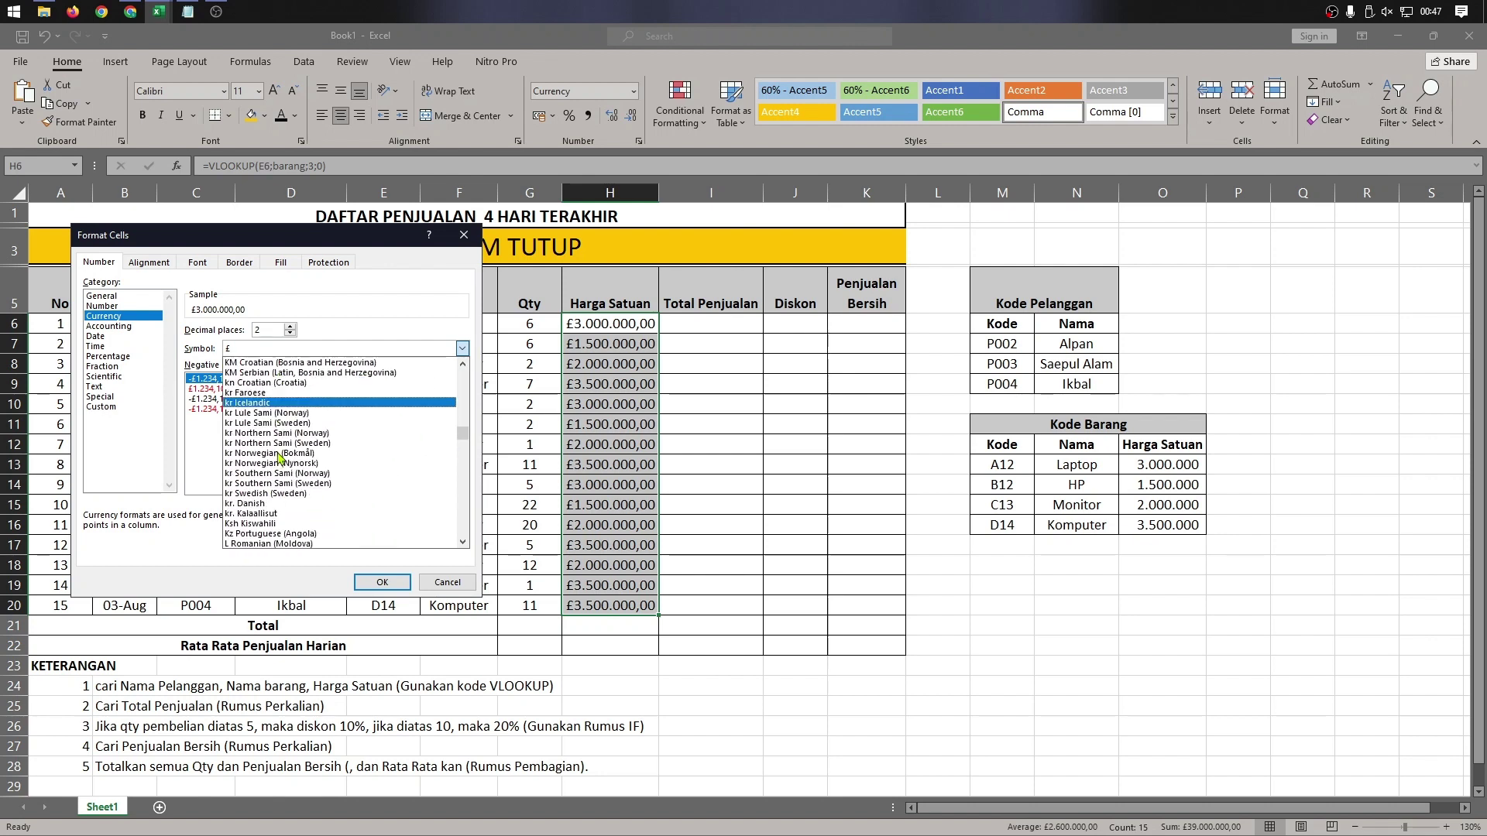
scroll(280, 458, "down", 5)
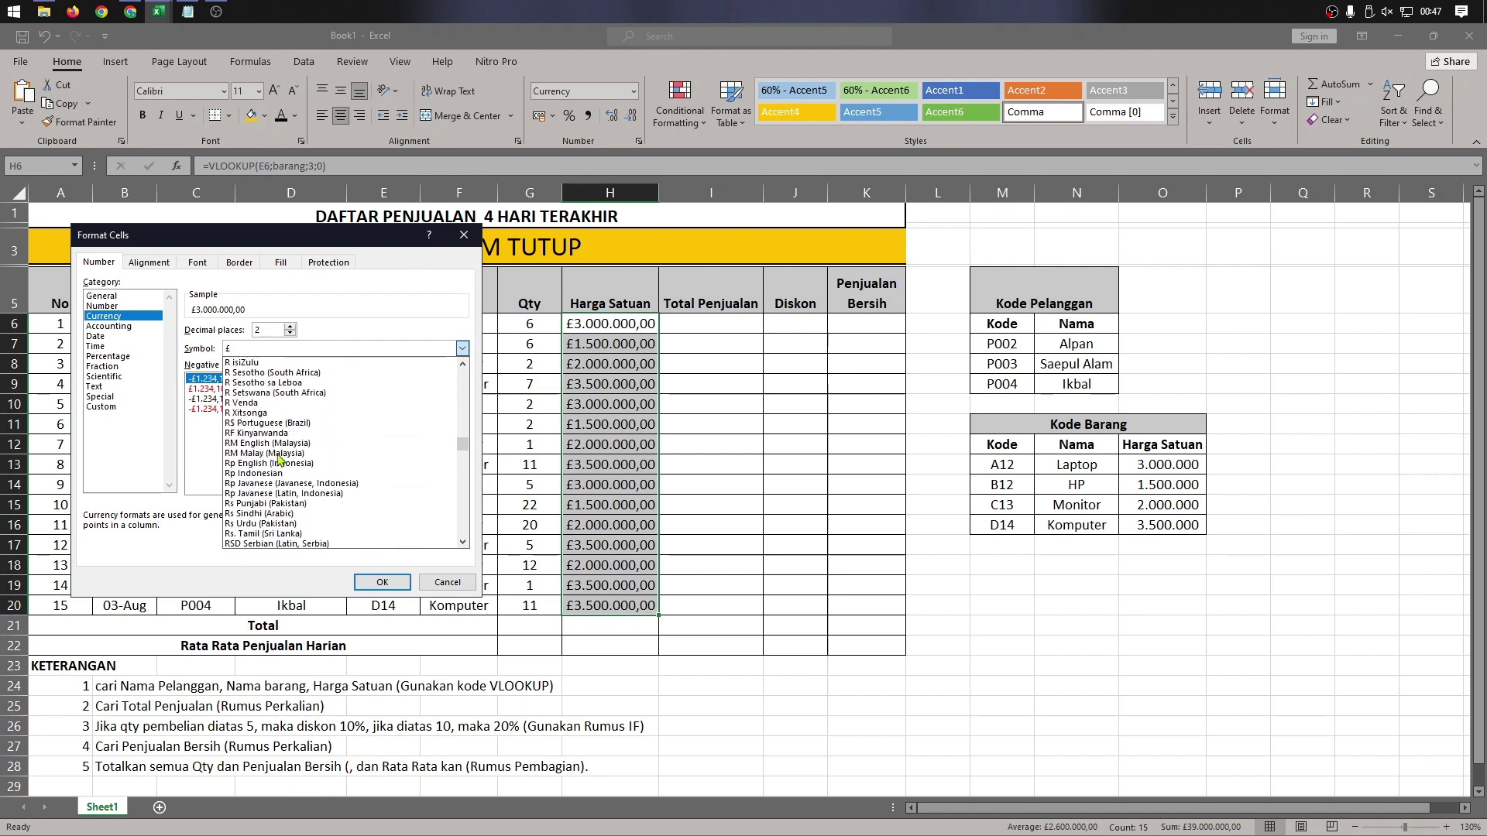
left_click(275, 456)
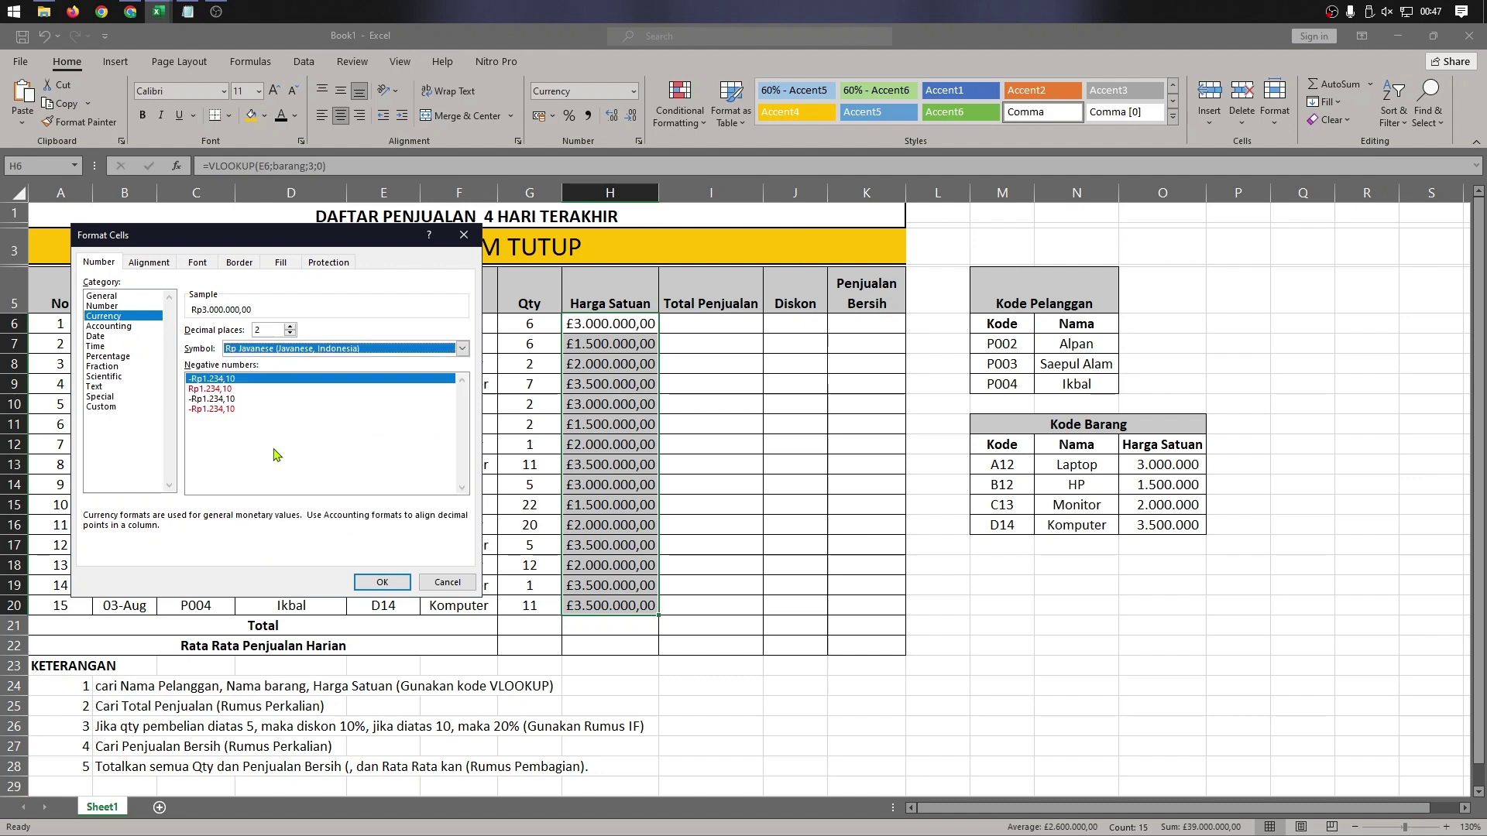
left_click(273, 350)
left_click(273, 449)
left_click(292, 334)
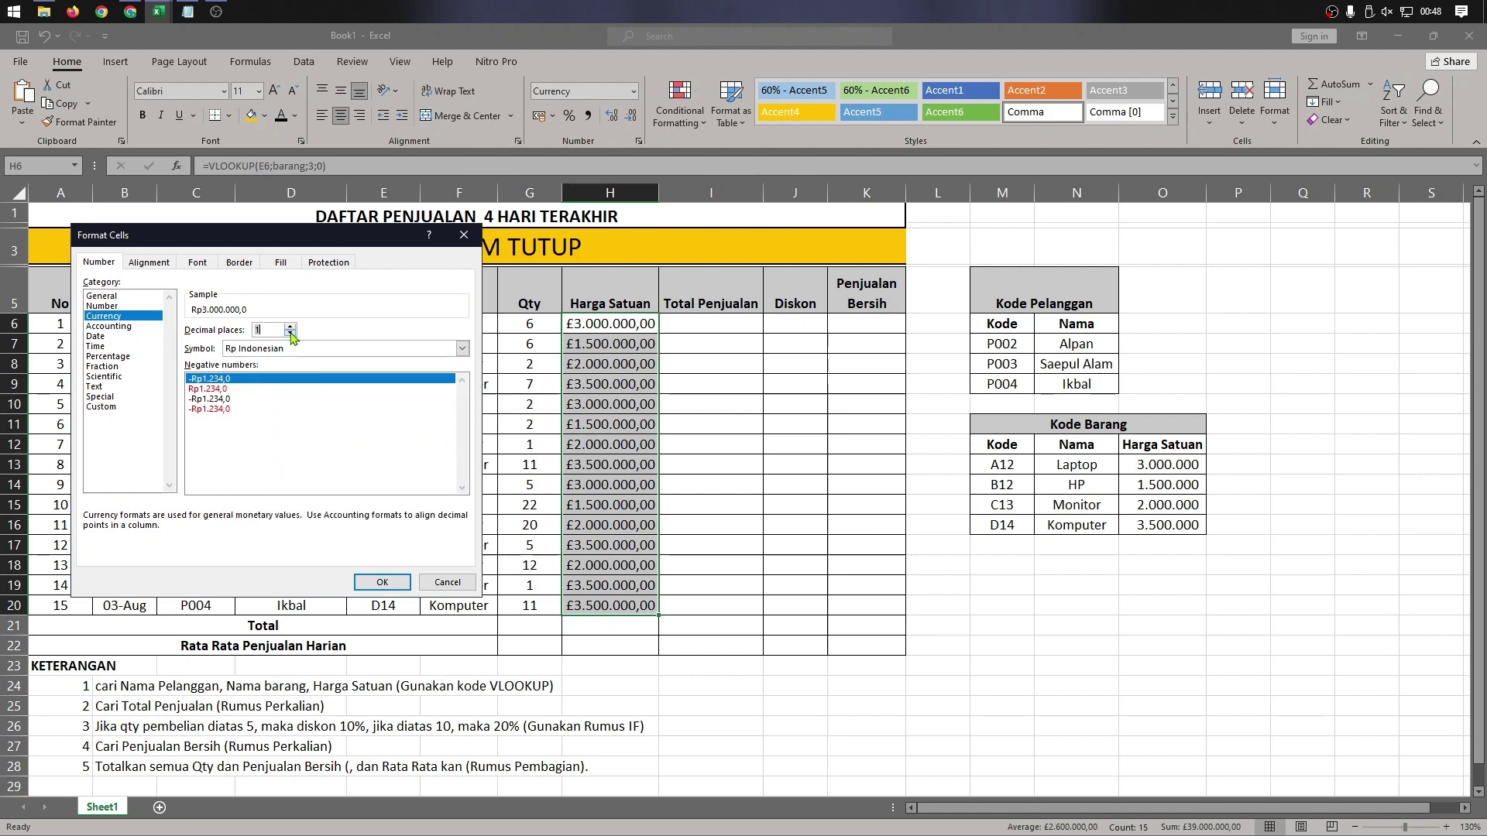
left_click(382, 582)
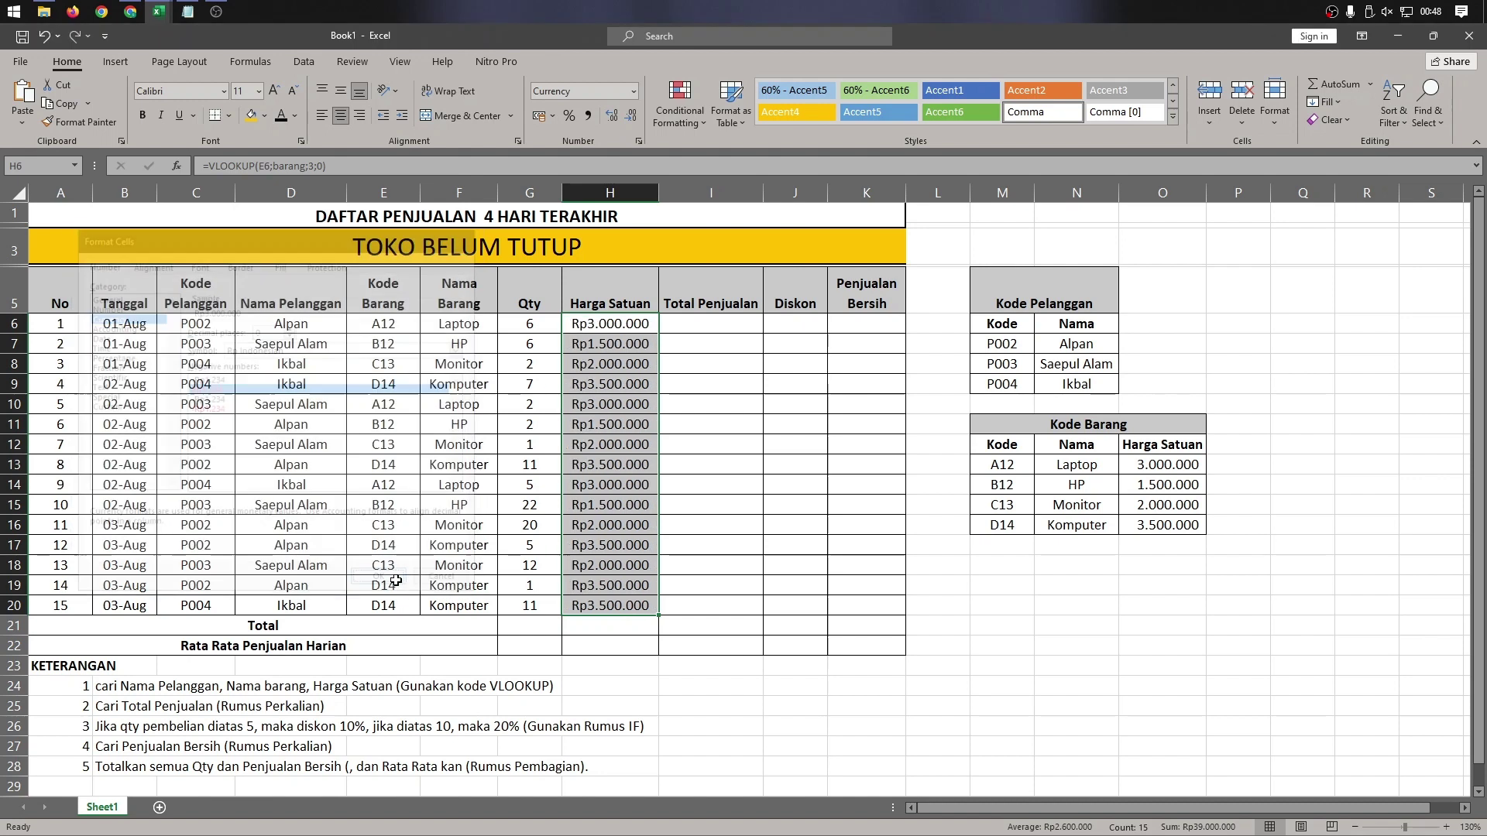
left_click(650, 369)
left_click(606, 331)
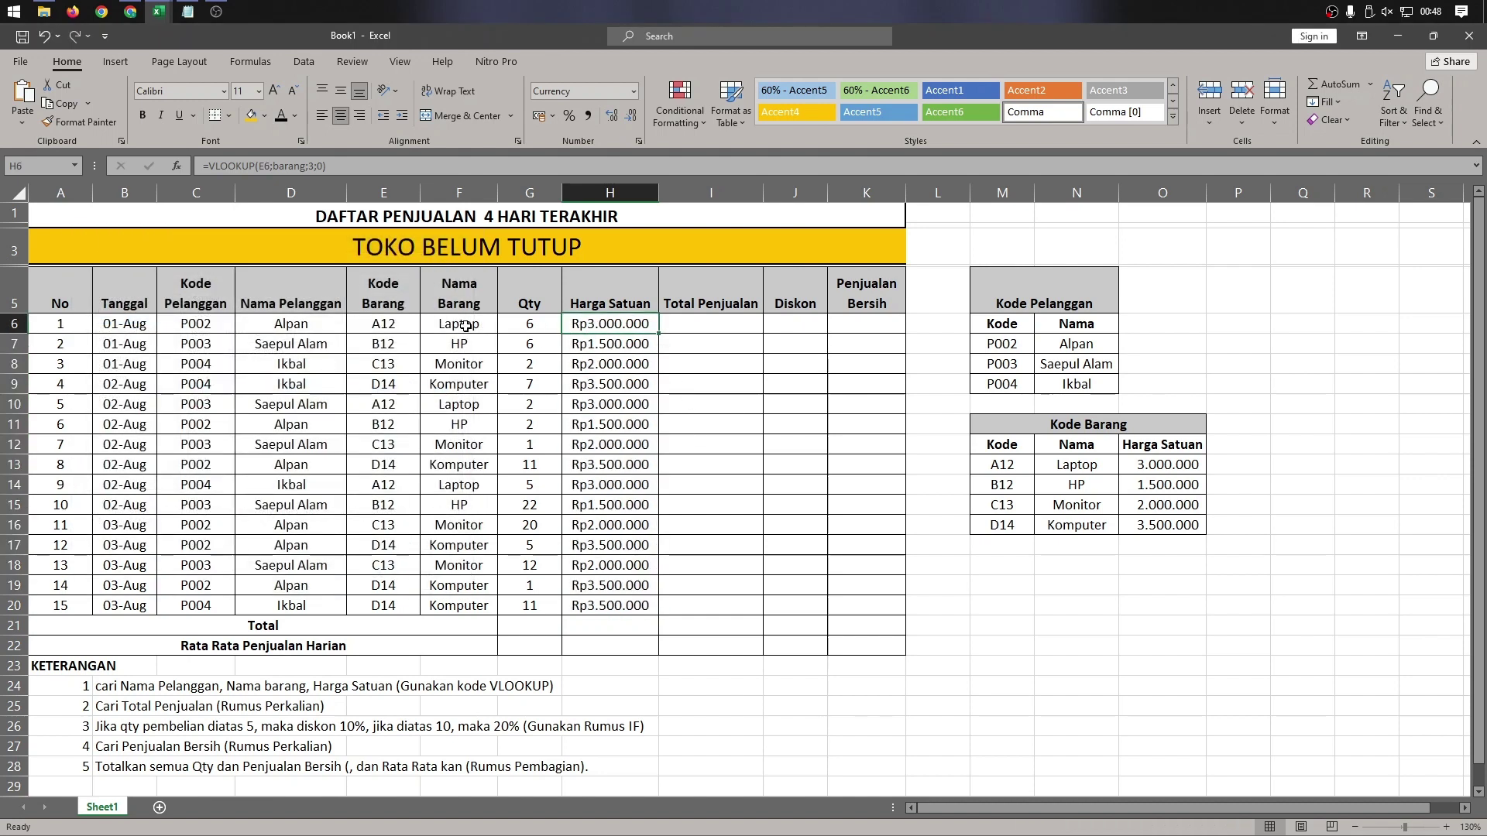
- Enter =H6*G6 in I6 to multiply the first unit price by its quantity
left_click(688, 322)
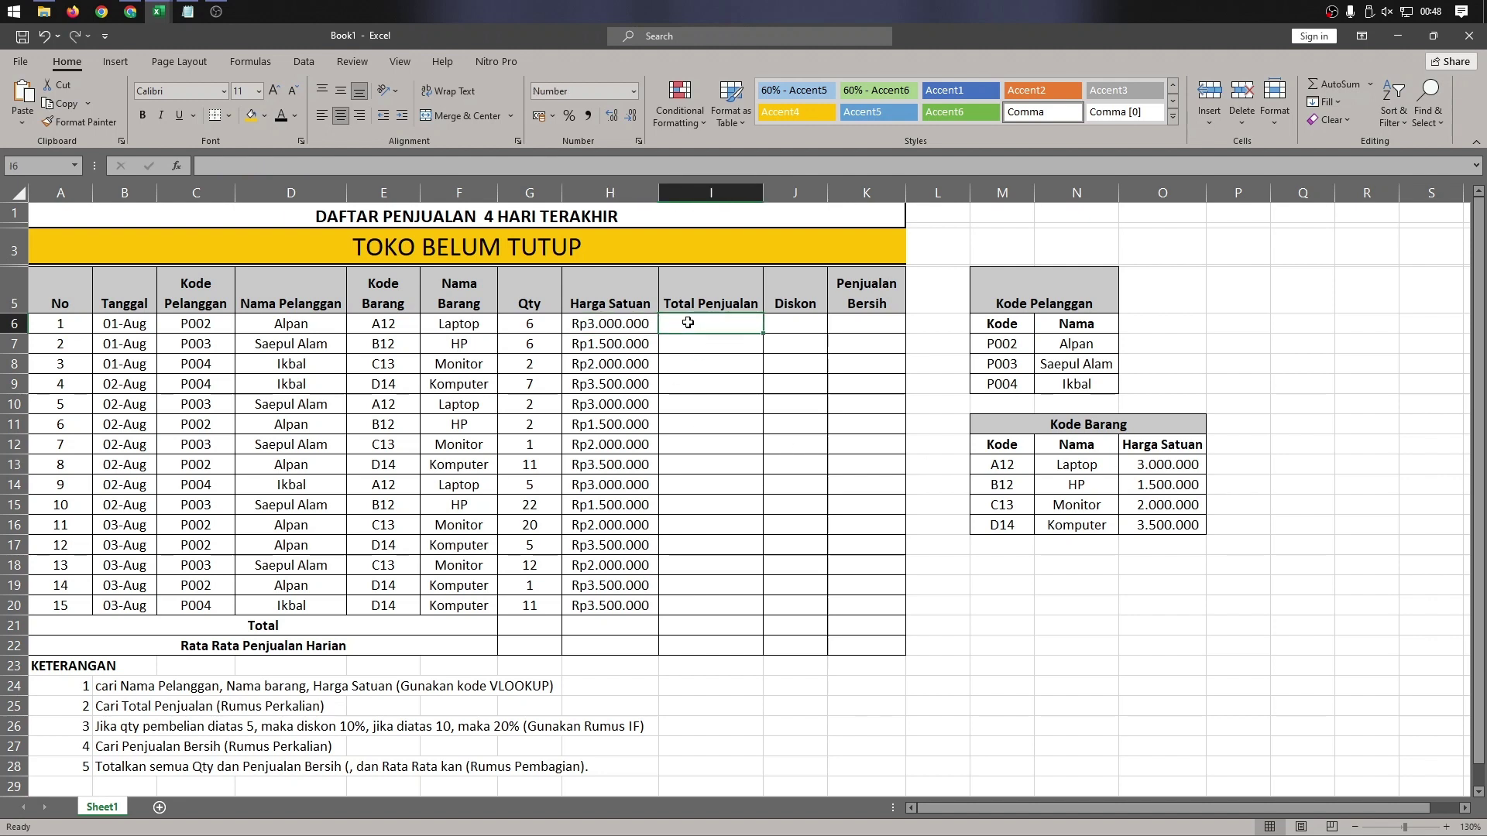
type("=")
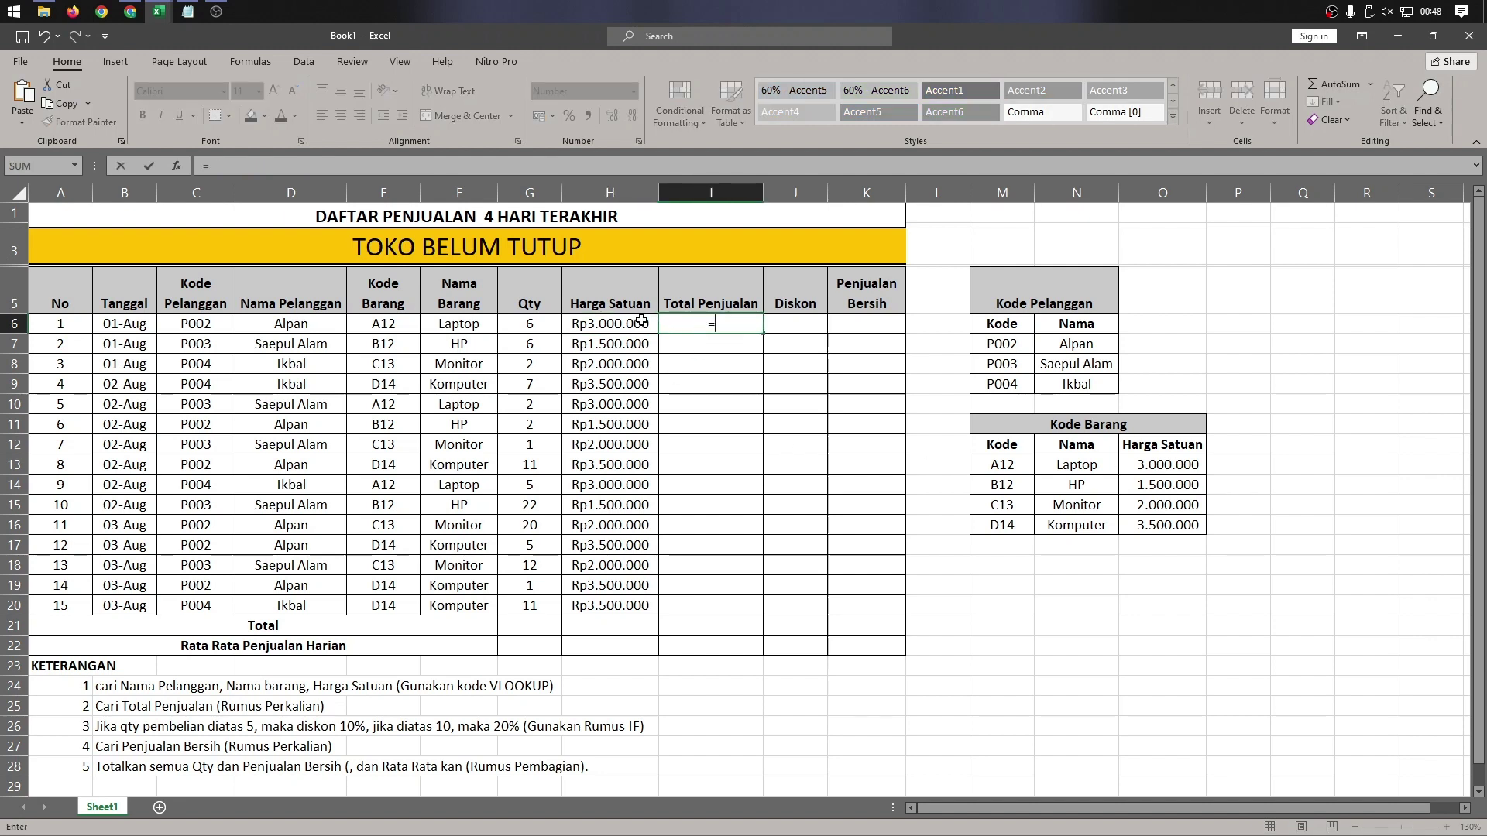
left_click(642, 320)
type("*")
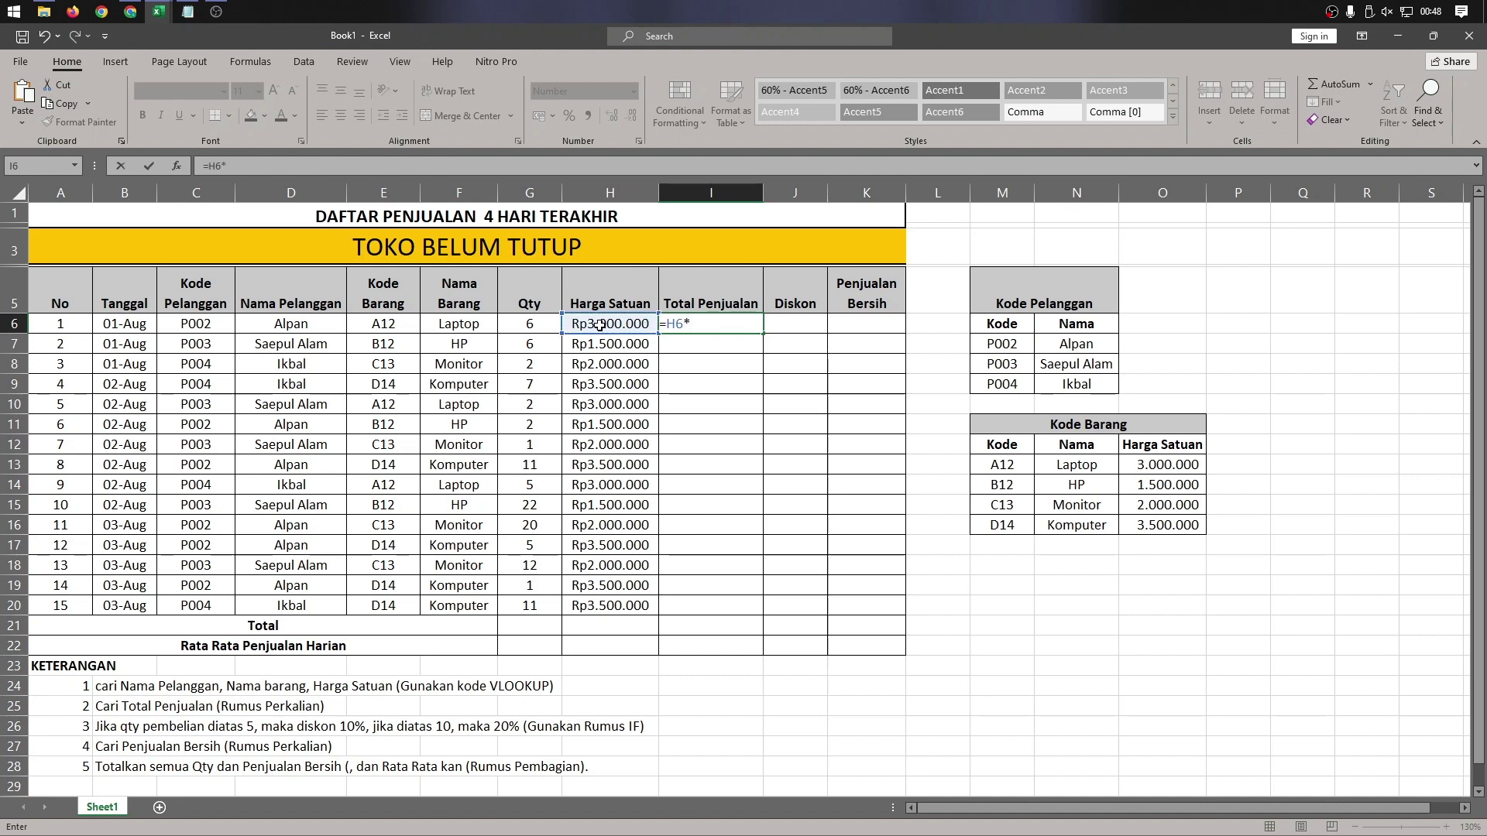
left_click(544, 324)
key("ctrl+Return")
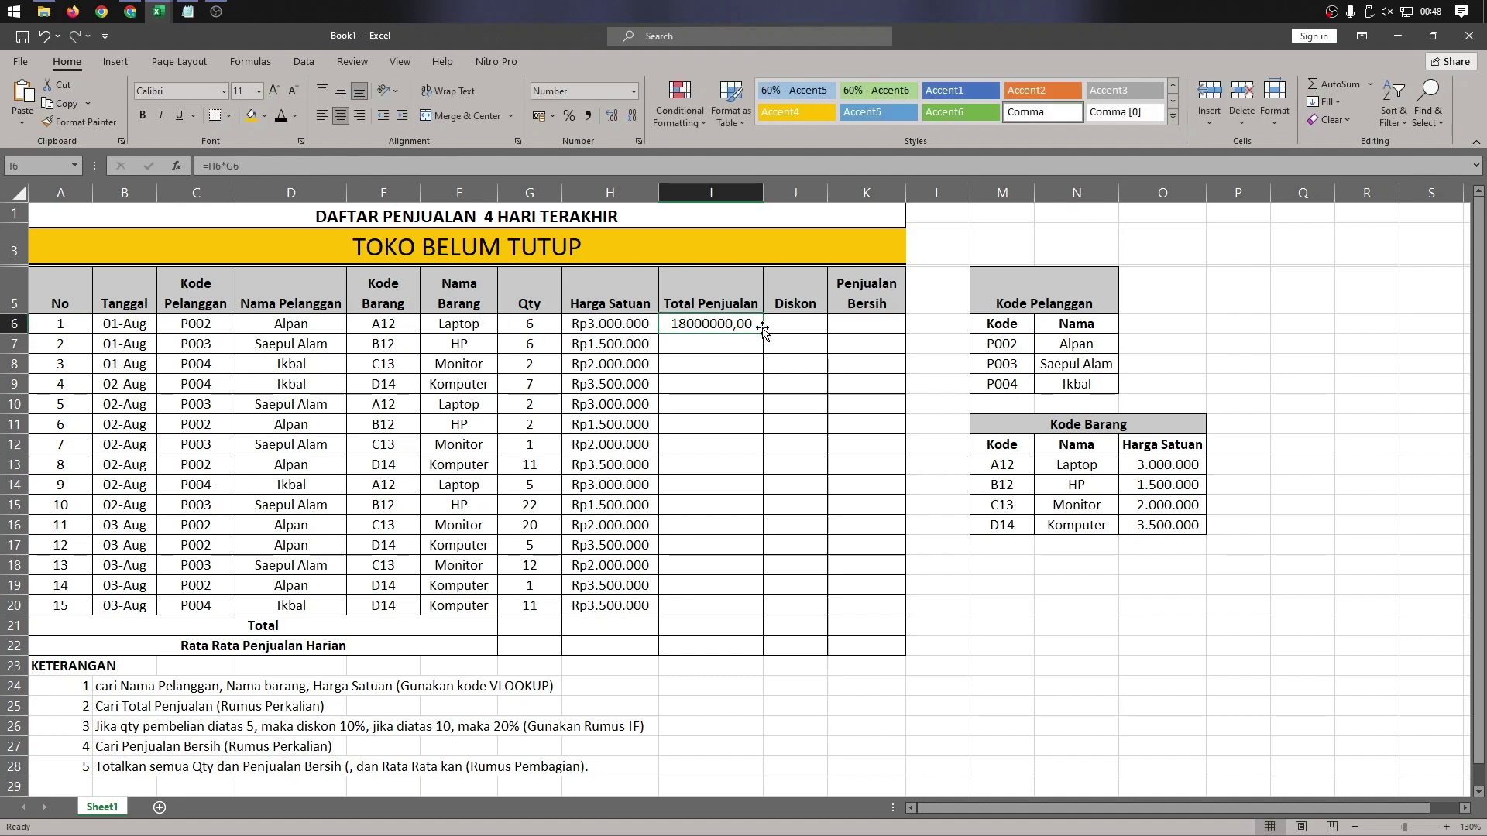
- Fill the total-sales formula from I6 down through I20 and remove the decimals from the filled cells
left_click_drag(763, 334, 767, 608)
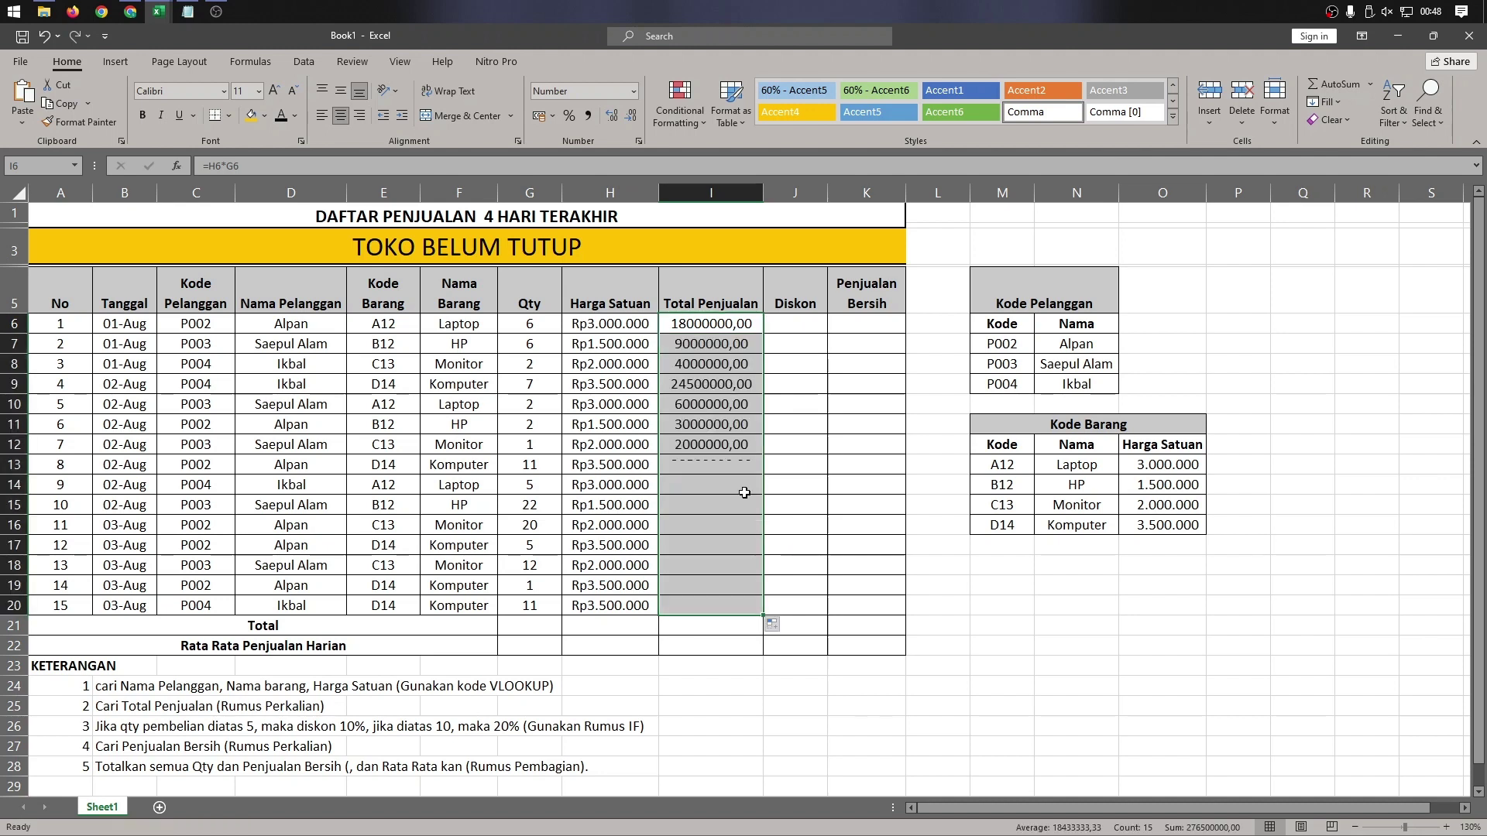
left_click(629, 116)
left_click(629, 116)
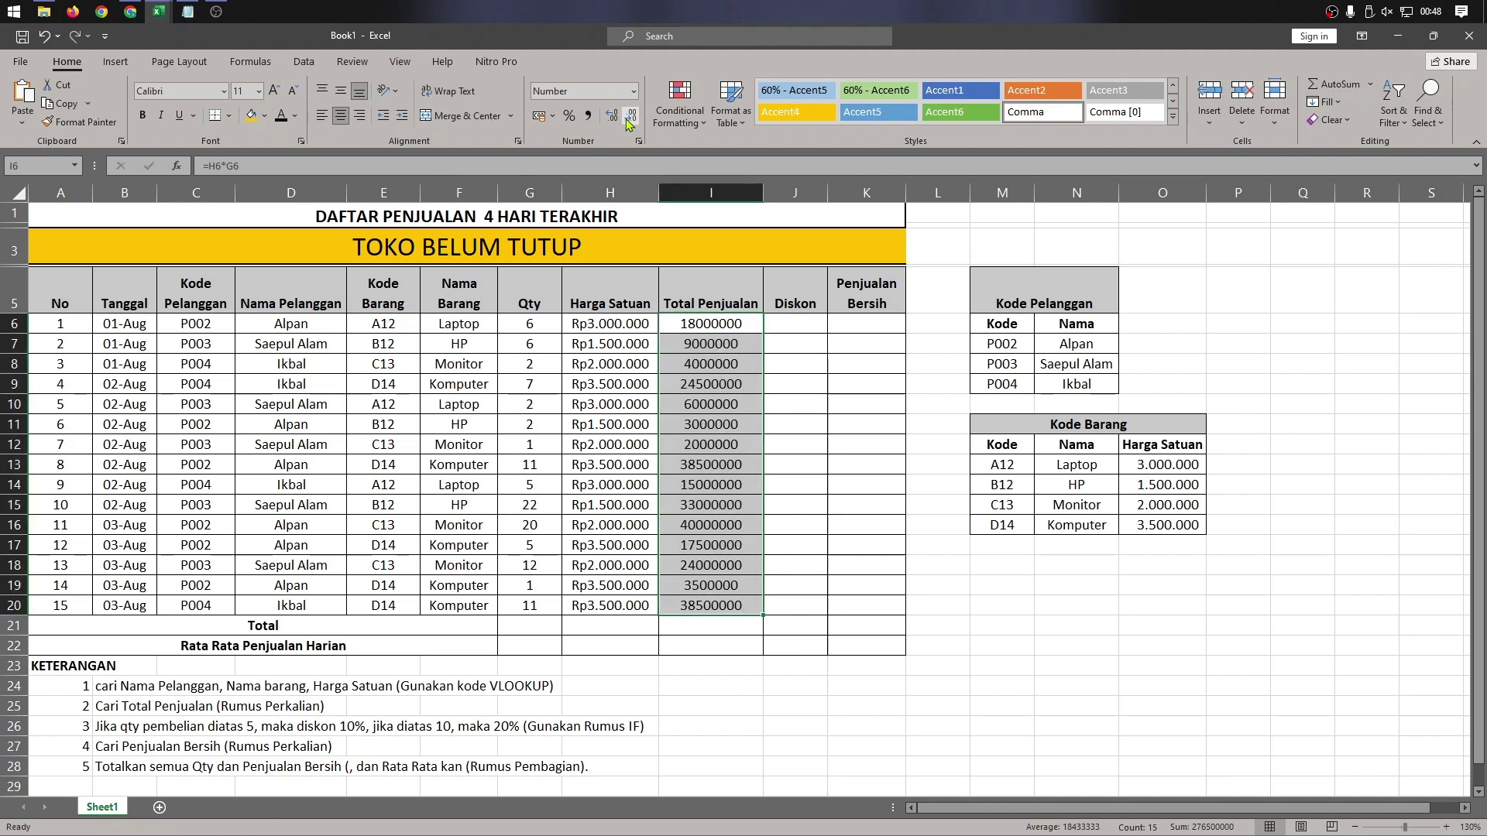
- Format the sales totals in I6:I20 as Currency with the symbol Rp Indonesian and negative numbers in red without a minus sign
left_click(639, 140)
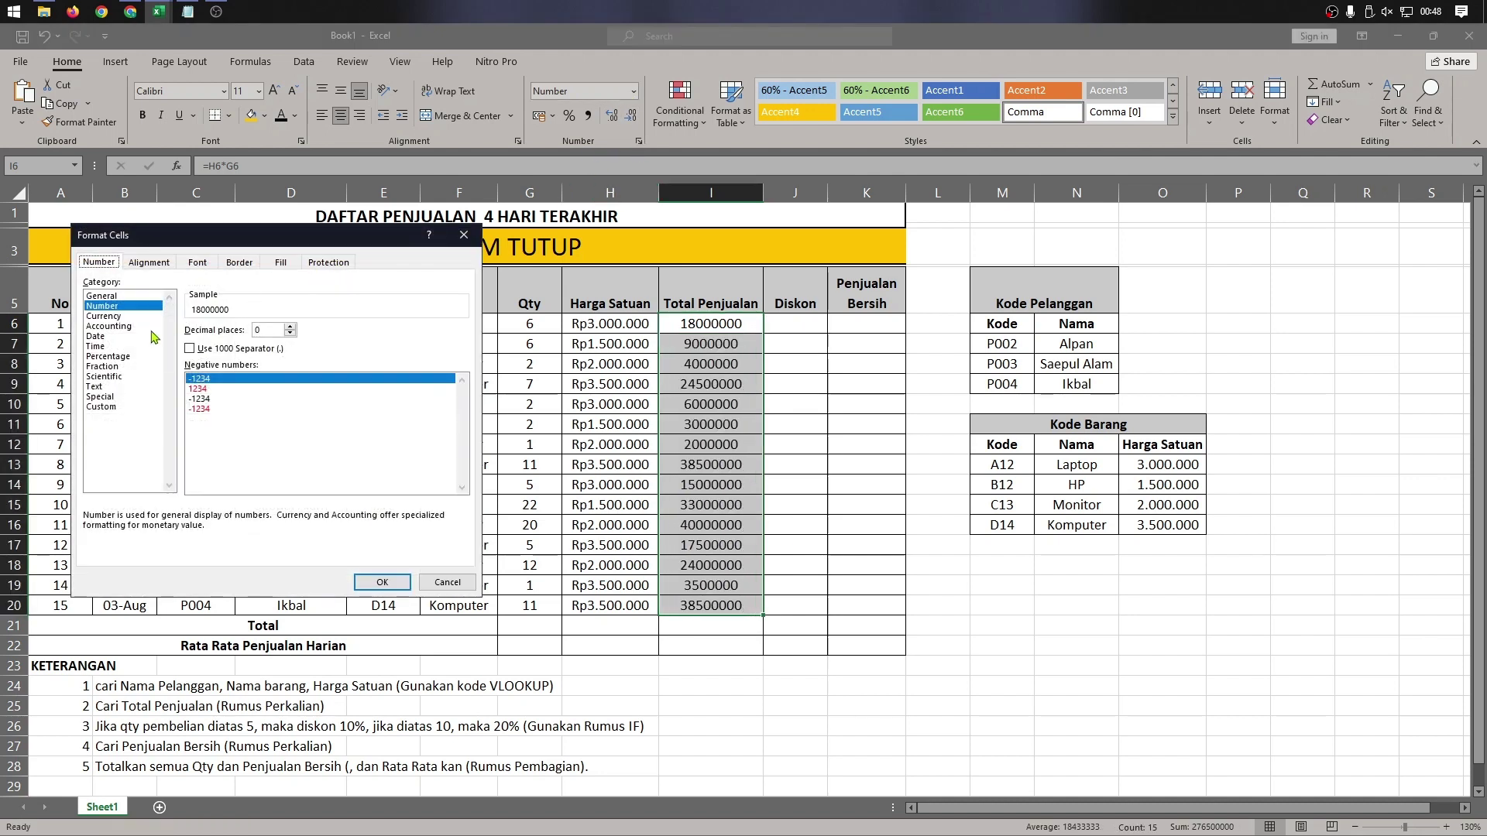
left_click(108, 326)
left_click(280, 349)
scroll(303, 440, "down", 2)
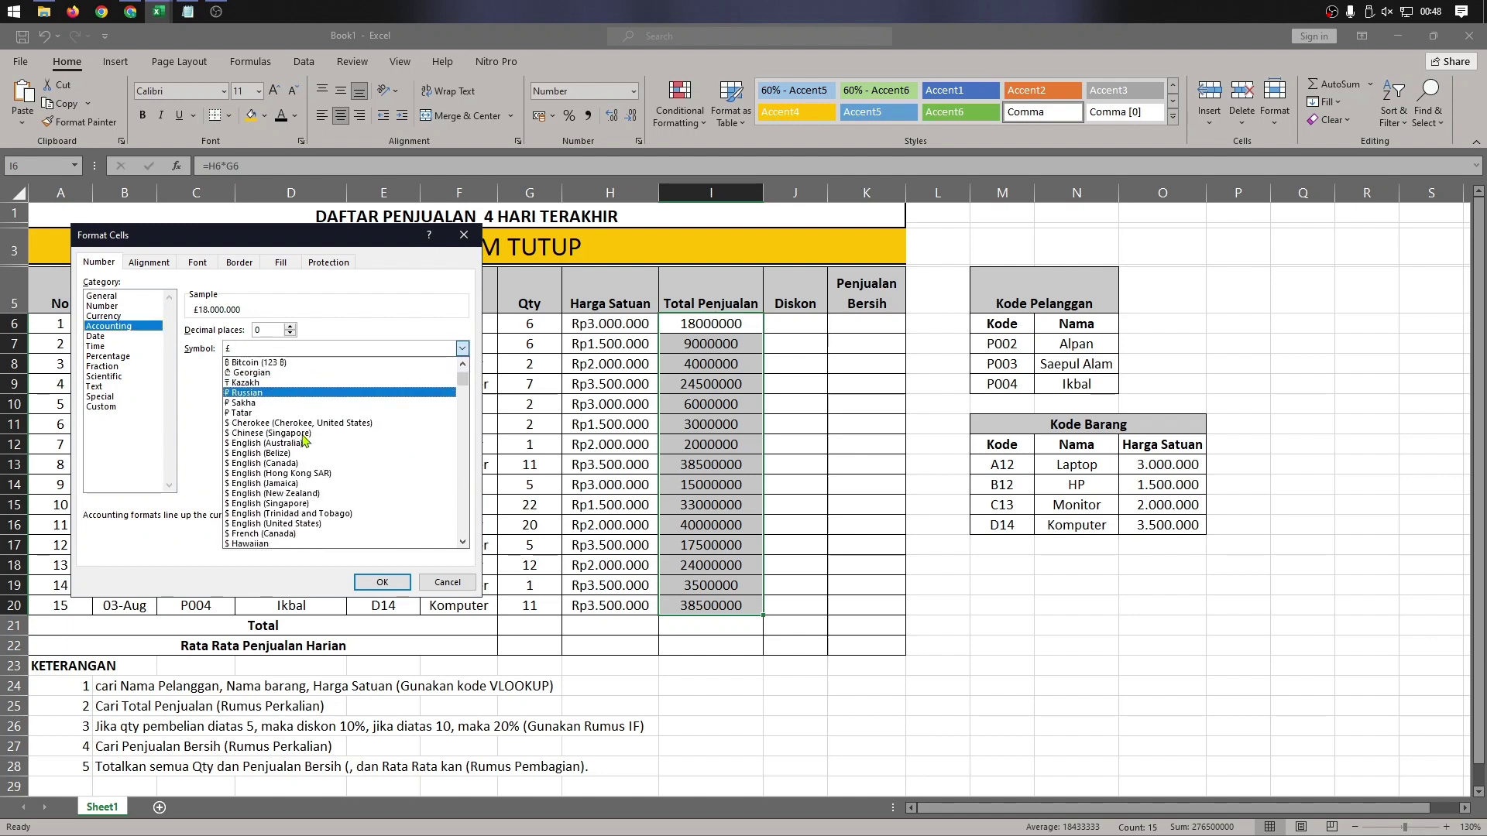
left_click(144, 315)
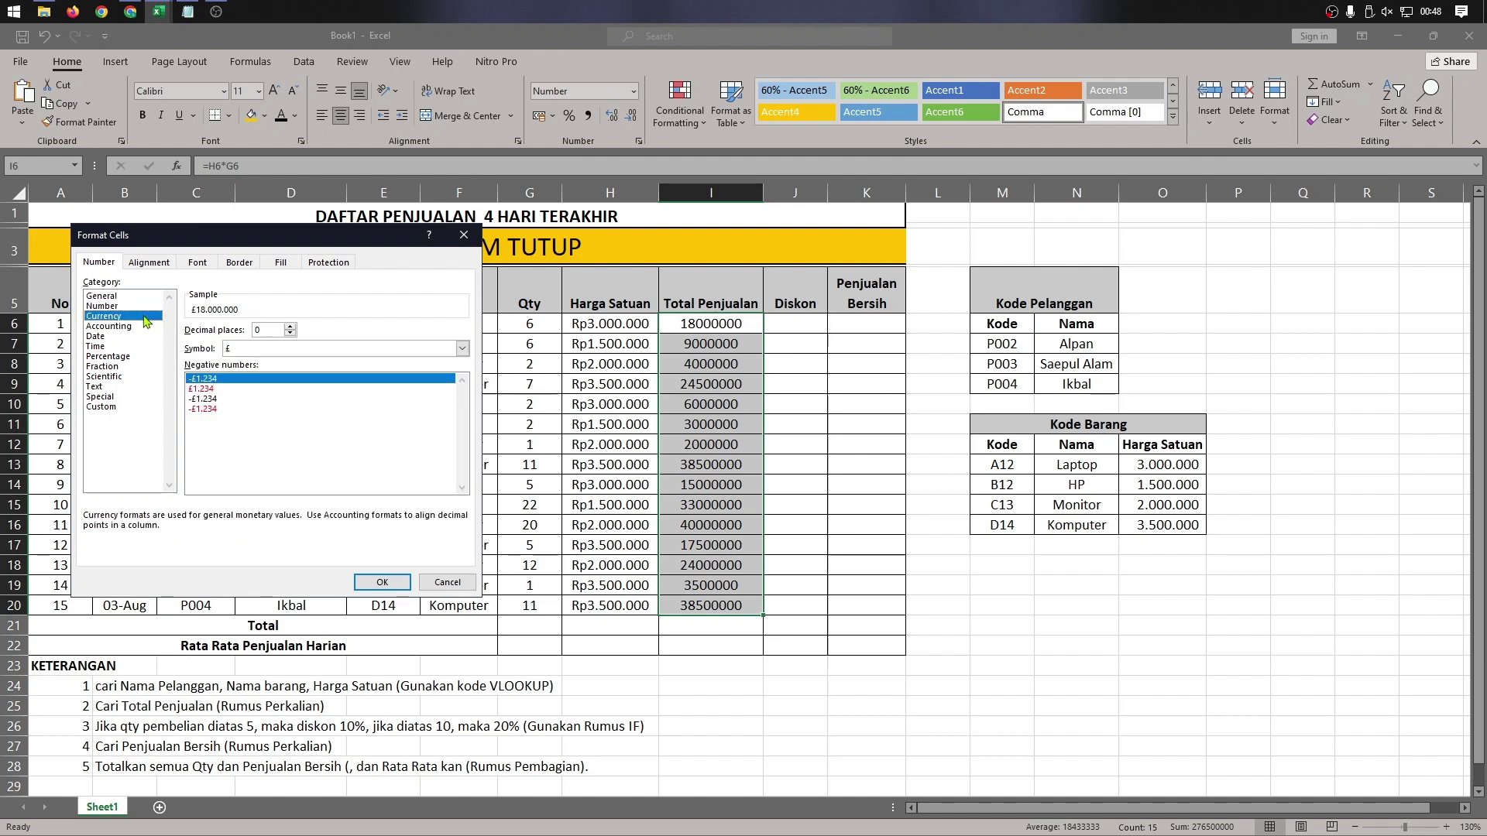
left_click(282, 350)
scroll(296, 439, "down", 10)
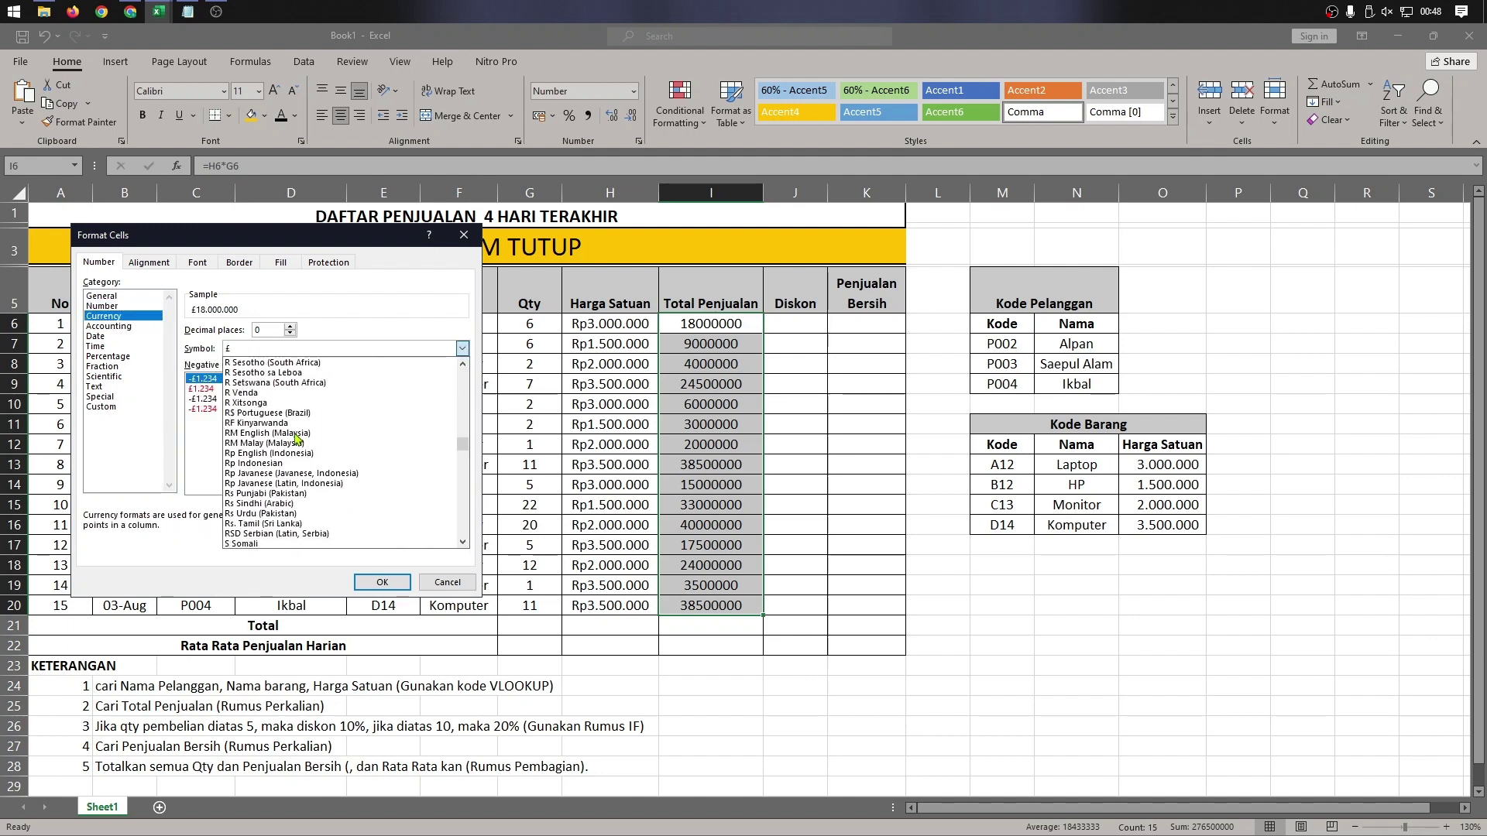
left_click(286, 464)
left_click(241, 388)
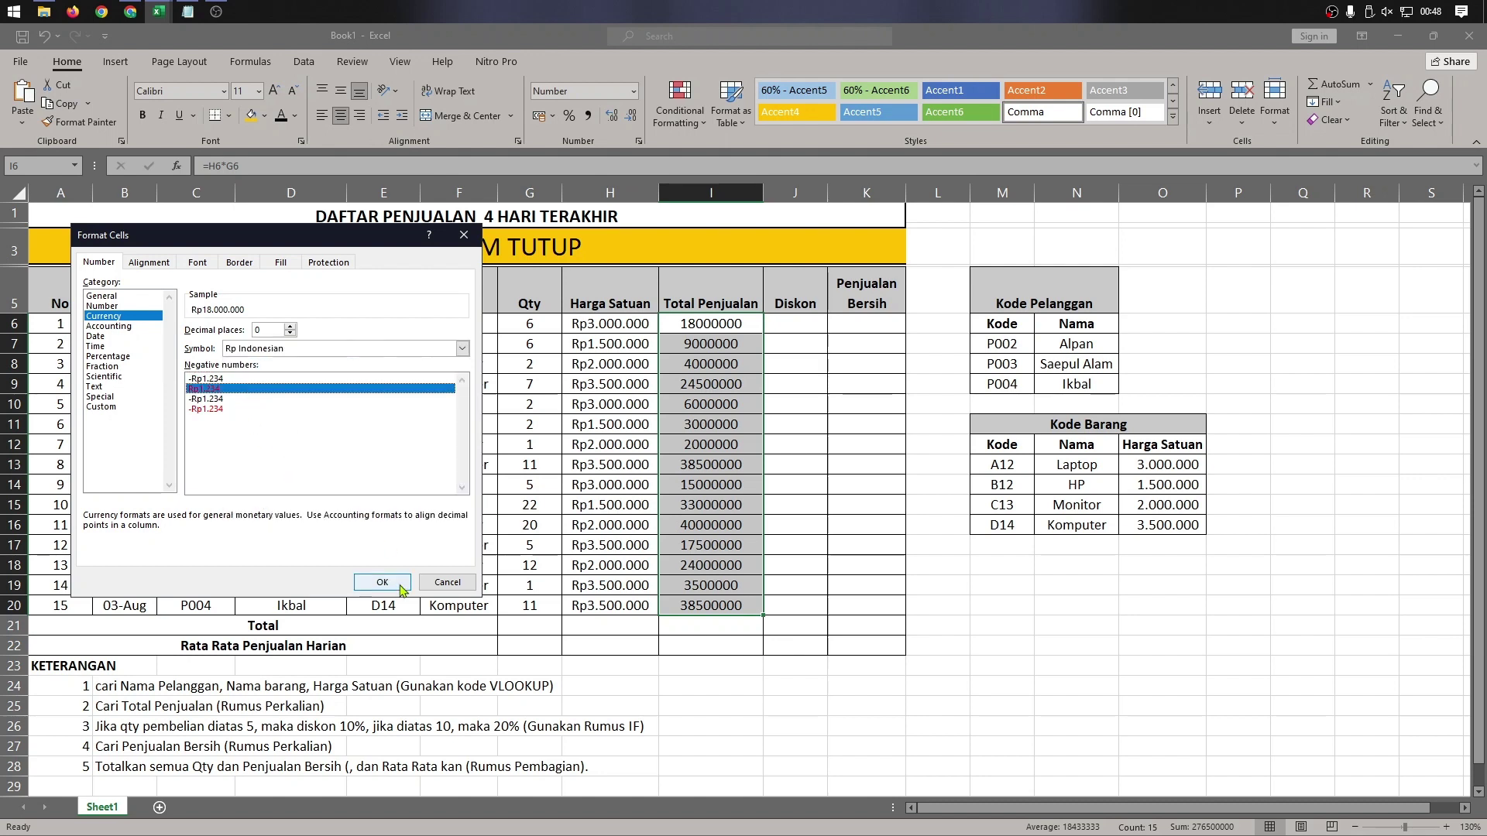
left_click(383, 582)
left_click(770, 403)
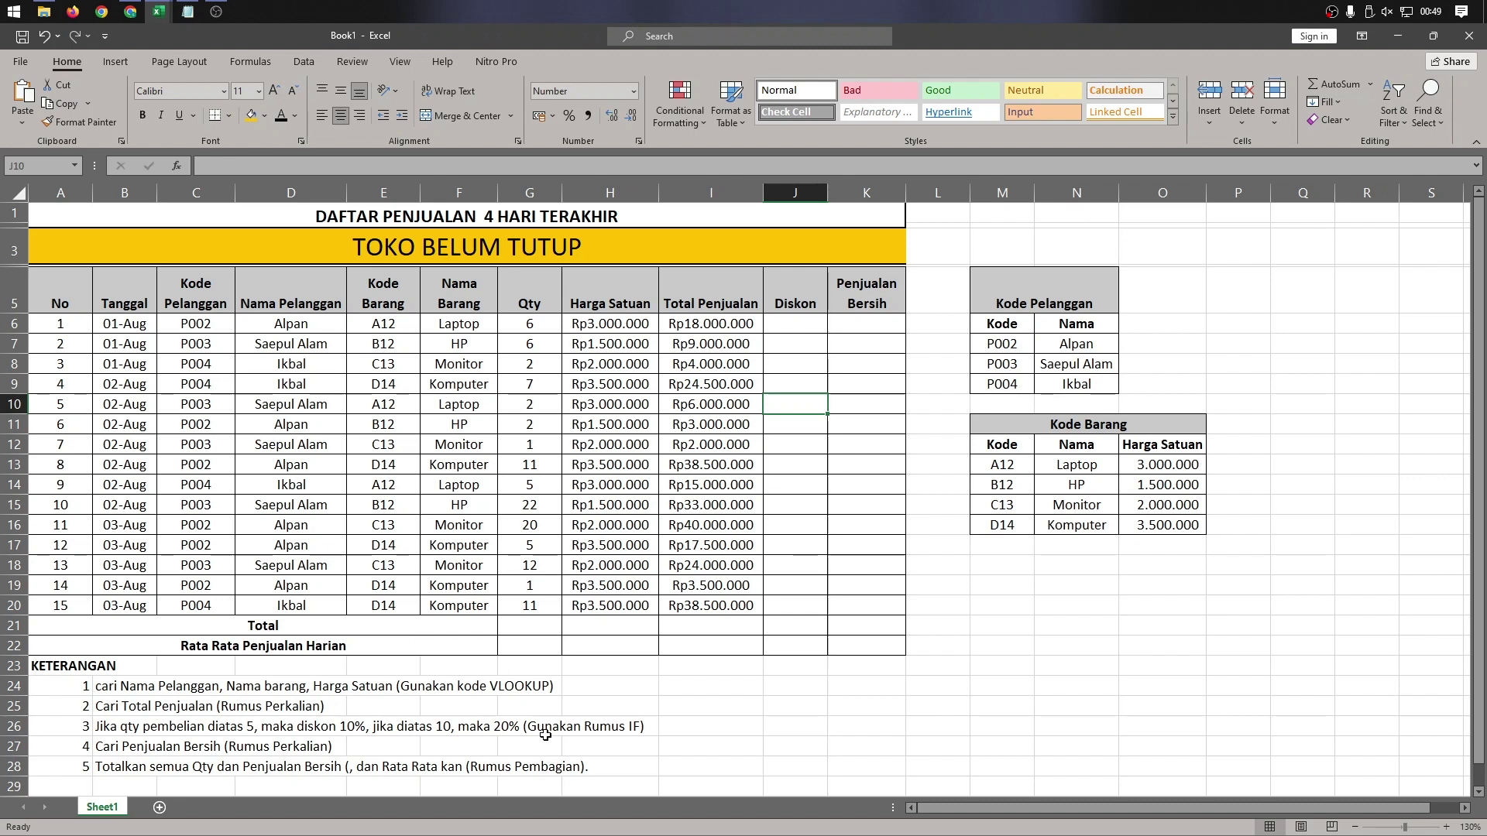
- Enter =IF(G6>10;20%;IF(G6>5;10%;0)) in J6 to calculate the first sale's discount from its quantity
left_click(792, 325)
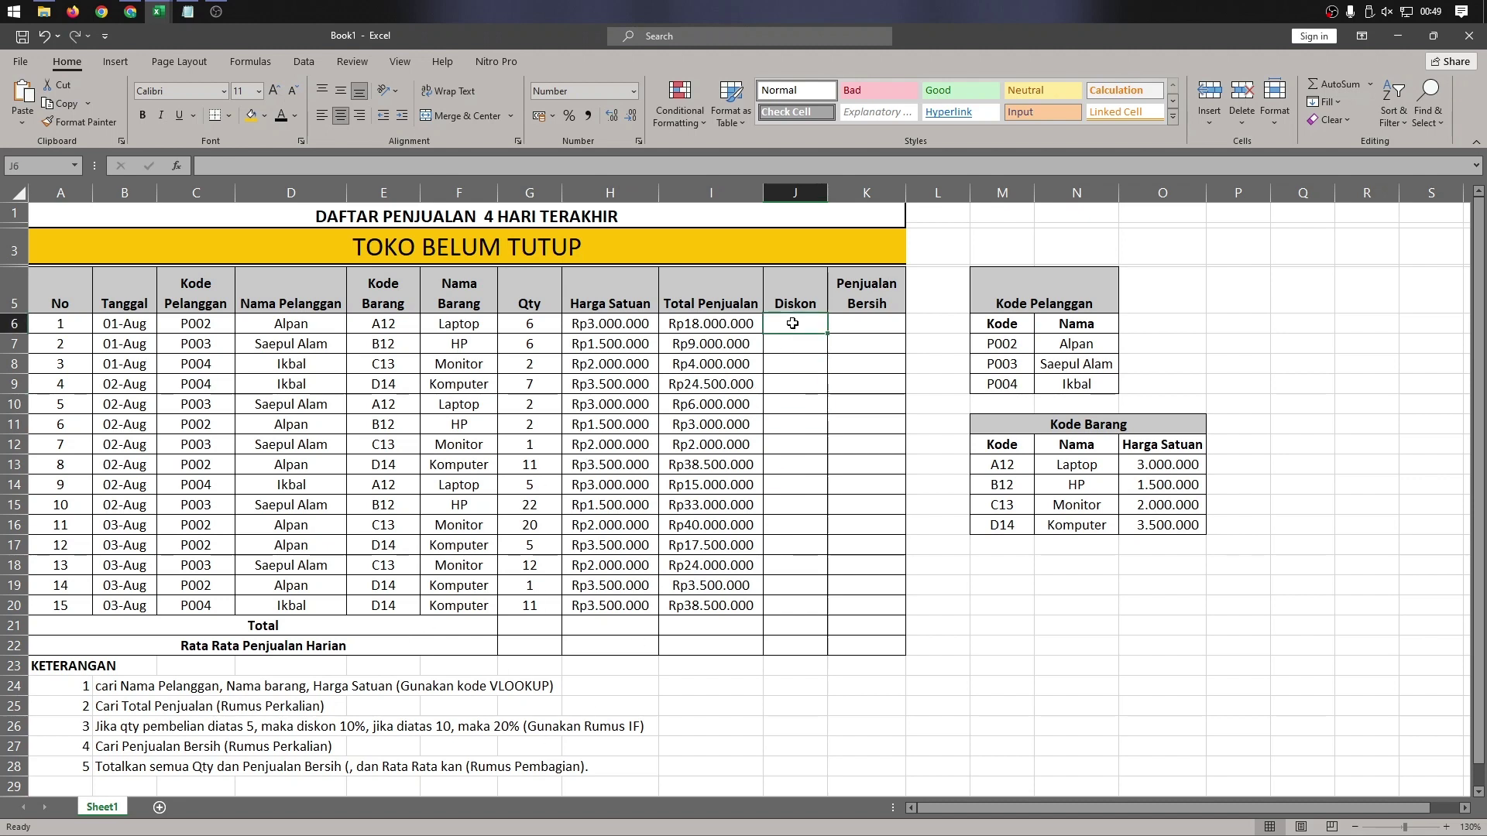
type("=")
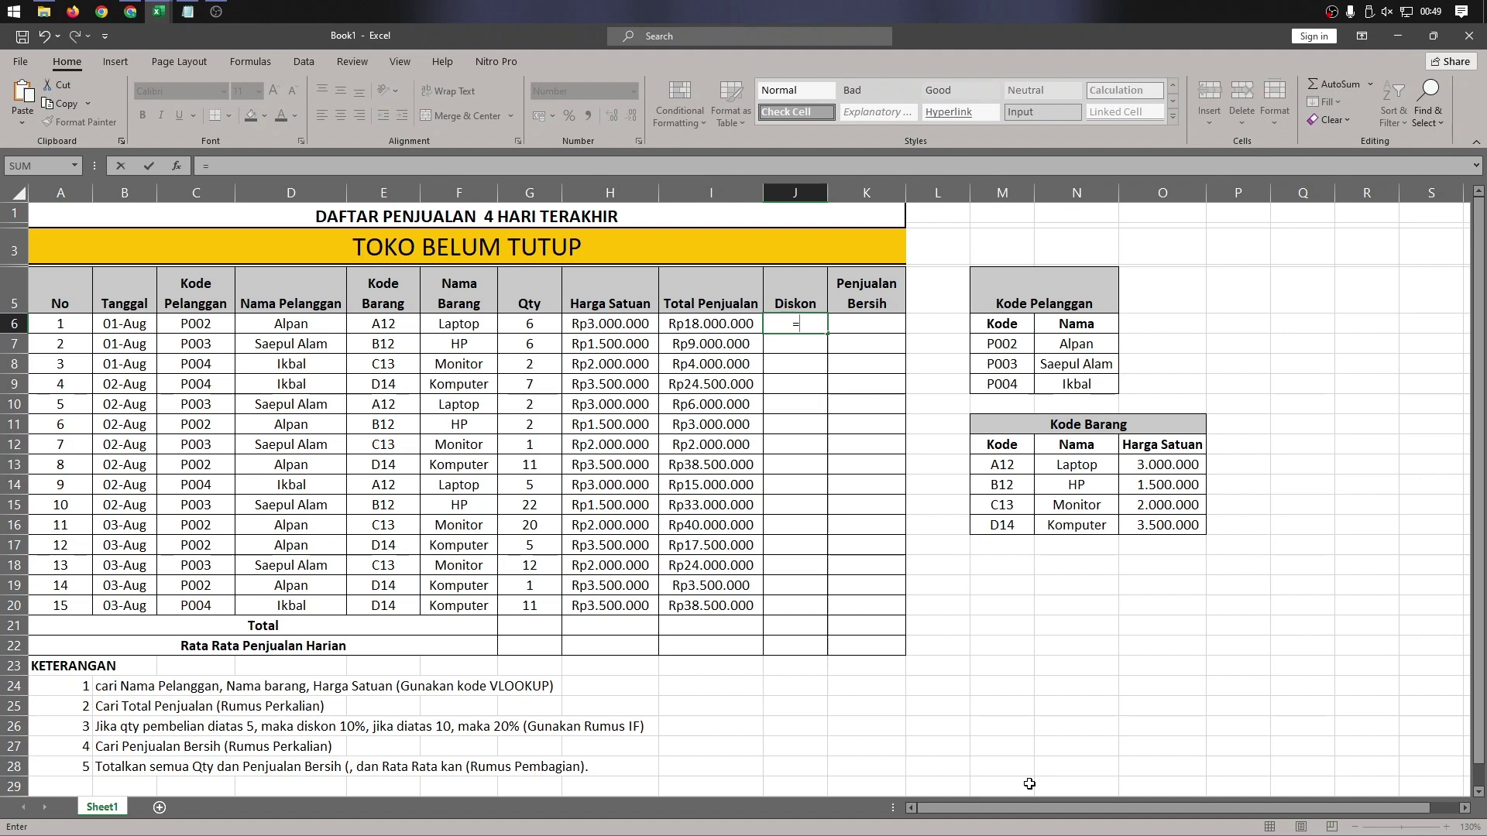
type("if")
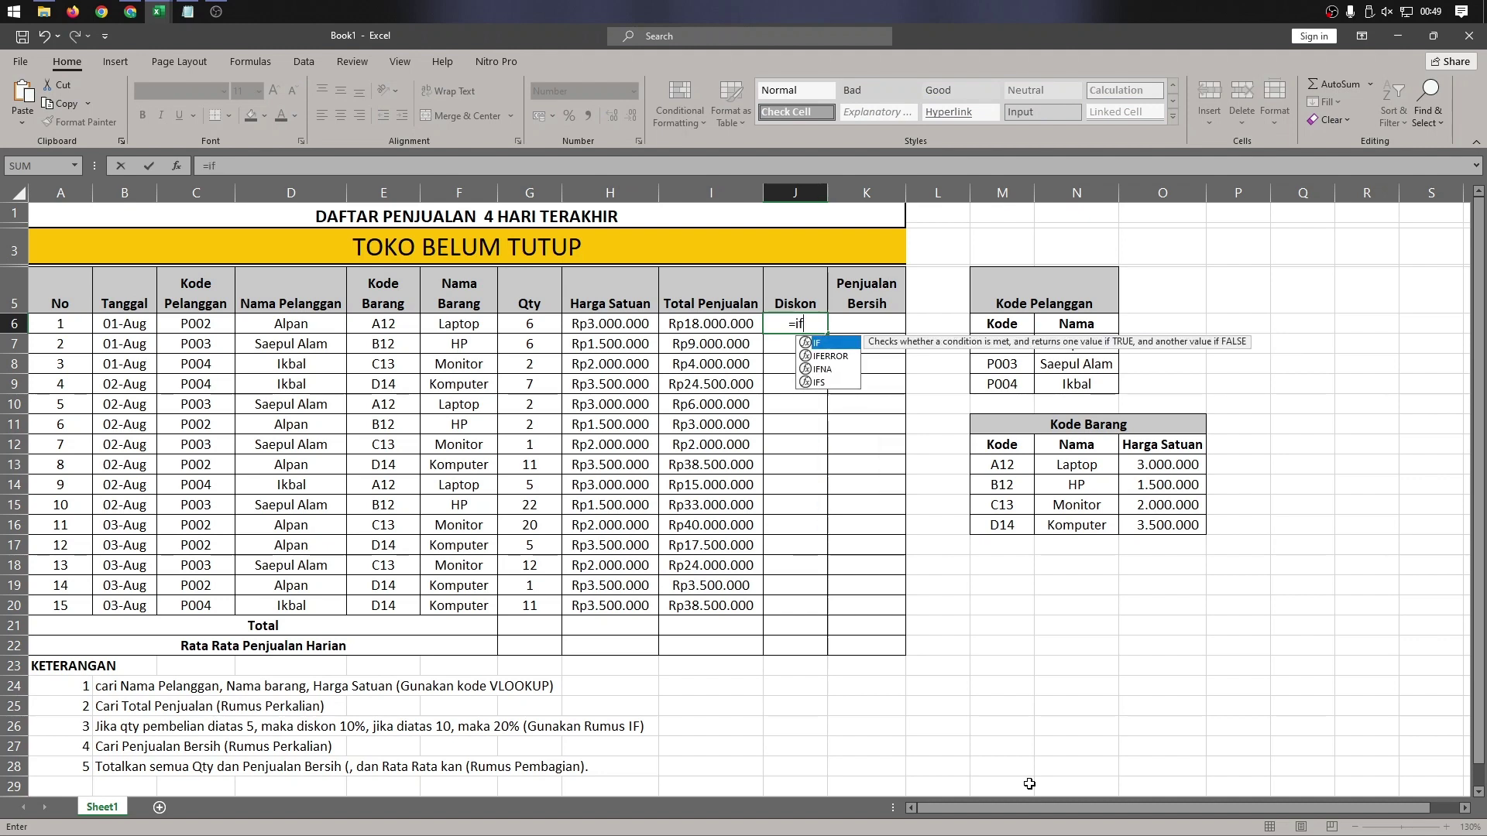
type("(")
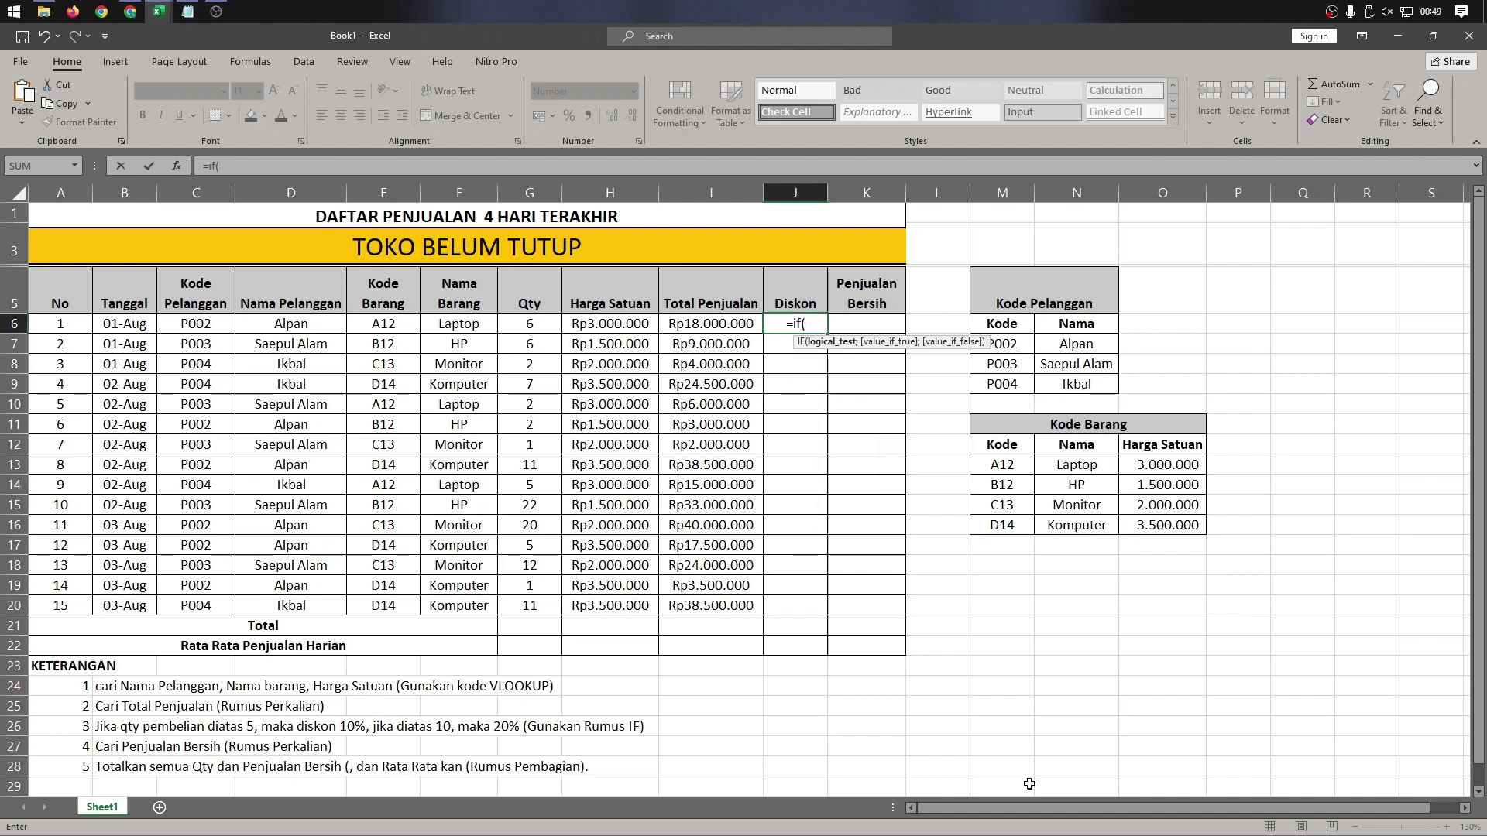
left_click(539, 325)
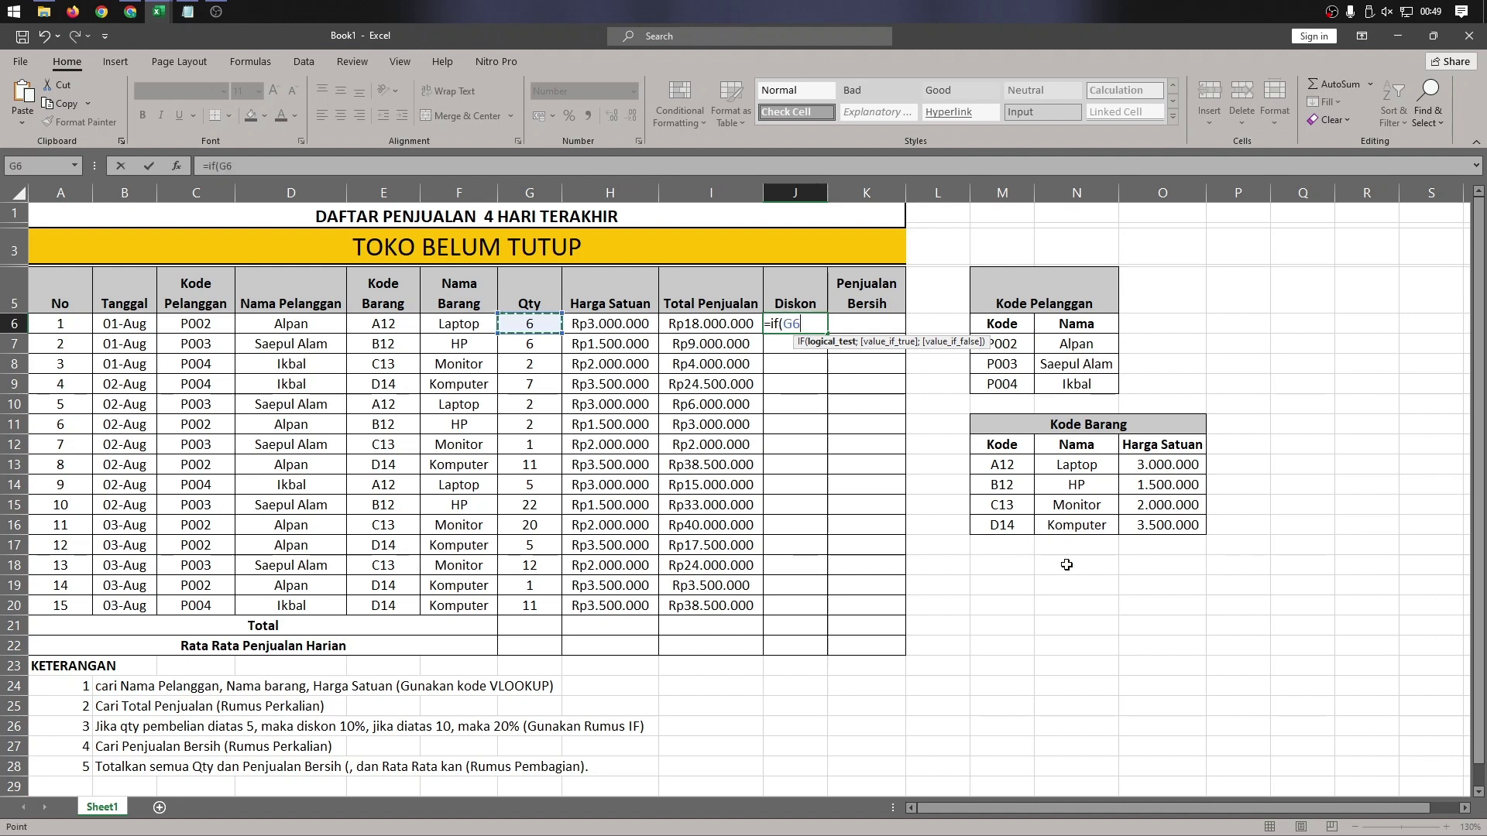
type(">10")
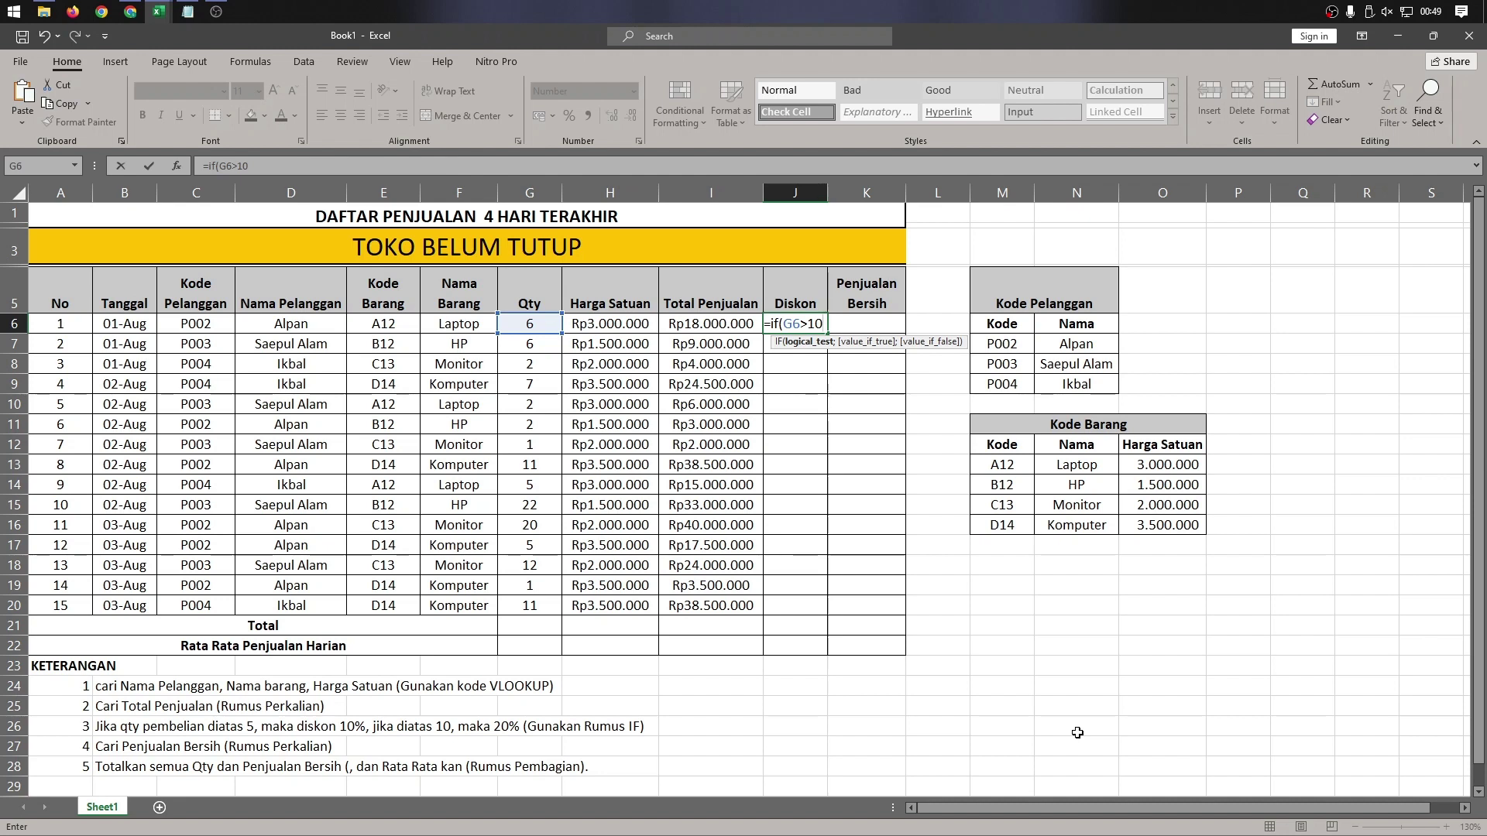
type(";")
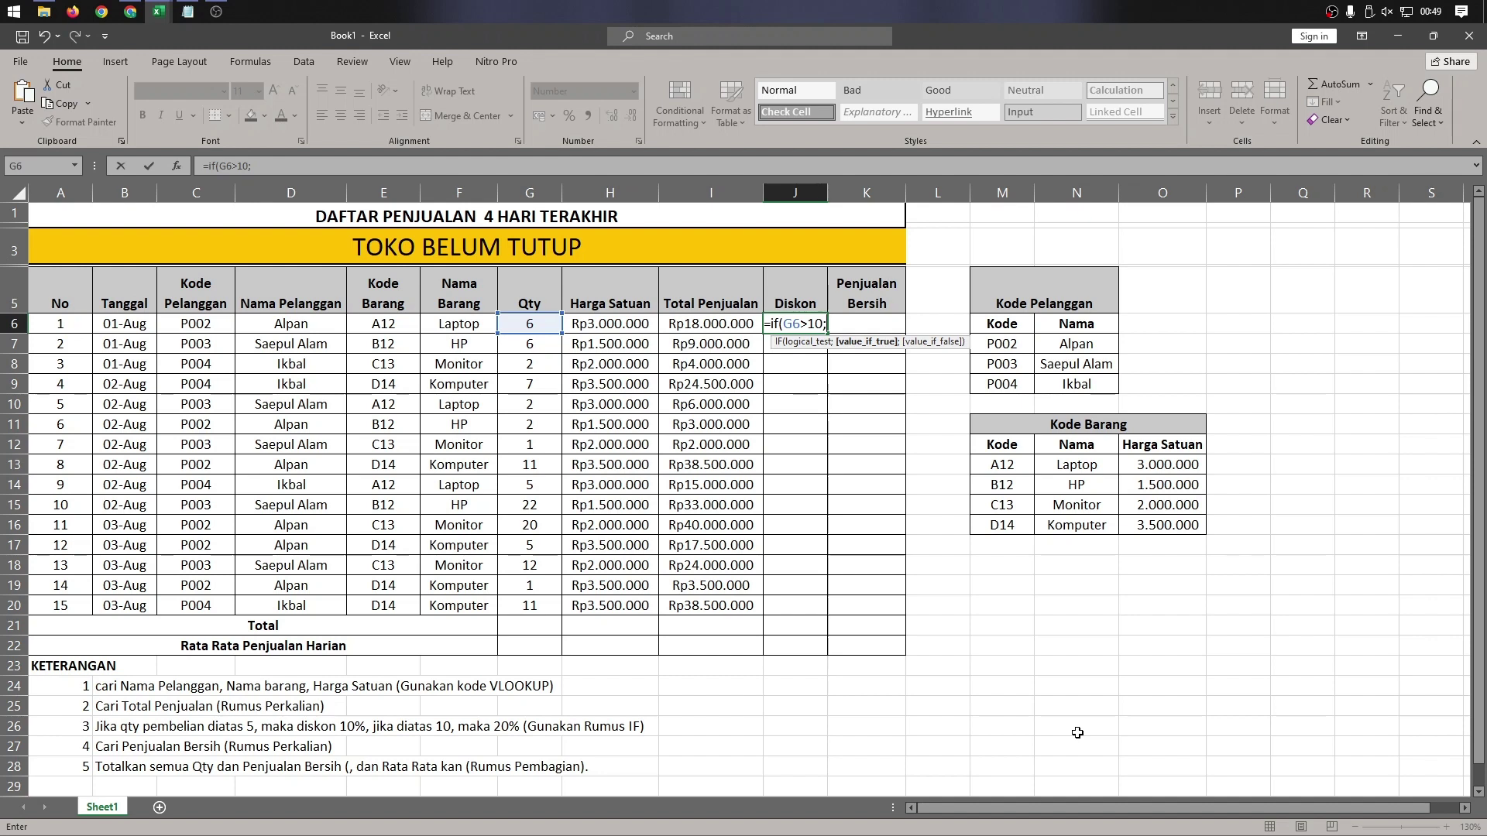
type("20")
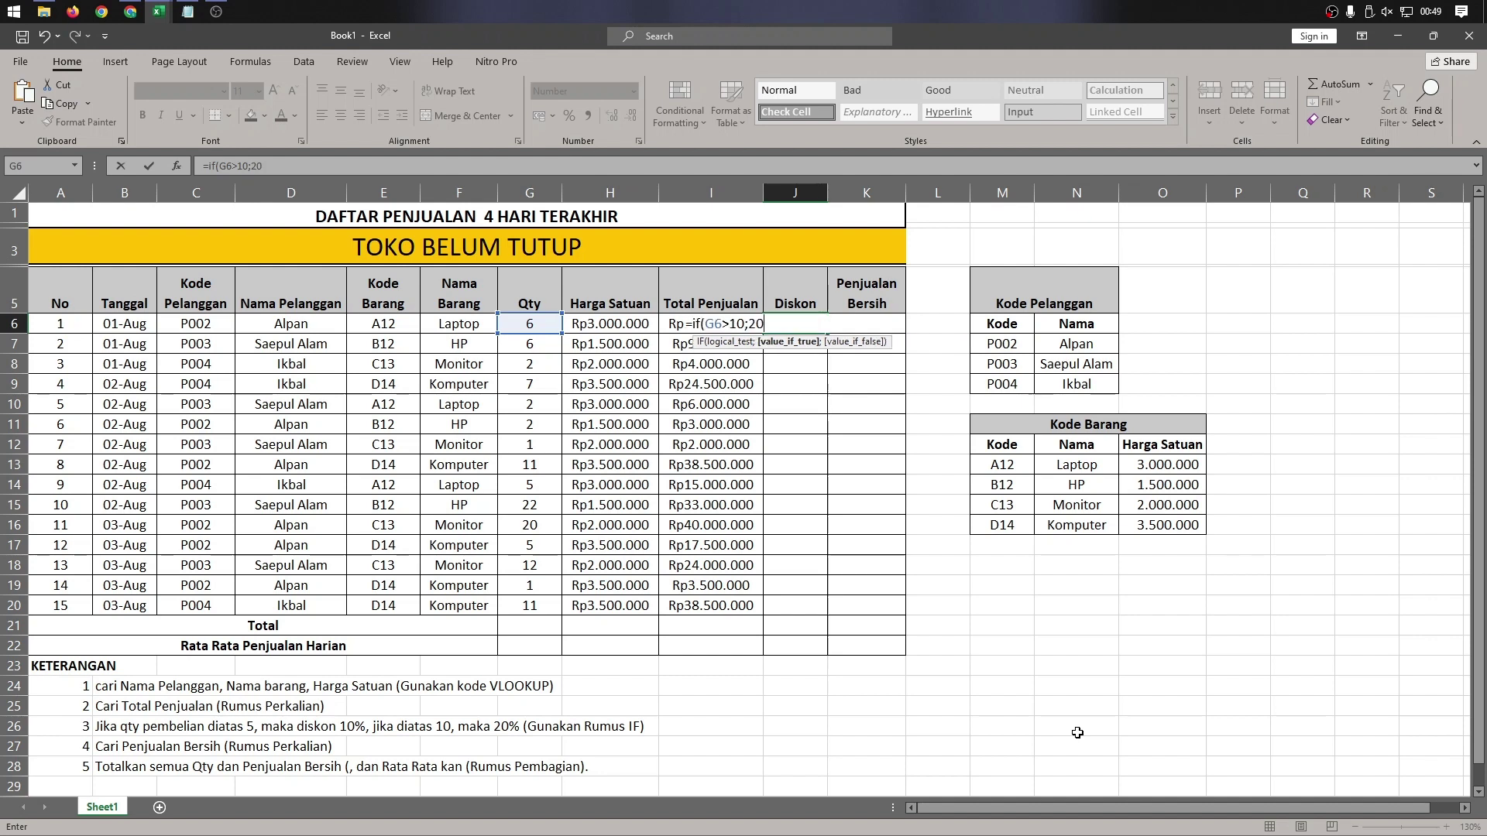
type("%;if")
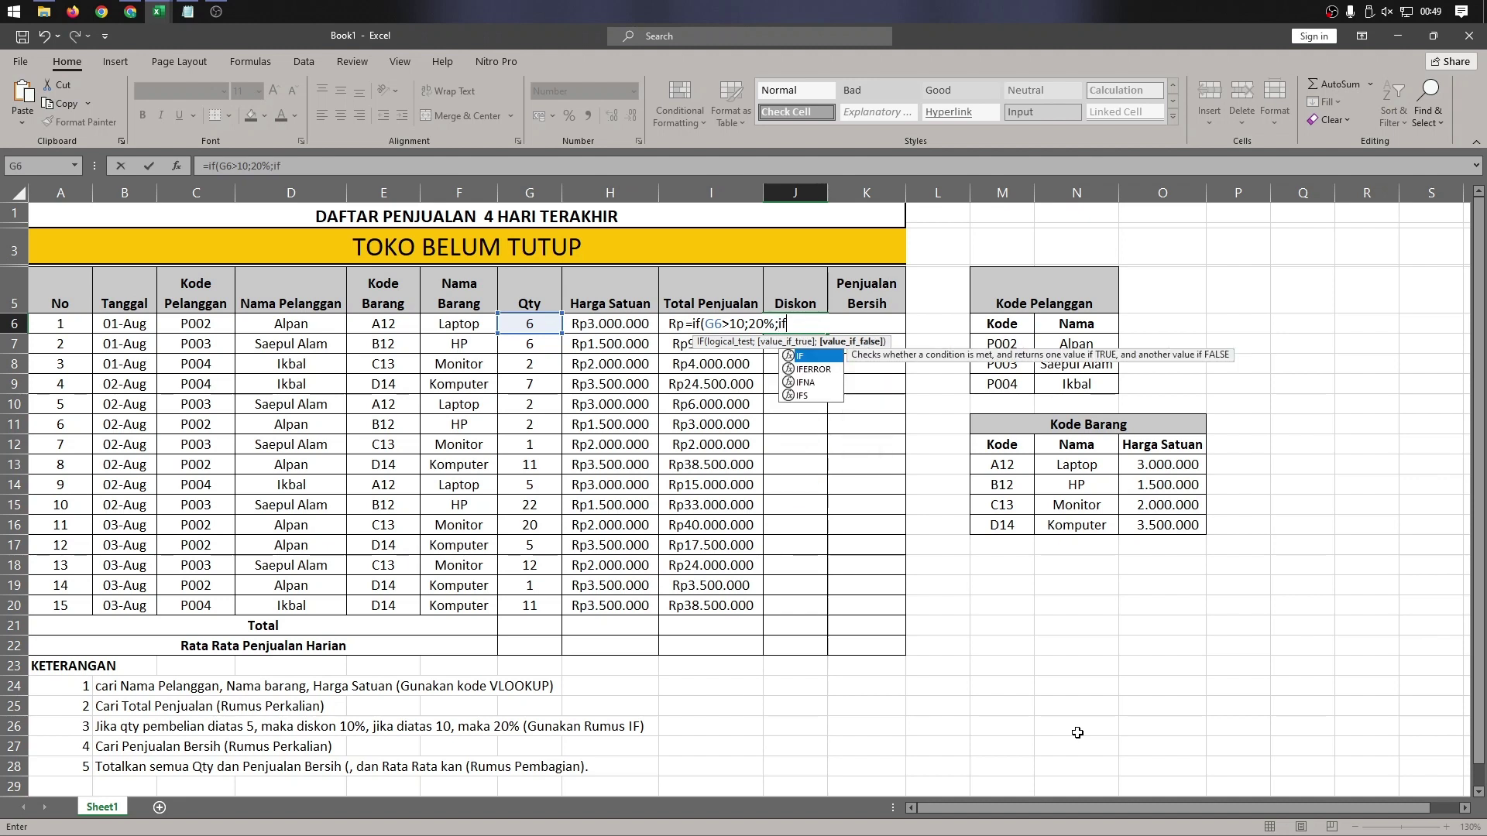
type("(")
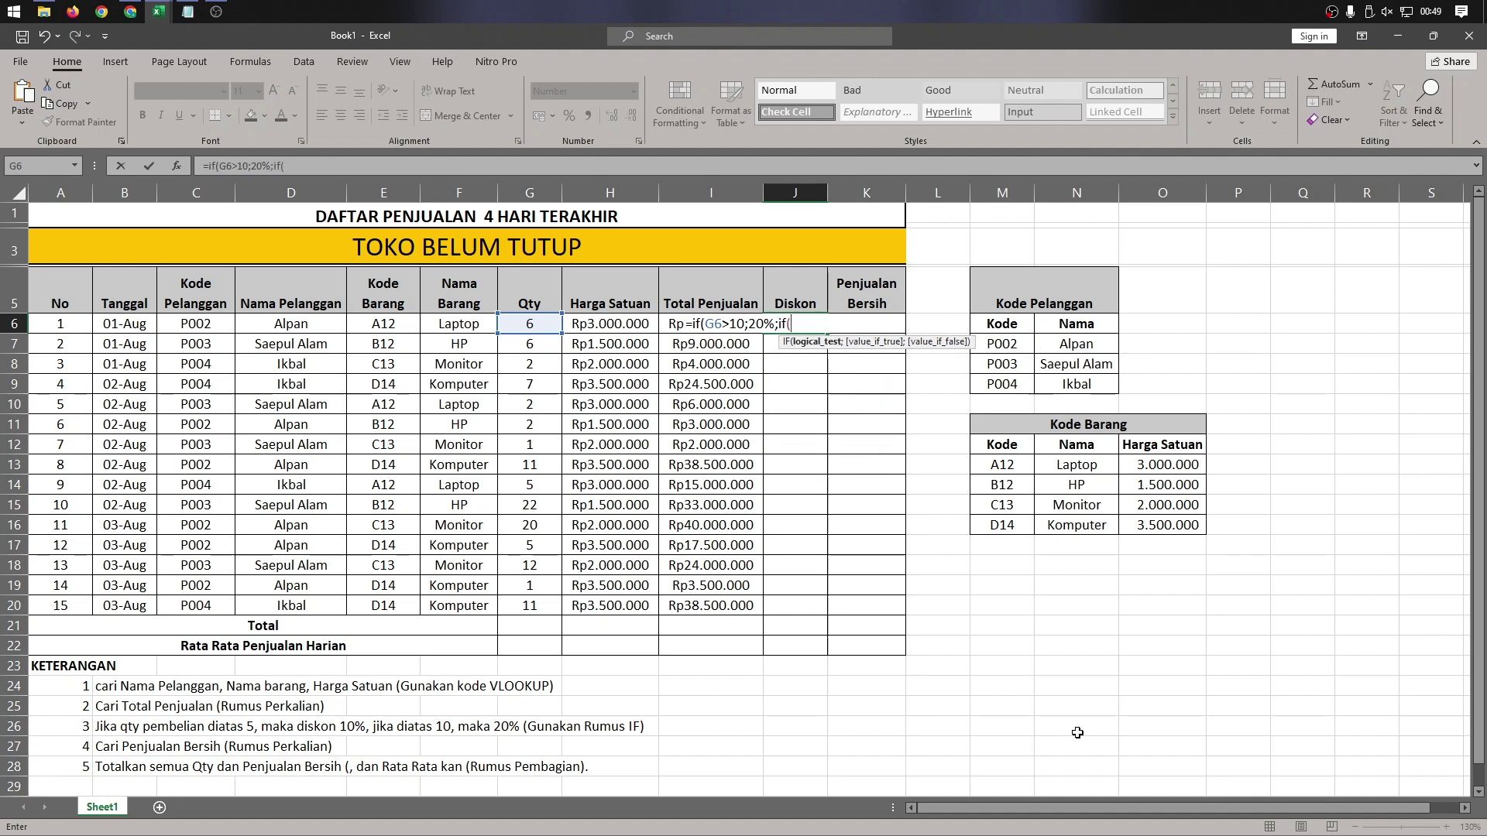
left_click(529, 324)
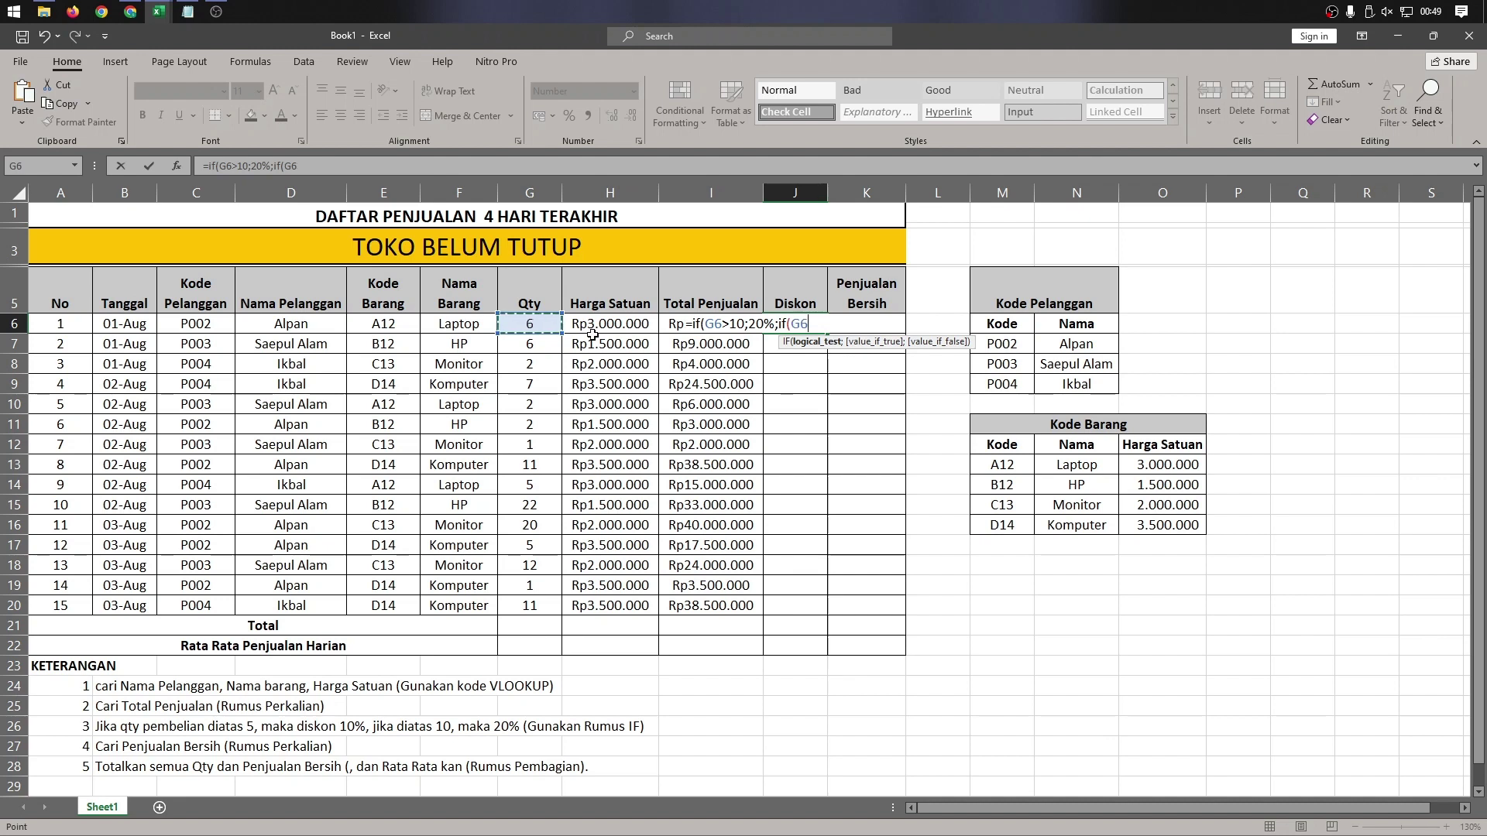
type(">5;")
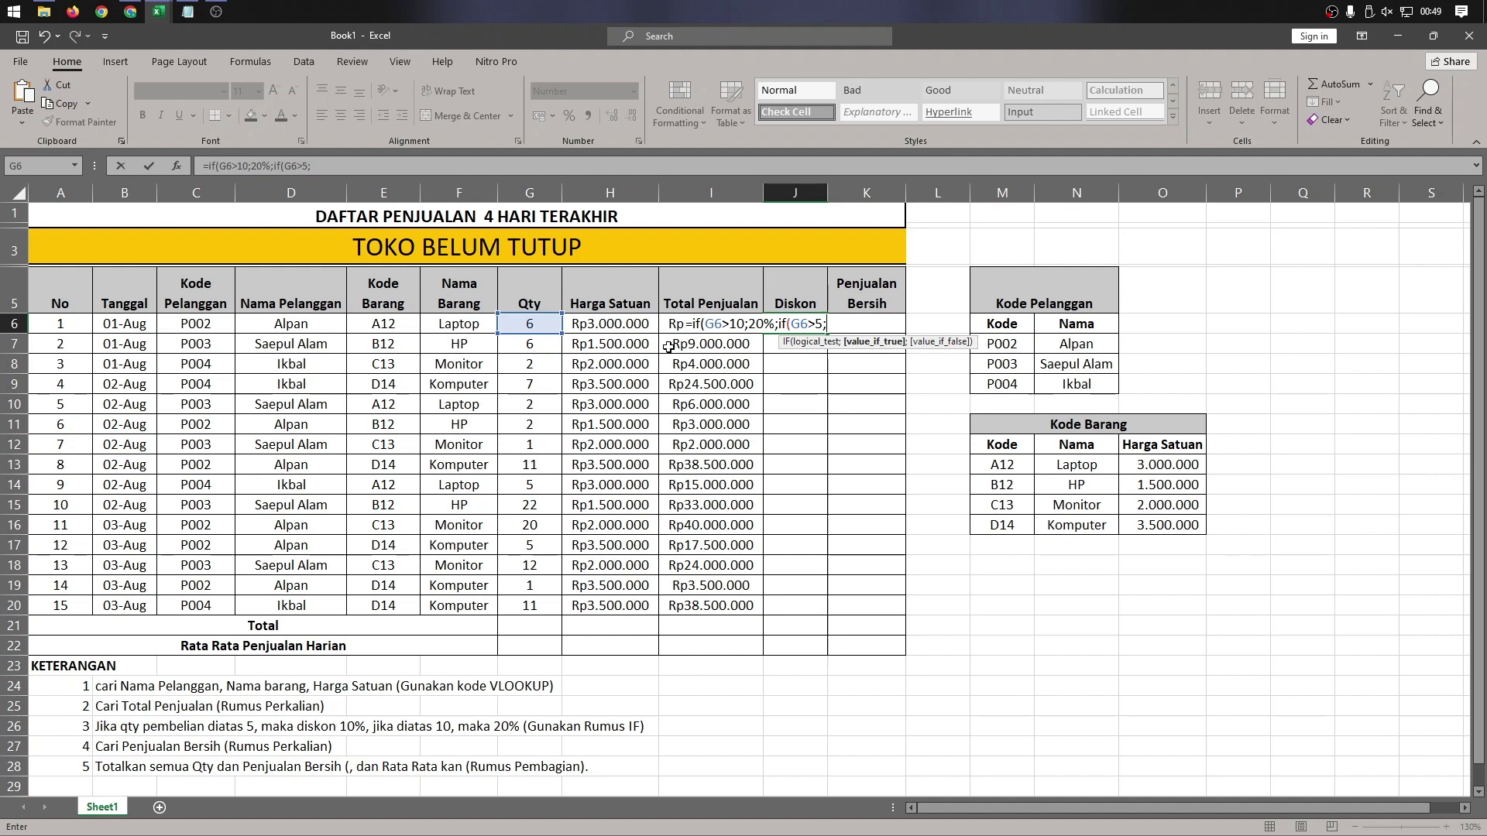
type("10%;0")
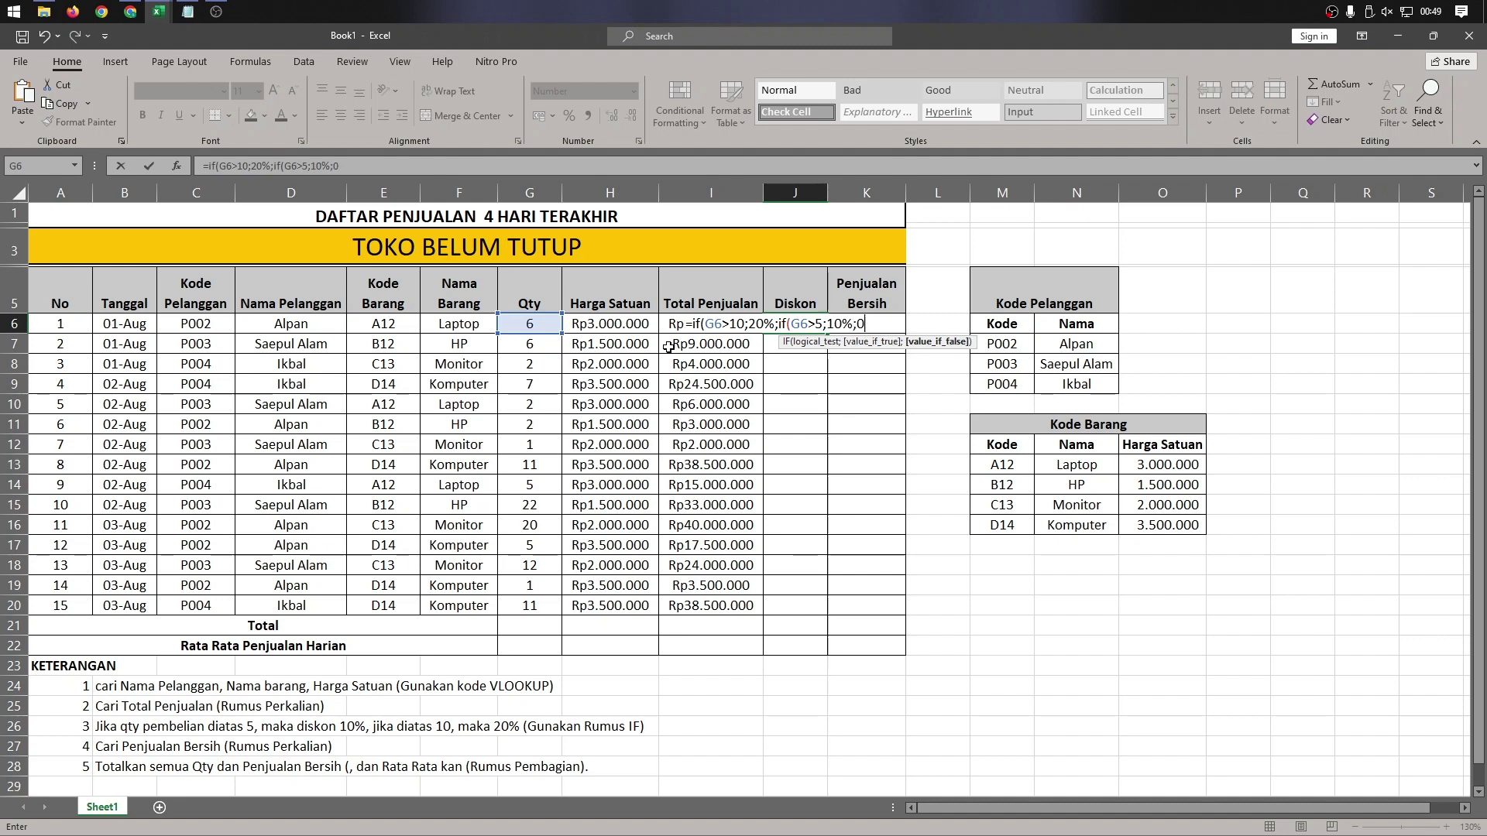
type(")")
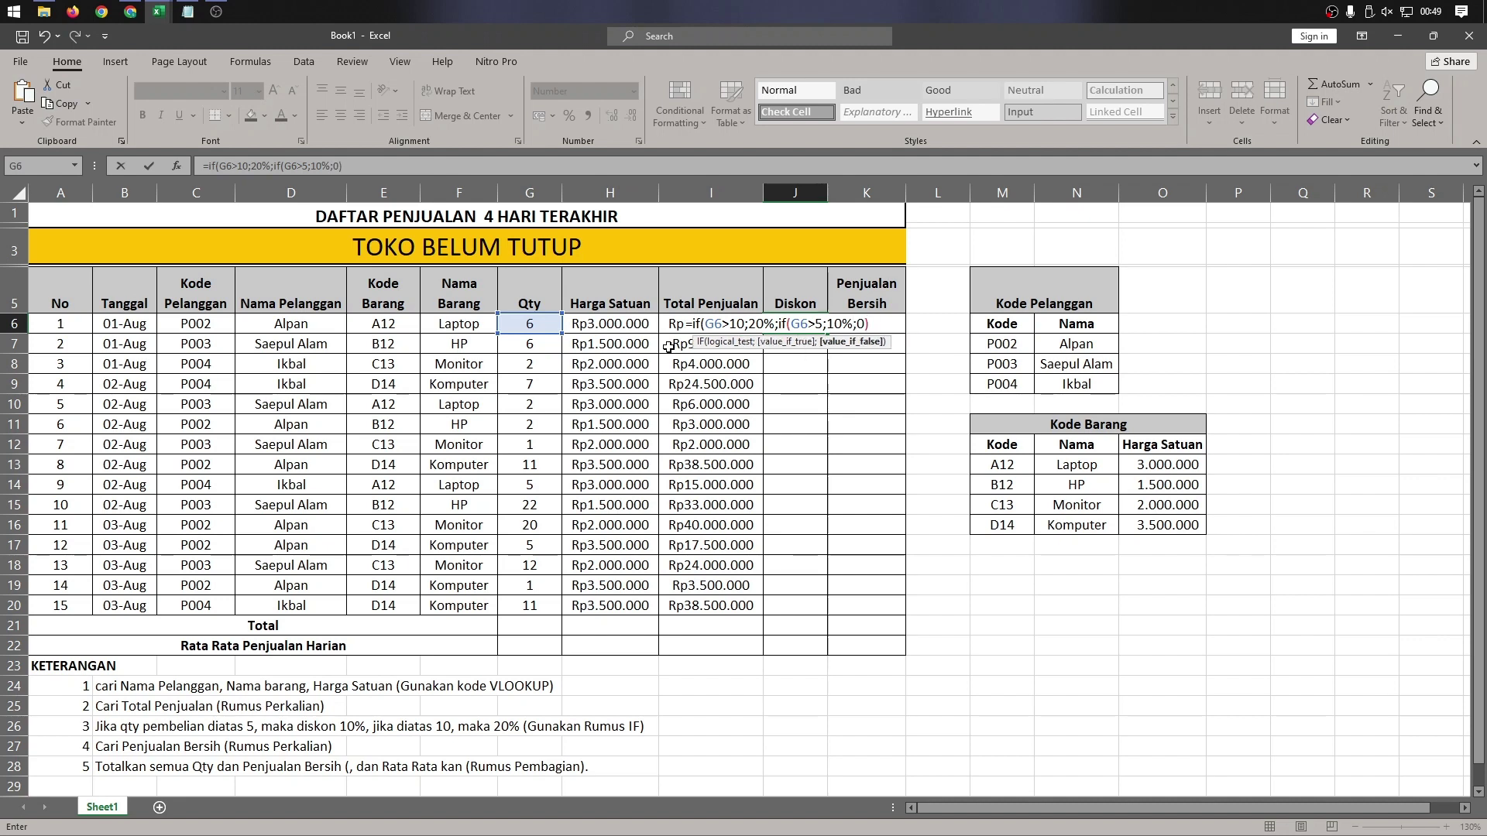
key("Return")
key("Return")
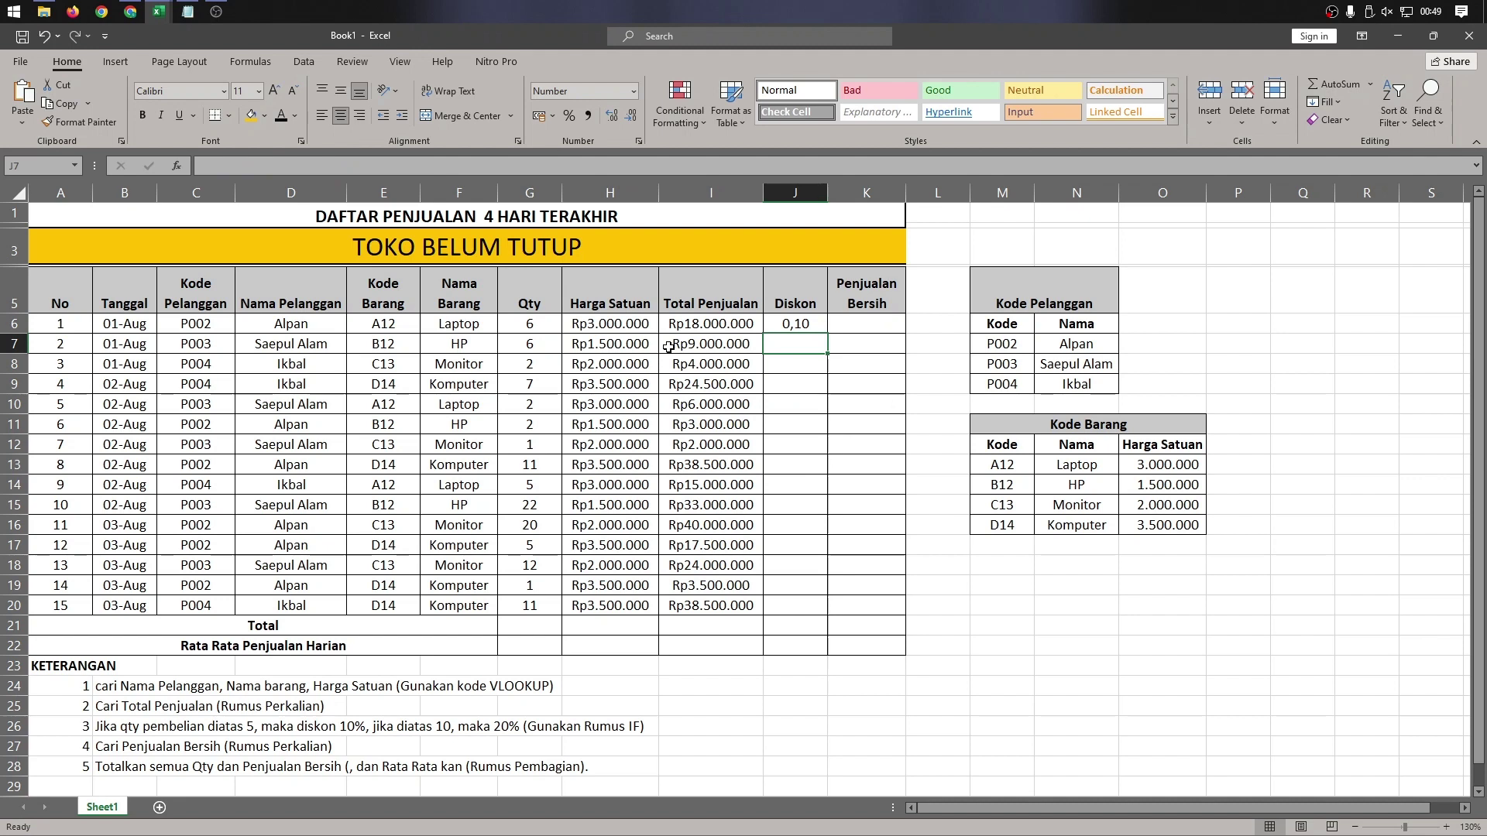
- Format the discount in J6 as Percentage with 0 decimal places and fill it down through J20
left_click(816, 325)
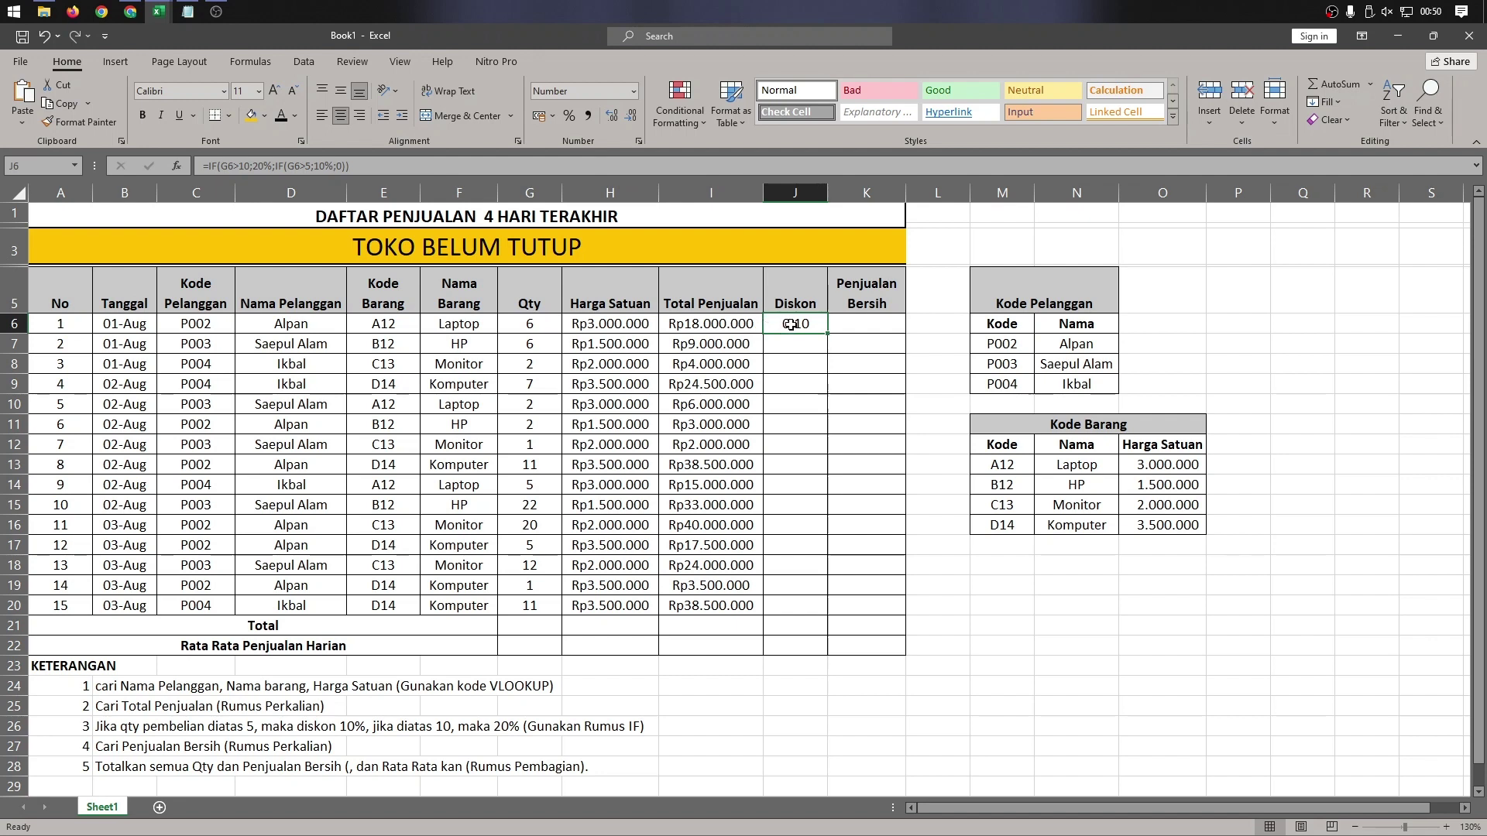
left_click(638, 141)
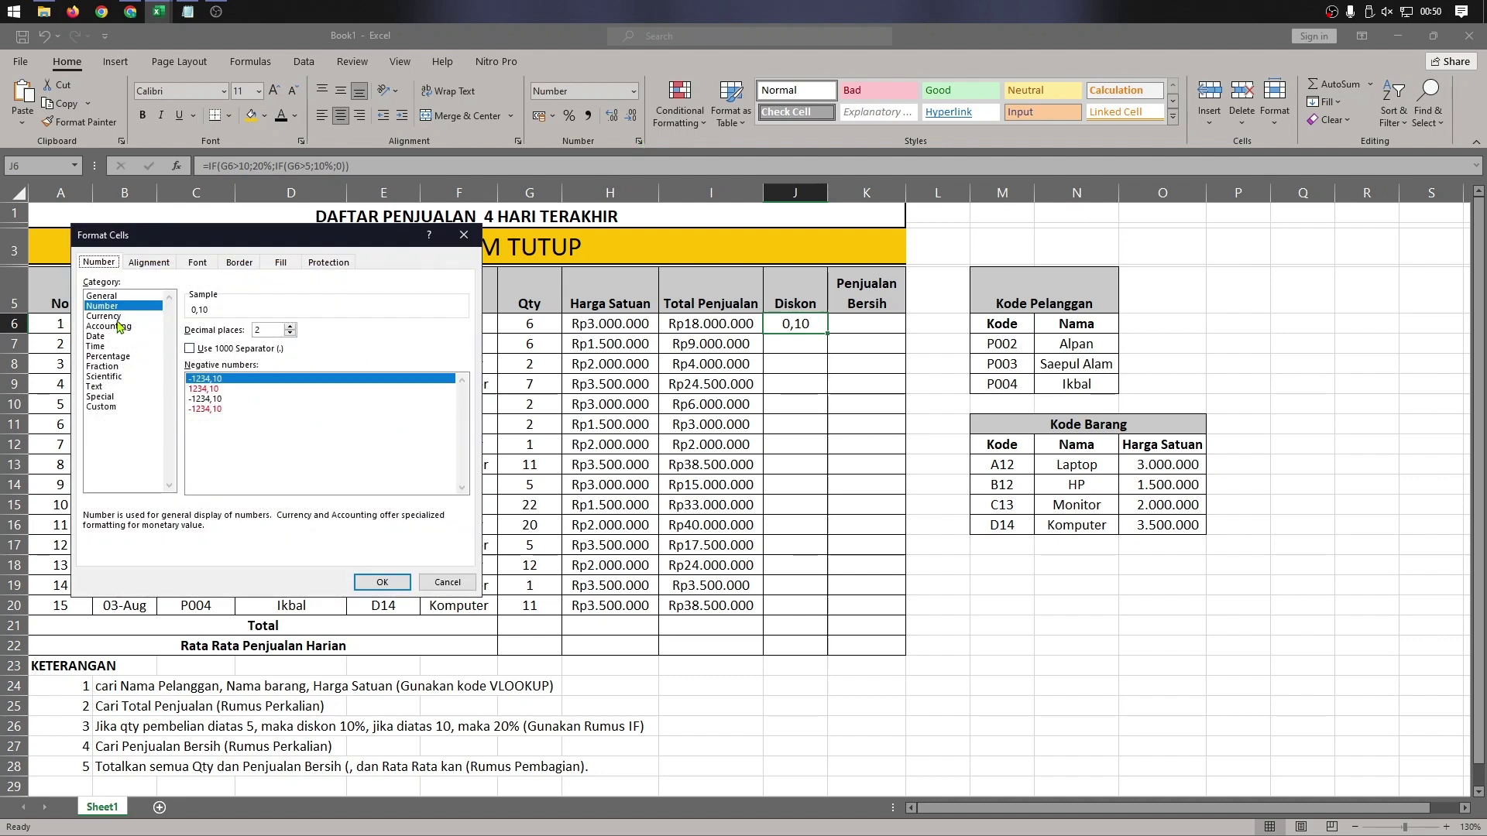
left_click(116, 356)
left_click(289, 333)
left_click(290, 333)
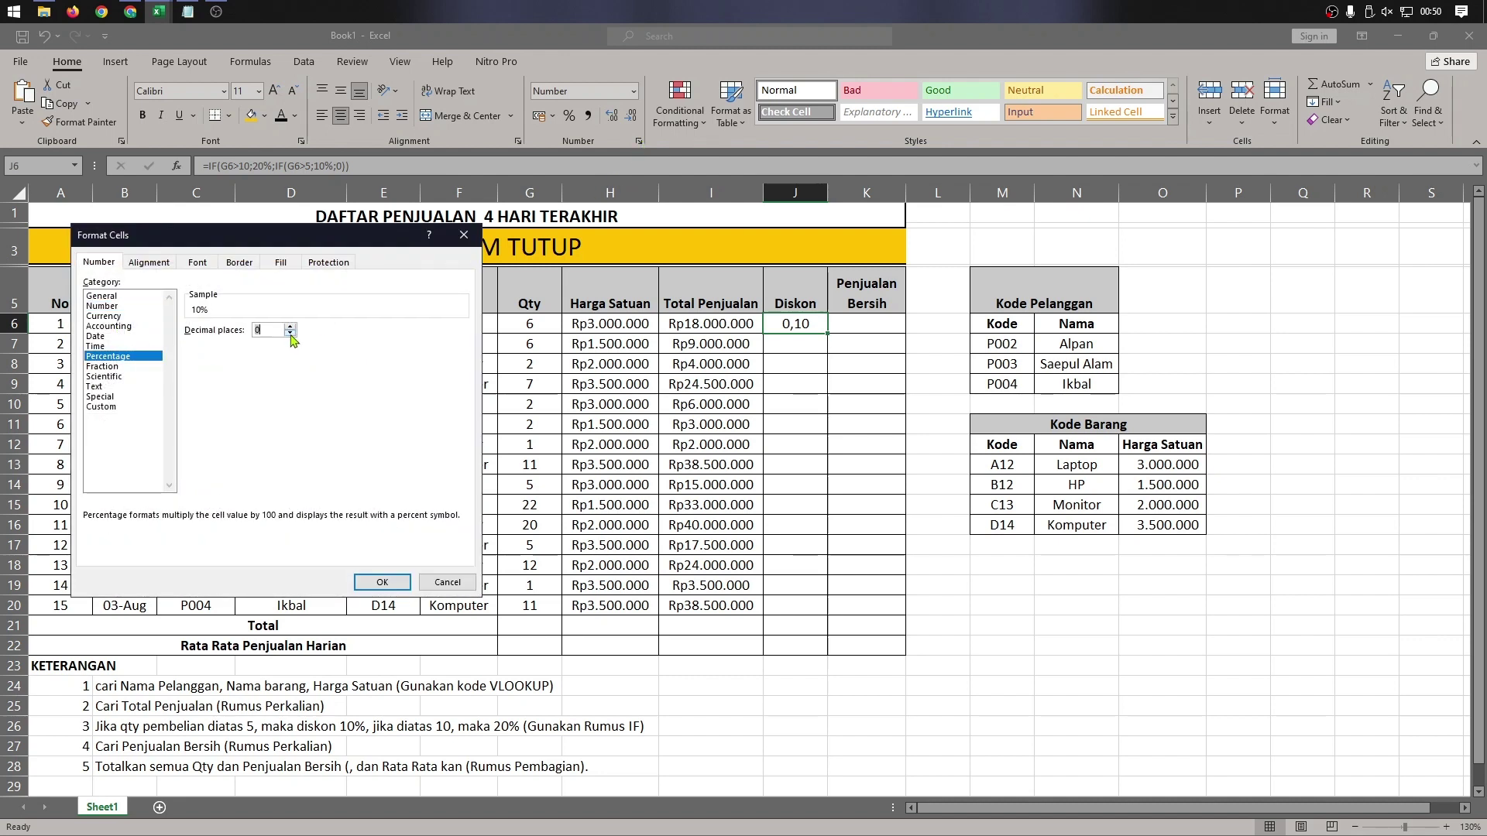
left_click(383, 582)
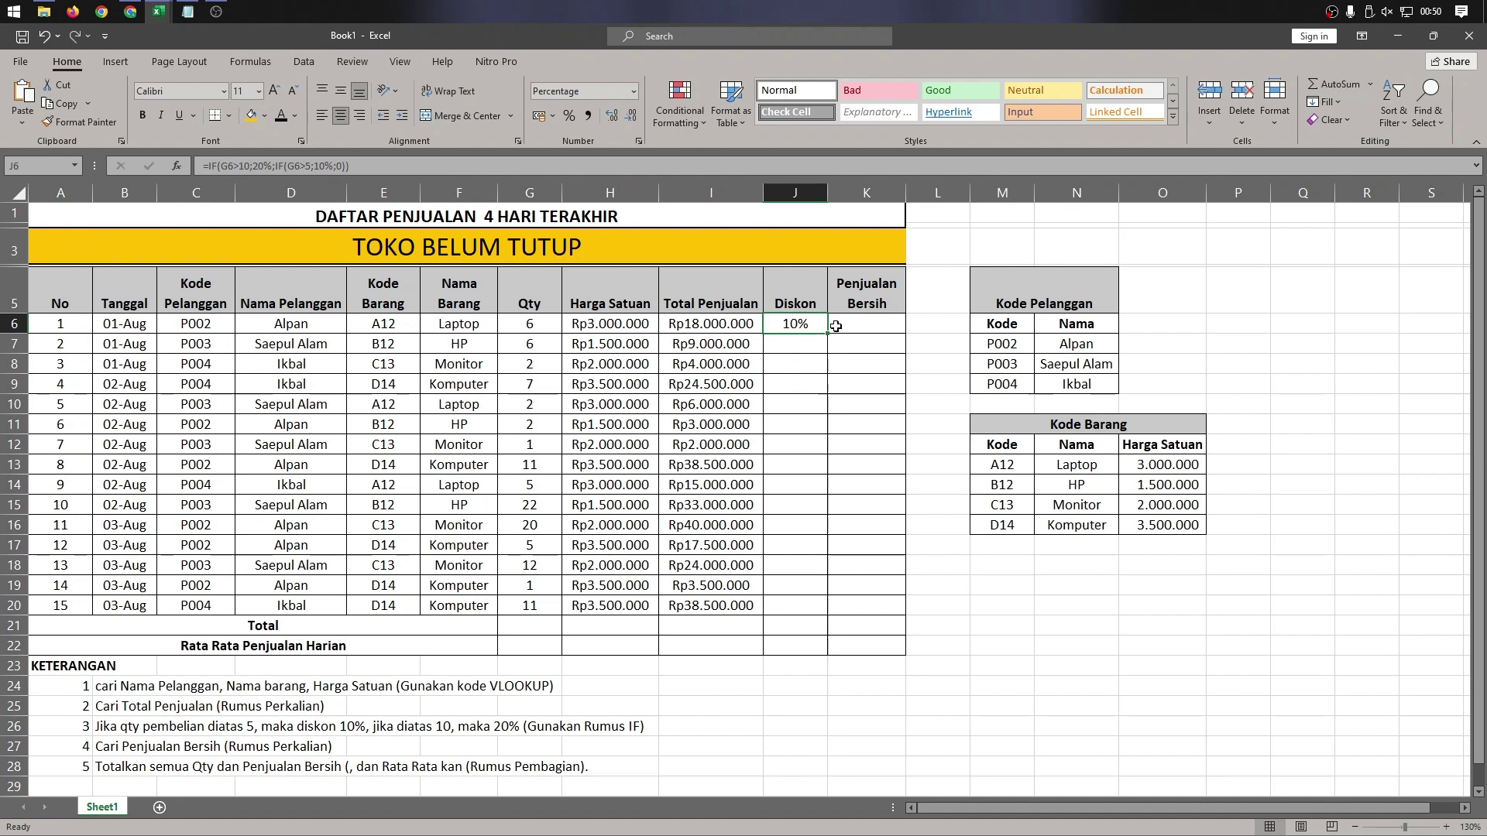
left_click_drag(827, 333, 849, 616)
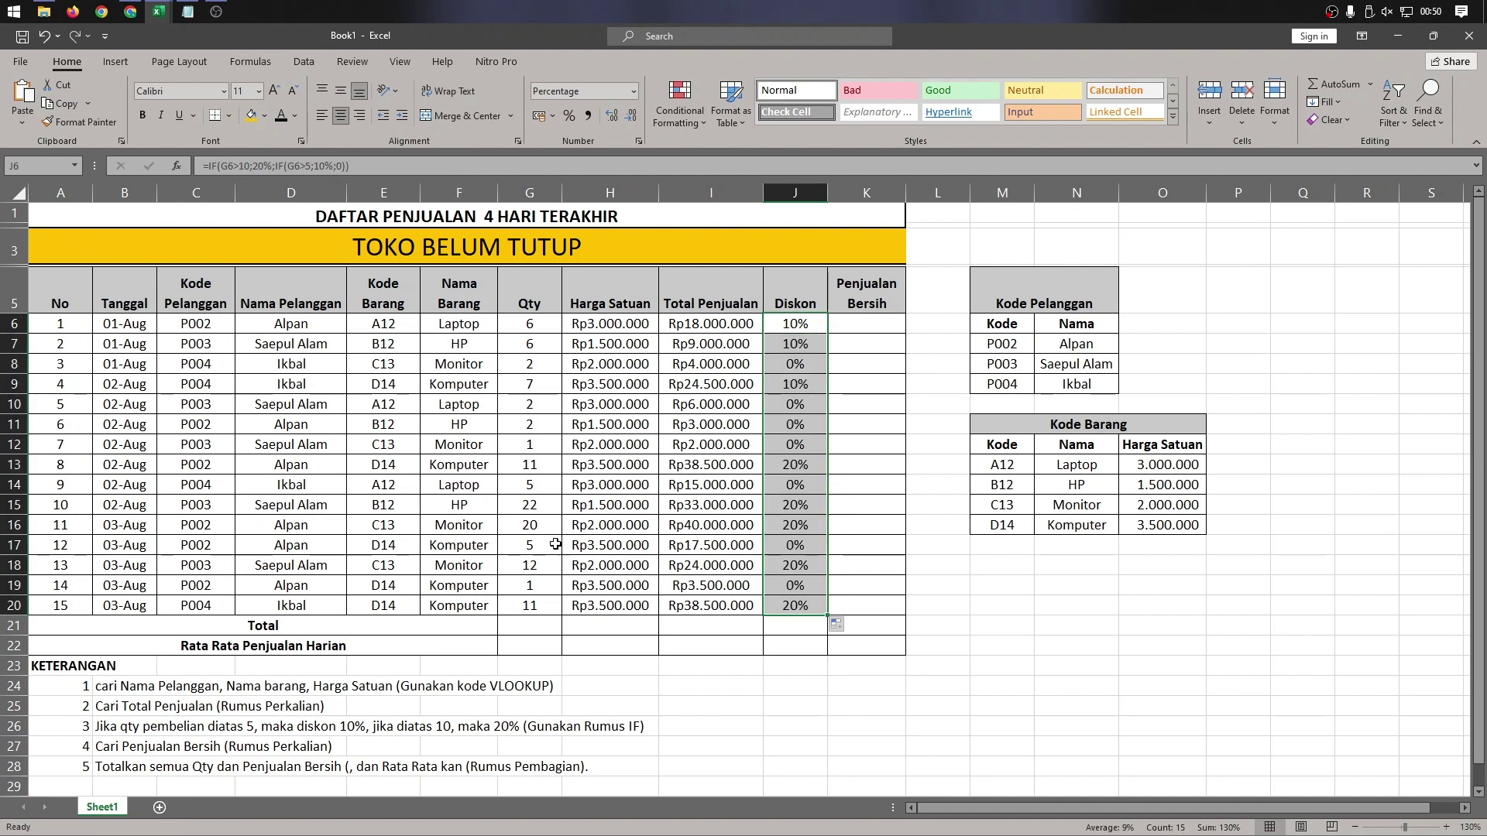
- Check the quantities and discounts in rows 19 and 20 against the discount rule in the notes
left_click(528, 607)
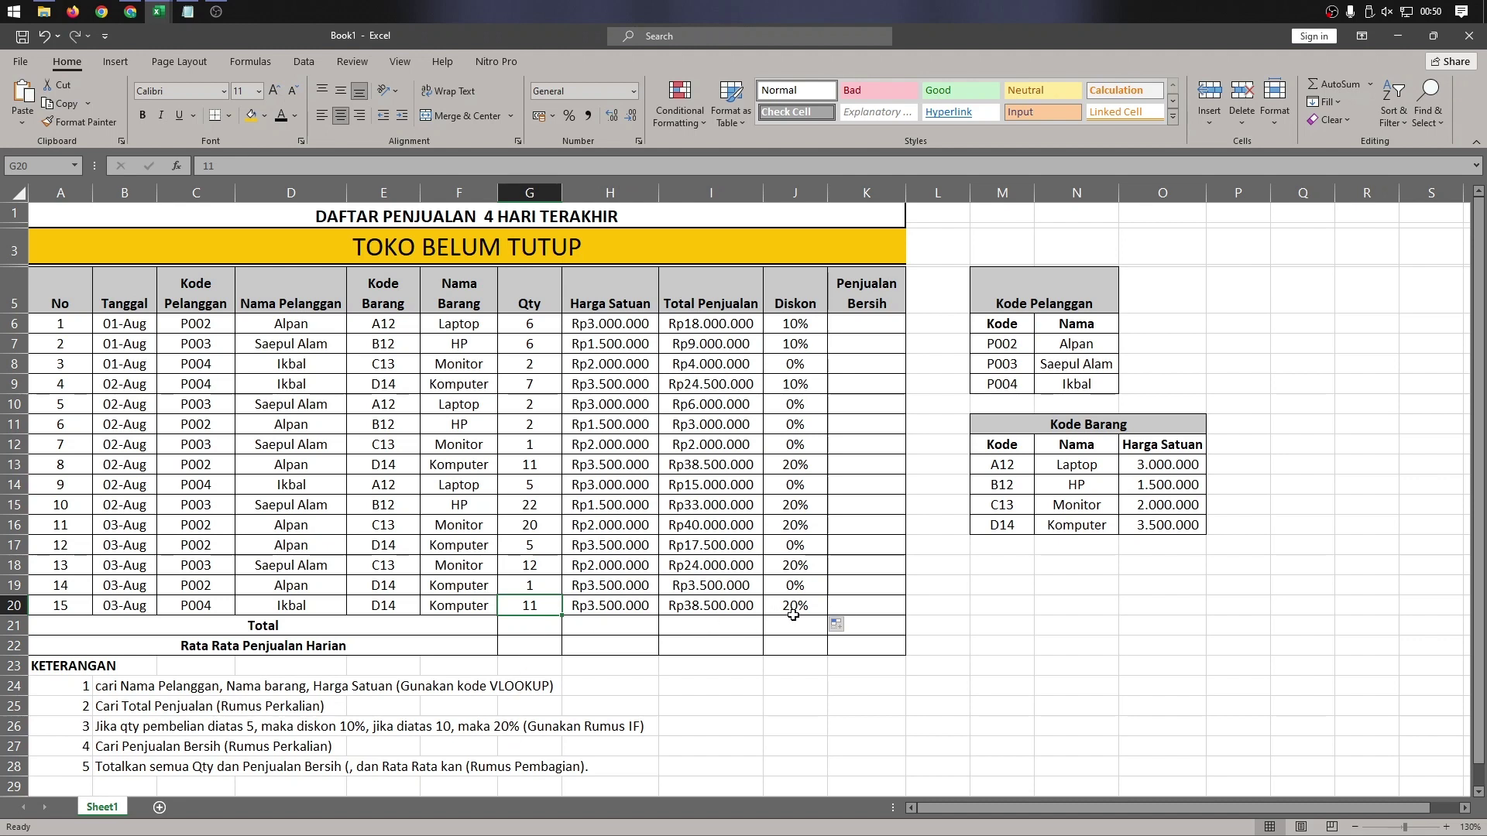
left_click(545, 586)
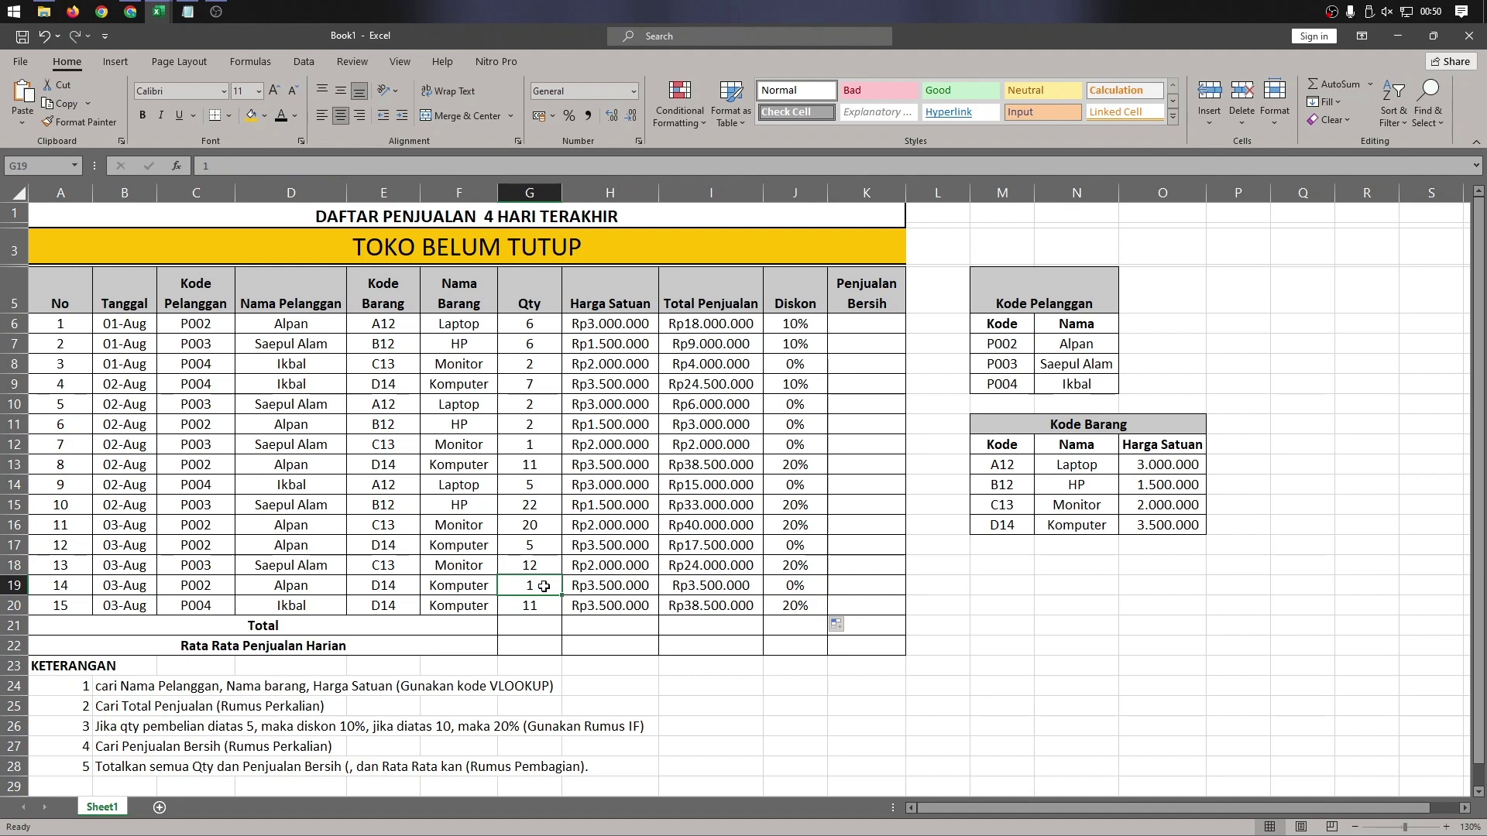
left_click(805, 587)
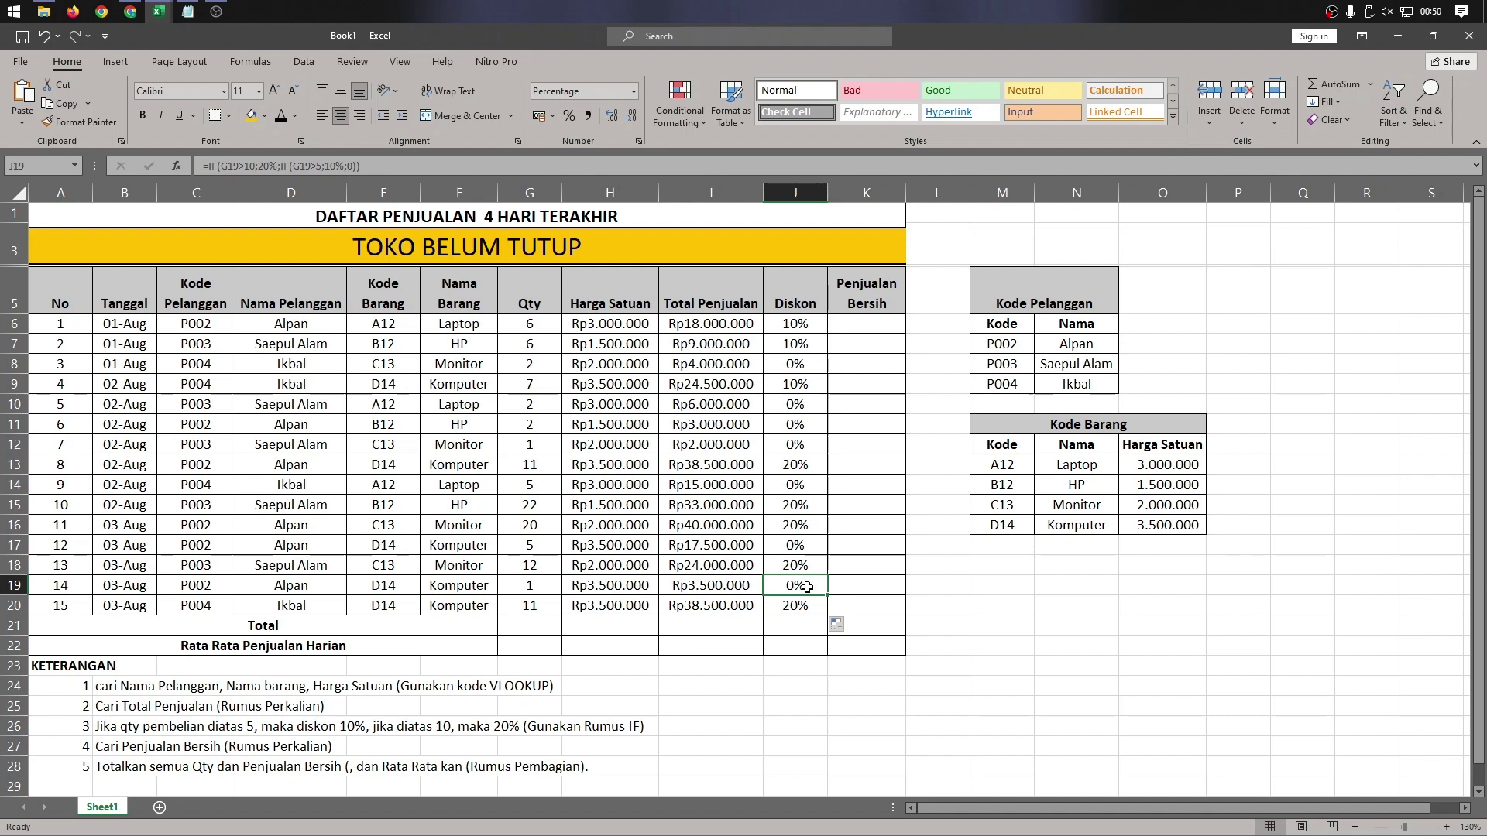
left_click_drag(96, 726, 500, 727)
left_click(784, 679)
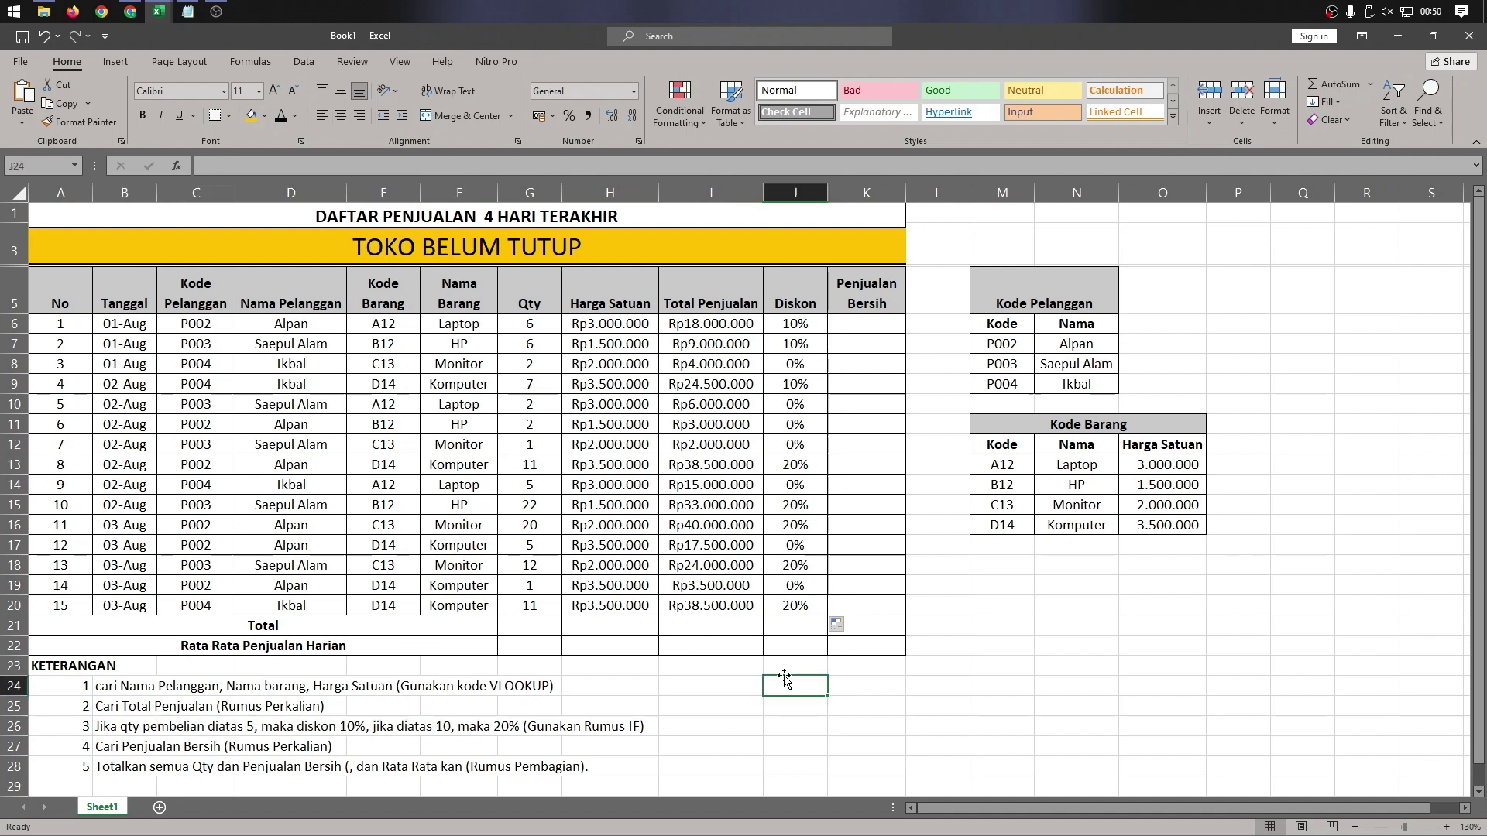
- Enter =I6-(I6*J6) in K6 to subtract the discount amount from the first sales total
left_click(872, 326)
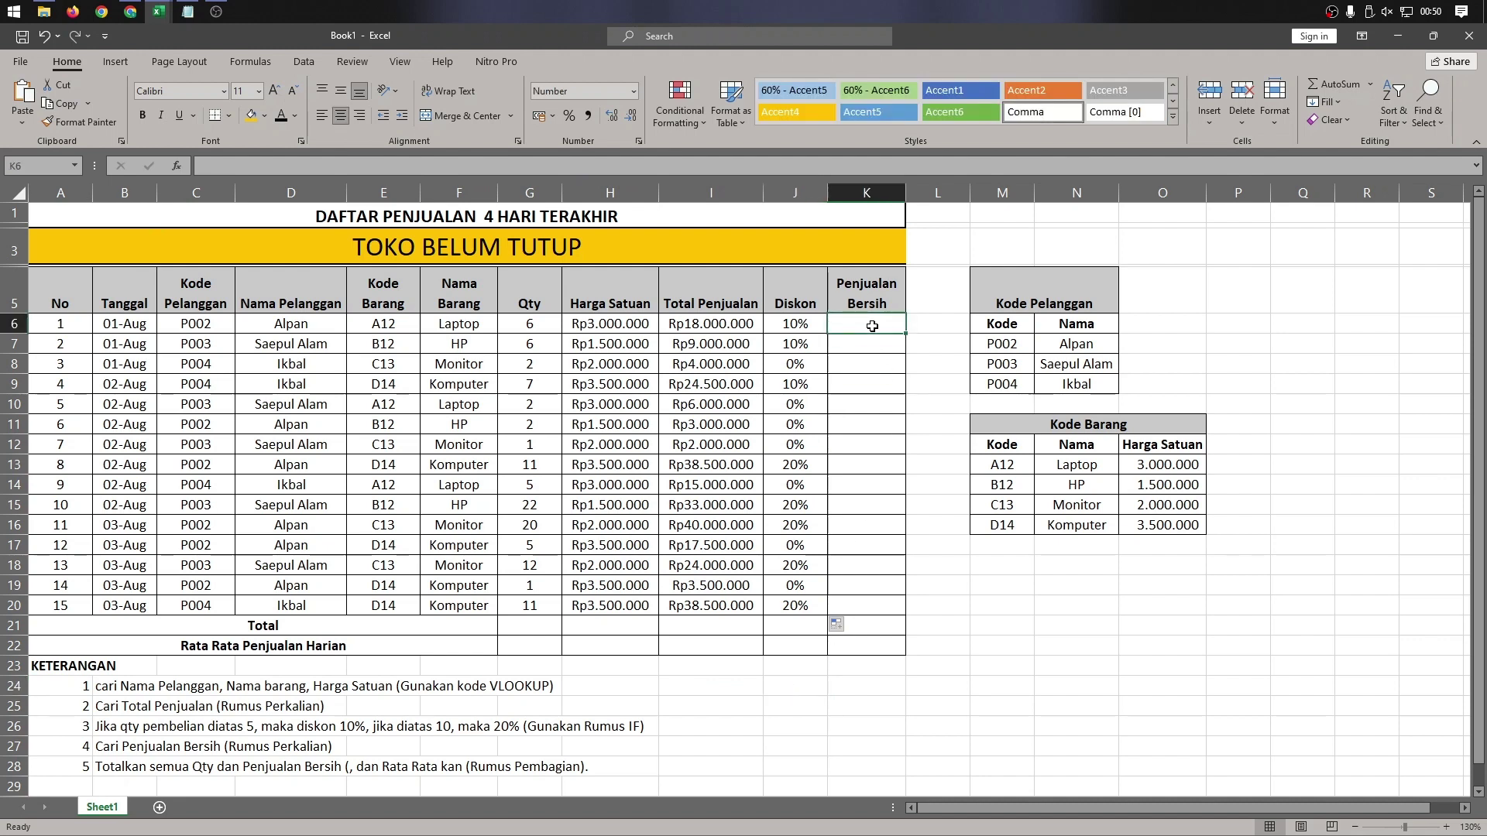
type("=")
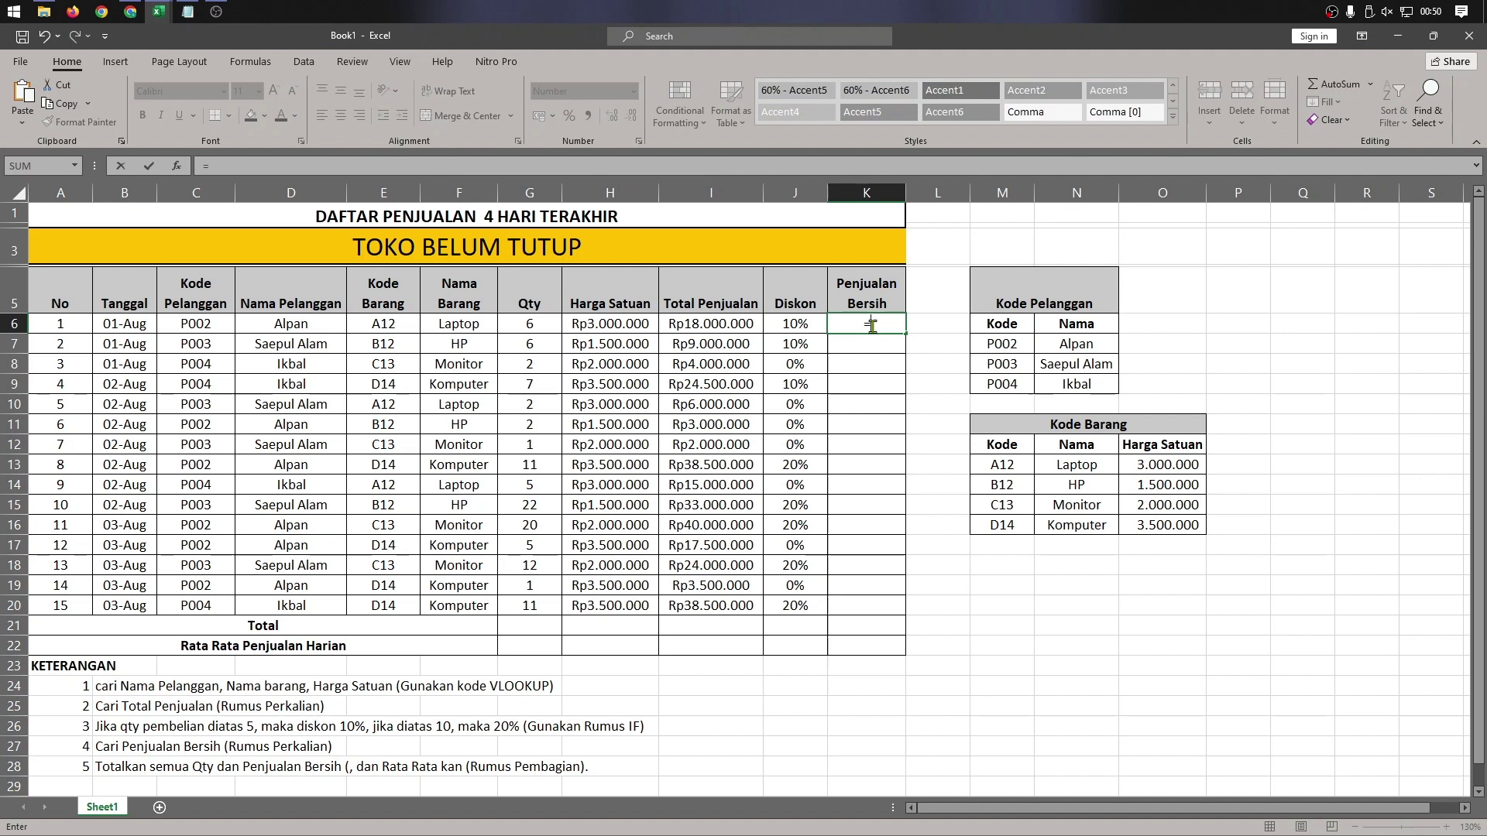
left_click(710, 325)
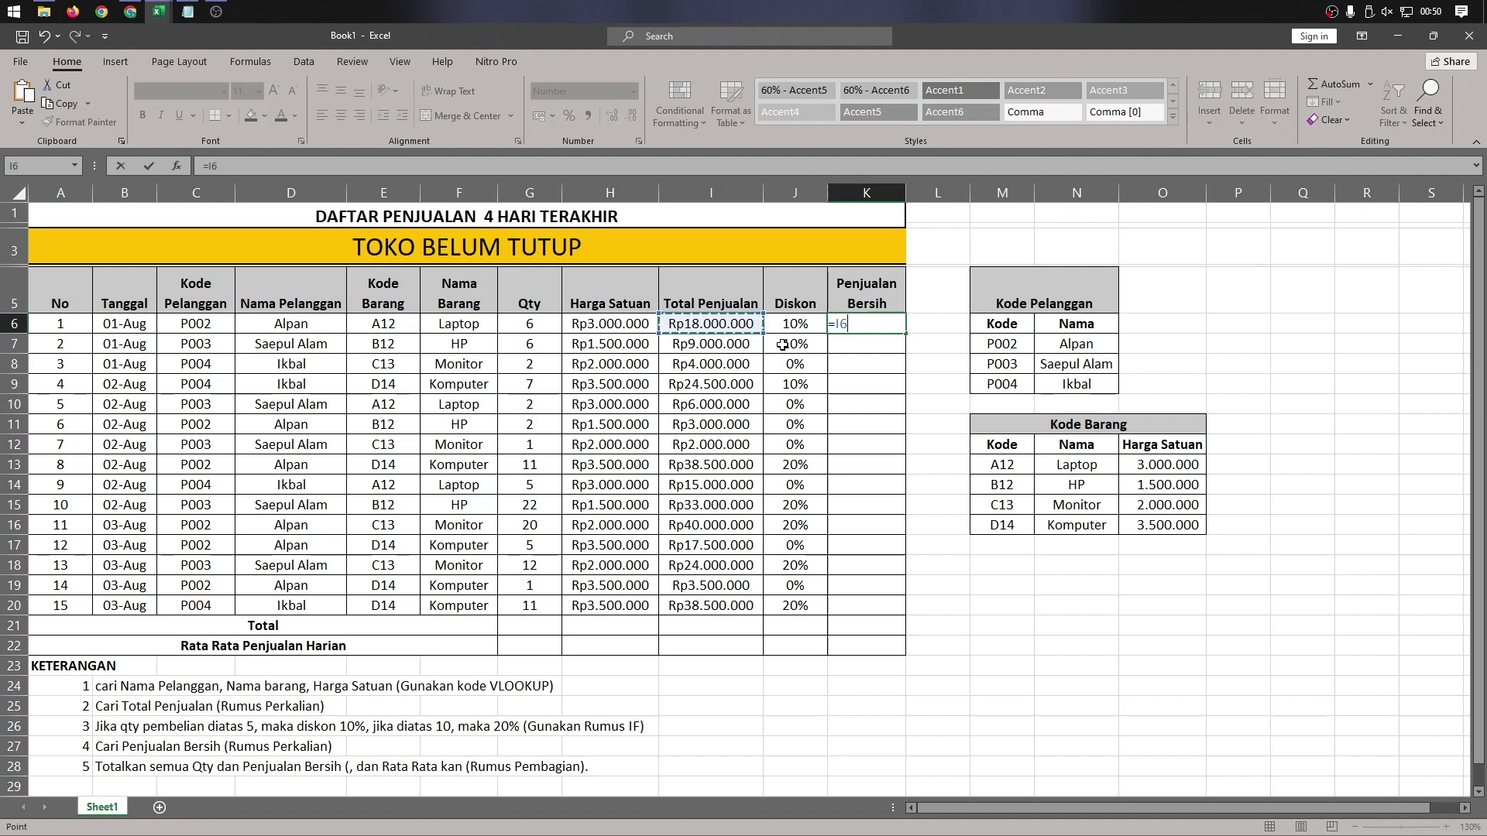
type("-(")
left_click(716, 323)
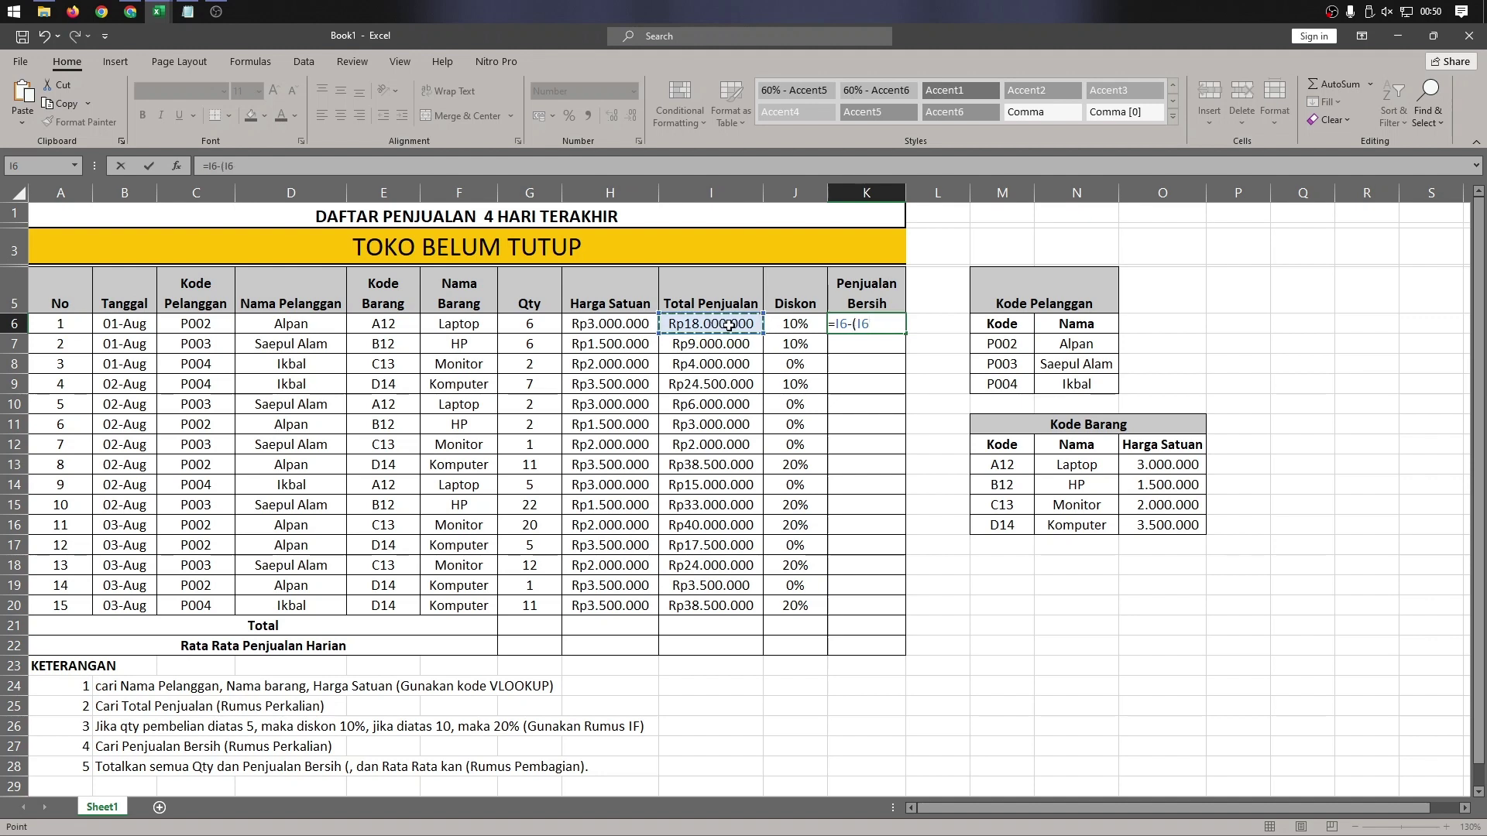
type("*")
left_click(806, 325)
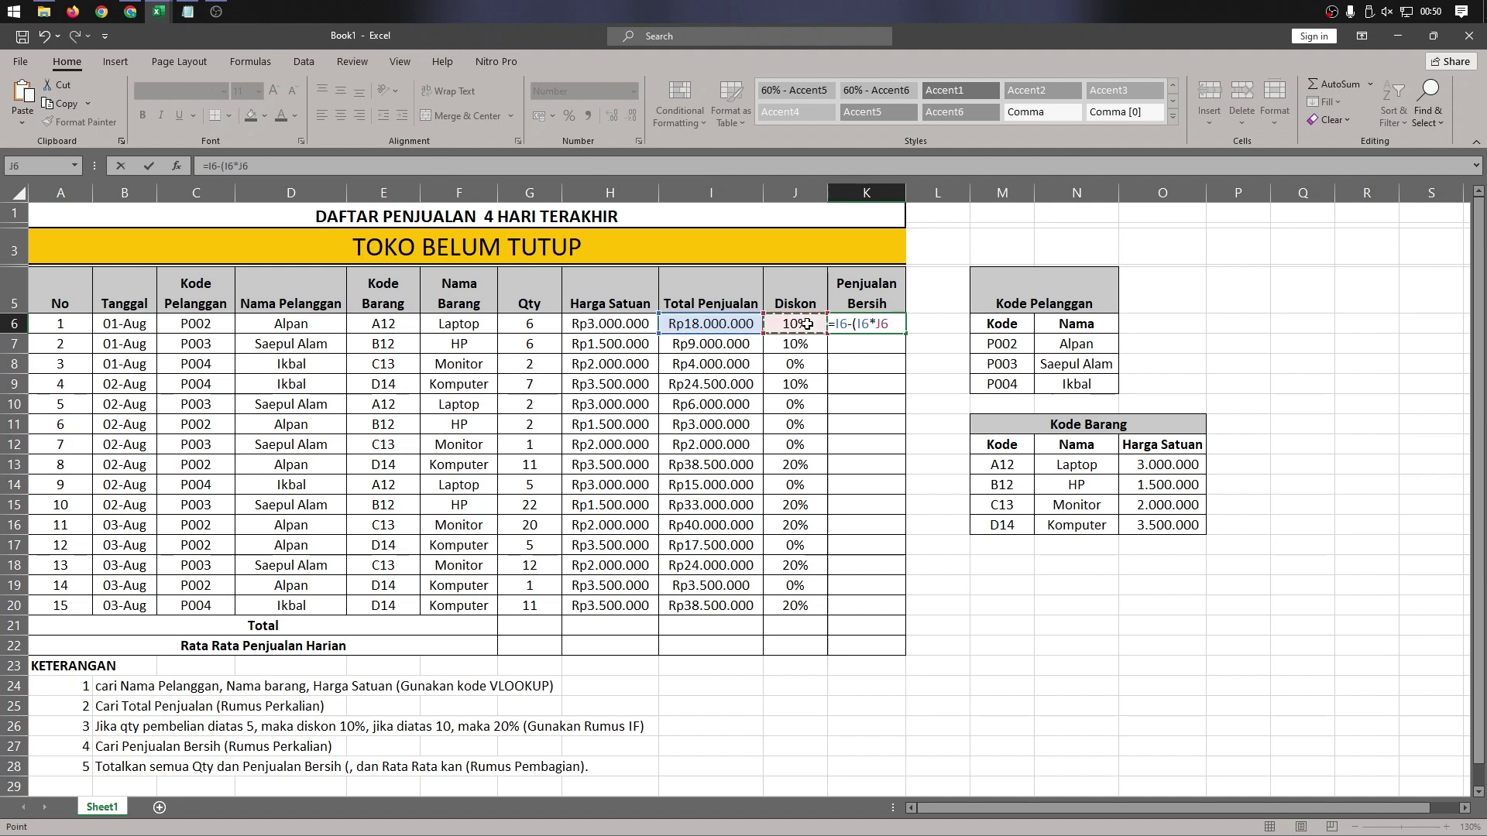
type(")")
key("Return")
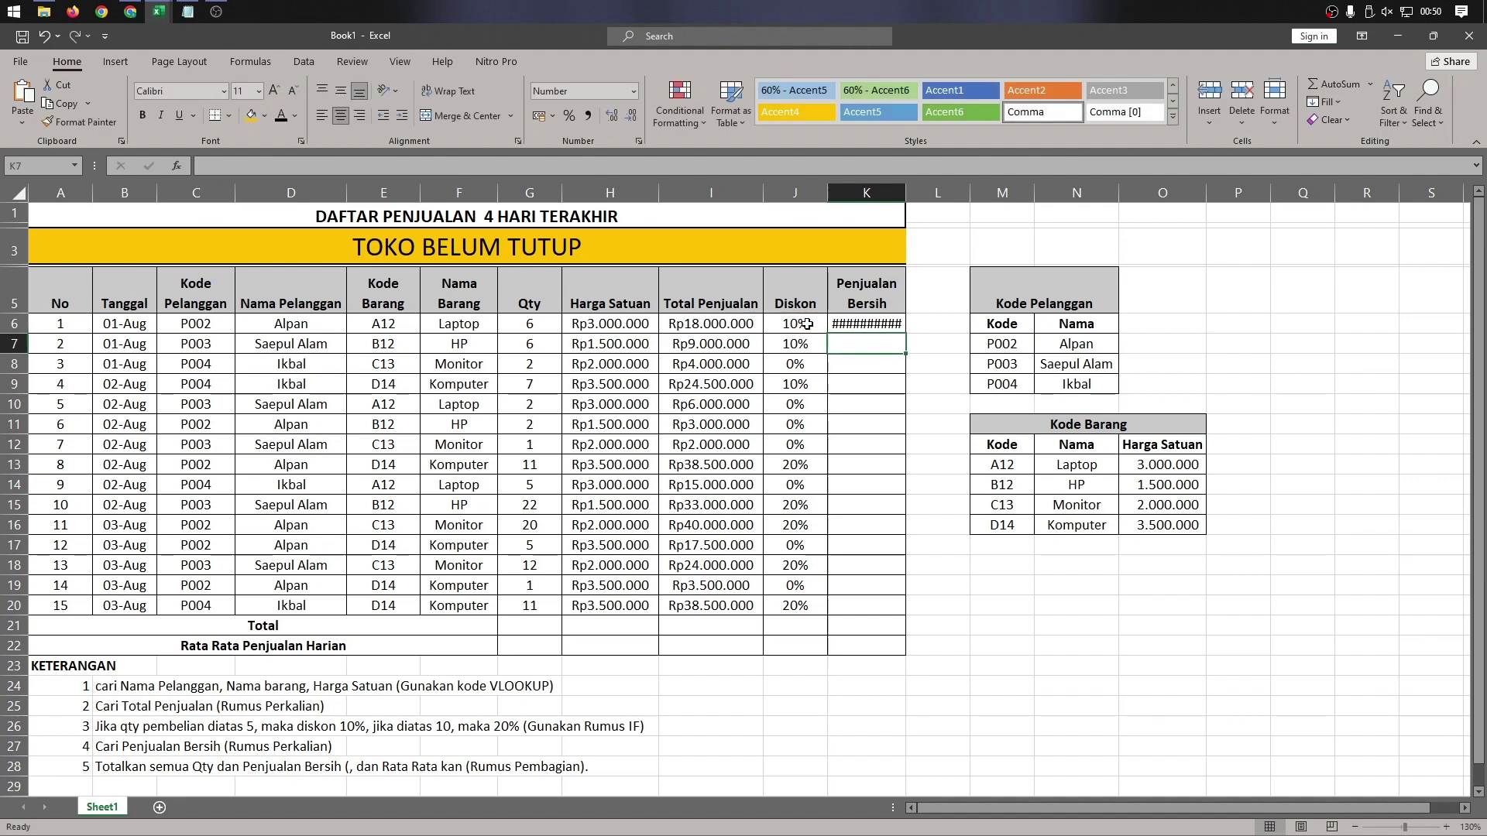
- Autofit the width of column K and fill the net-sales formula from K6 down through K20
double_click(905, 193)
left_click(906, 321)
left_click_drag(914, 333, 918, 624)
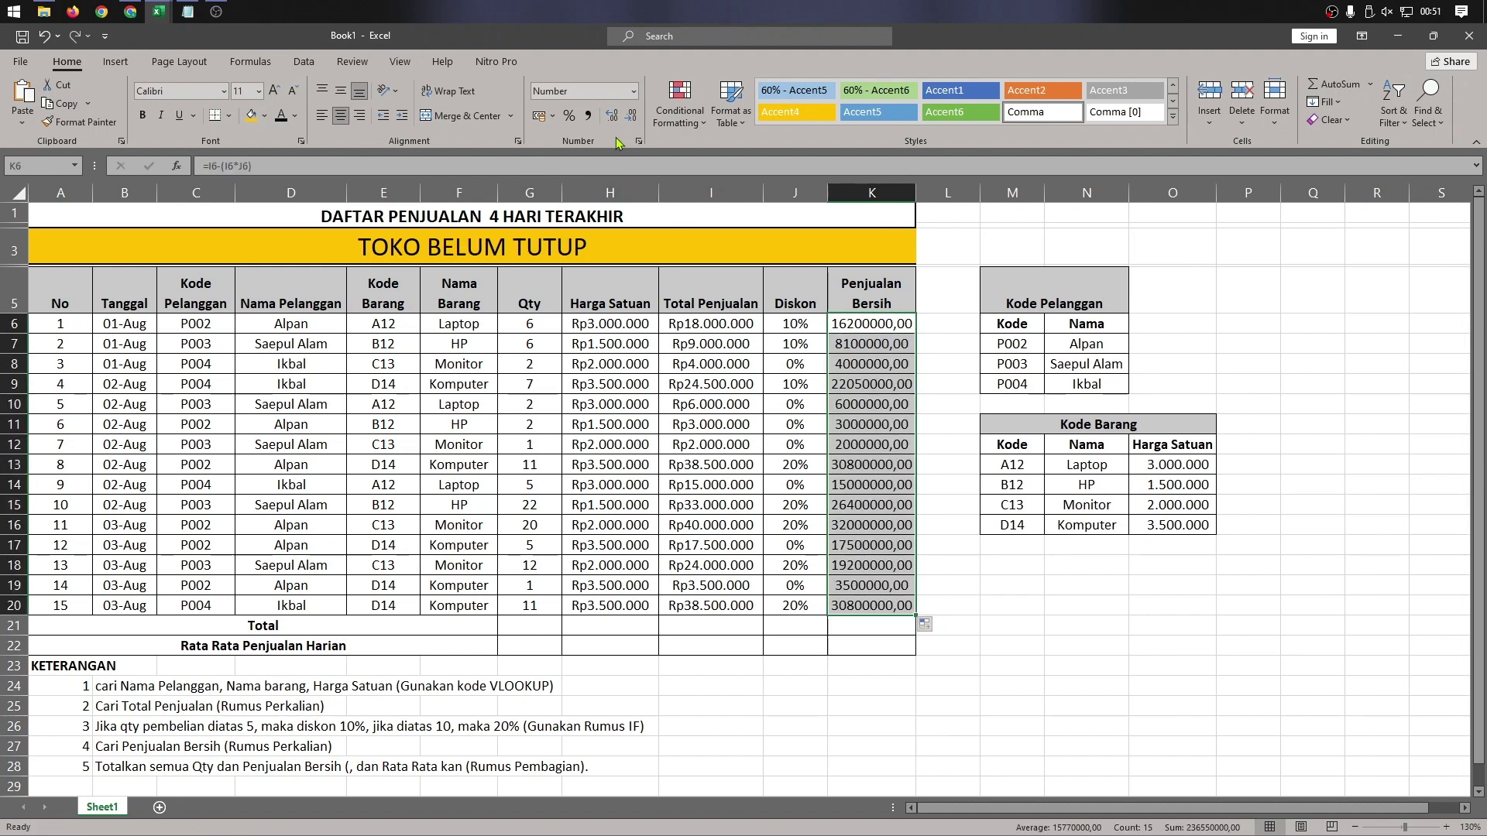
- Format the net sales in K6:K20 as Currency with Rp Indonesian, 0 decimal places and red negatives without a minus sign, and autofit column K
double_click(633, 116)
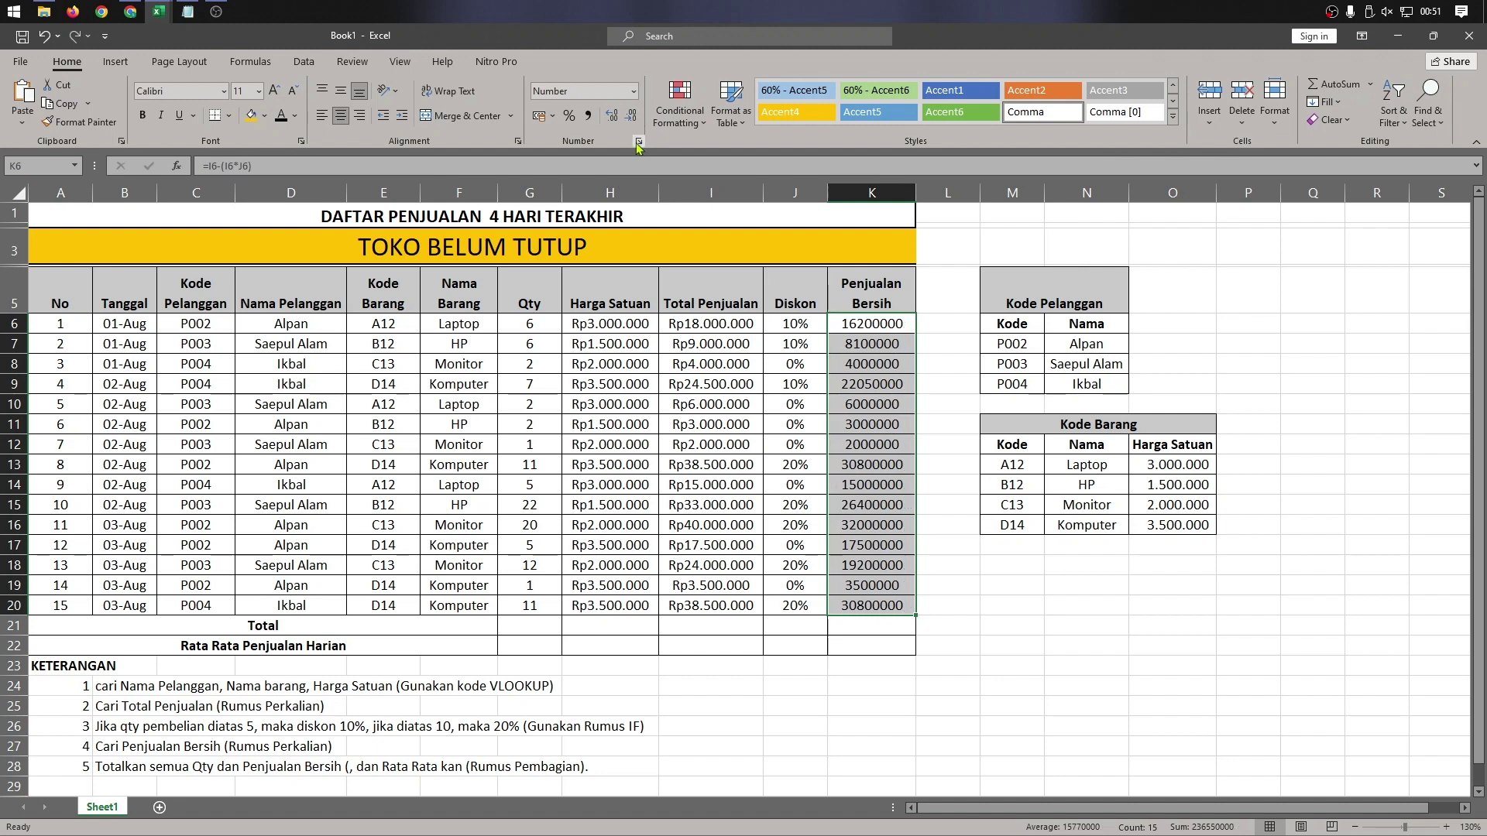
left_click(638, 141)
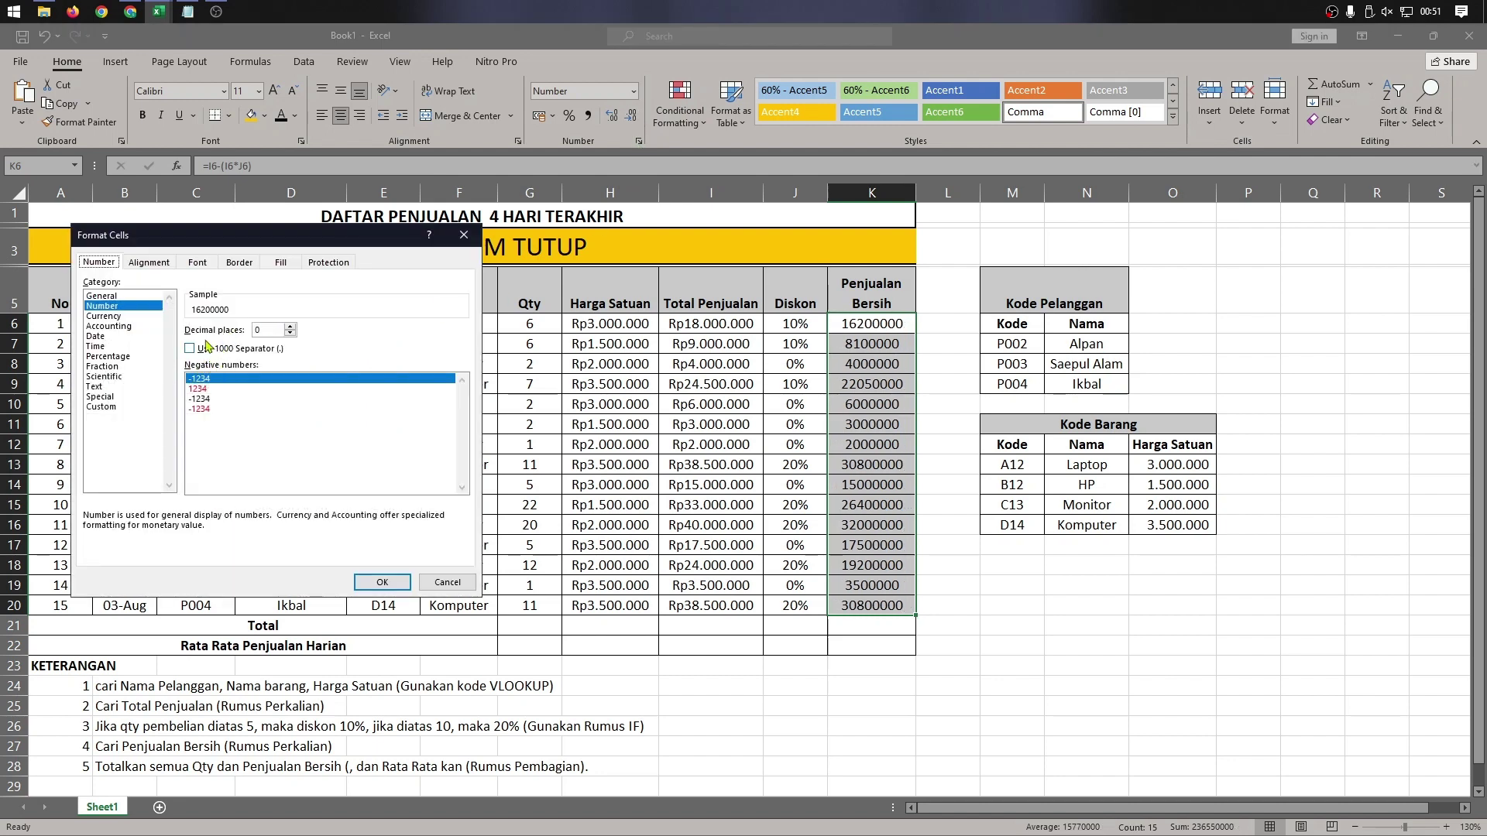
left_click(144, 326)
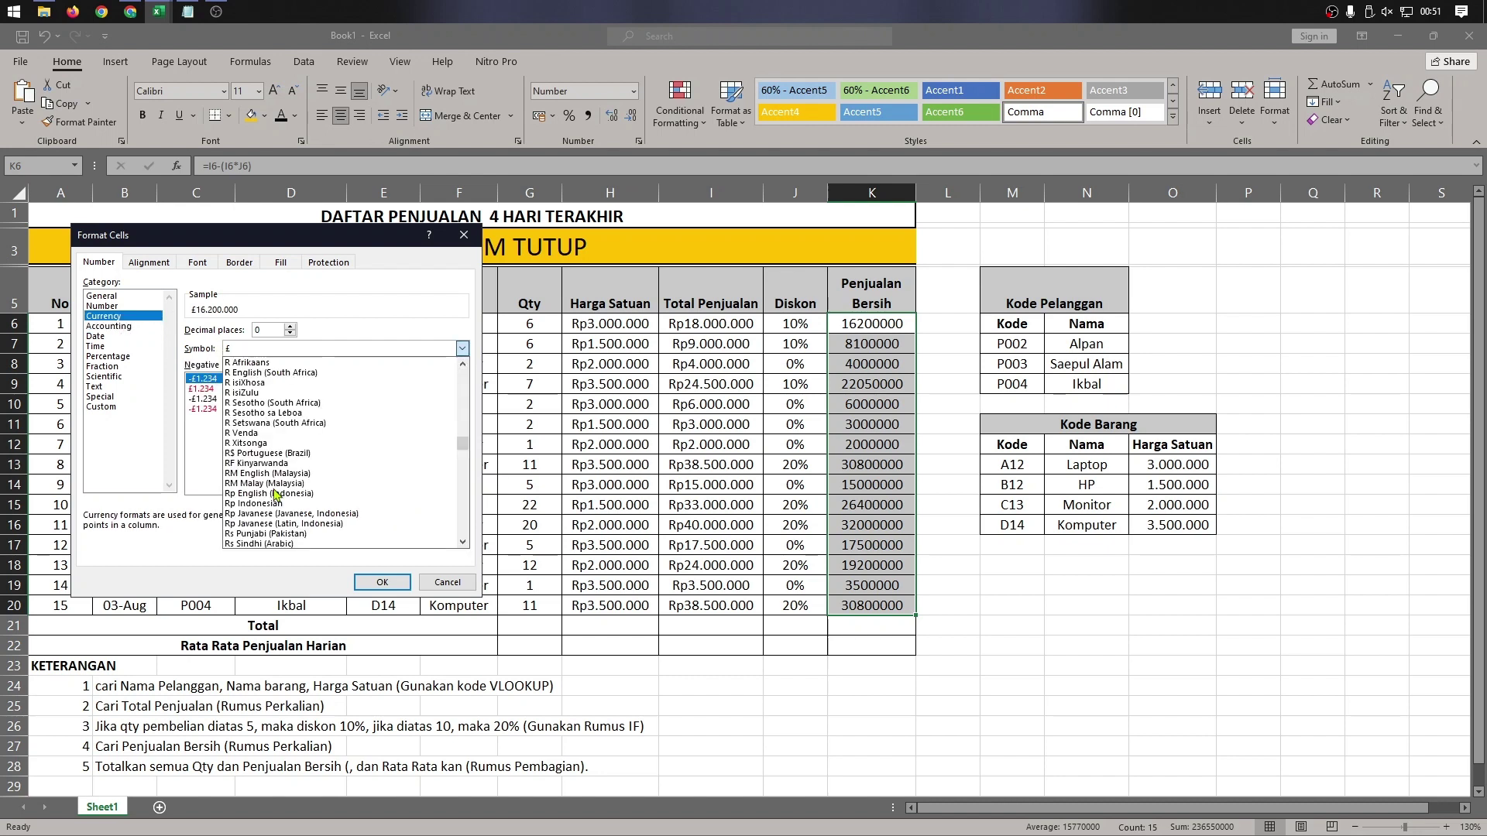
left_click(278, 504)
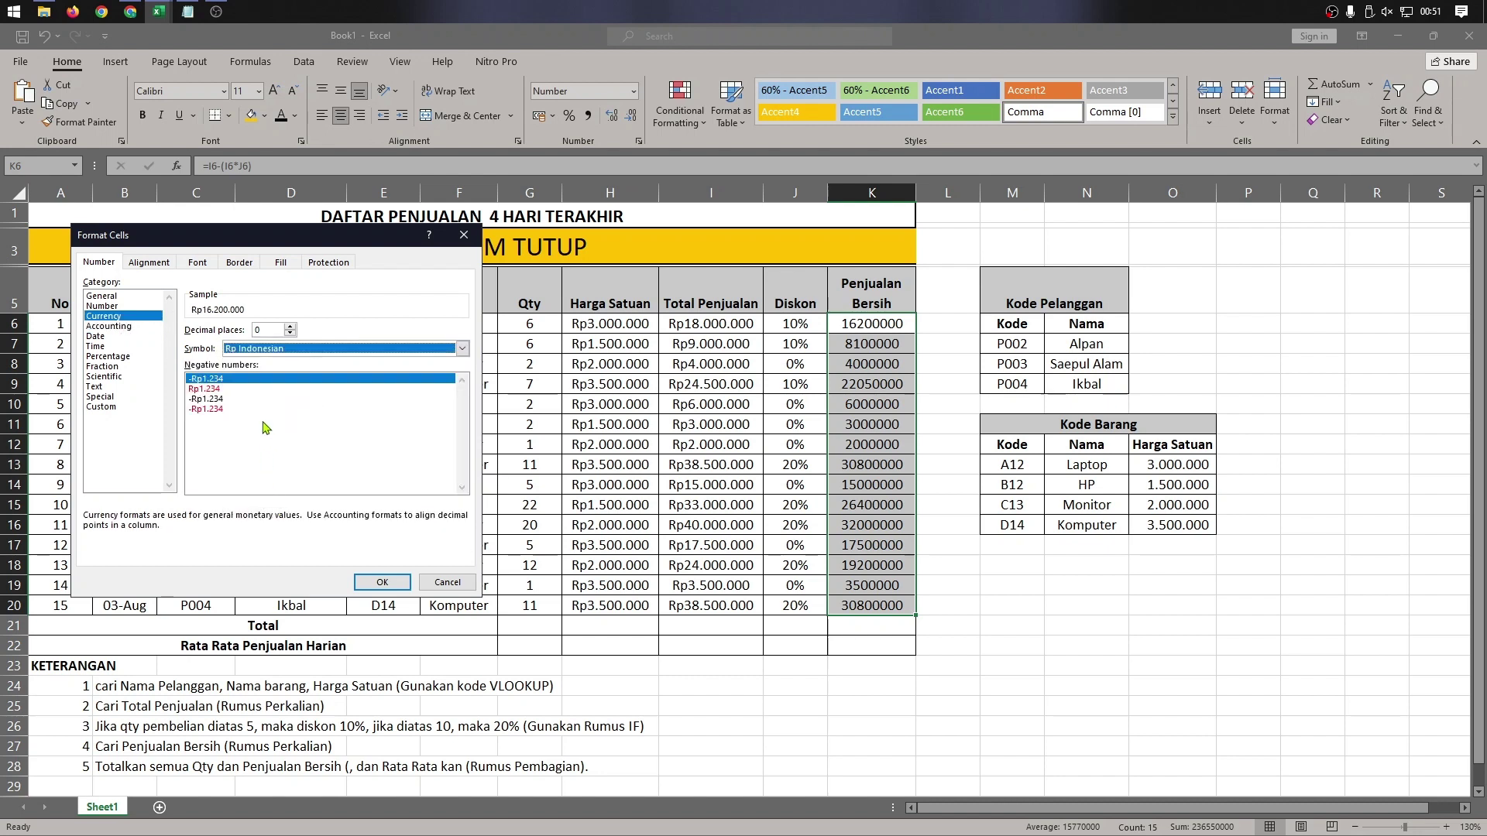
left_click(260, 389)
left_click(381, 582)
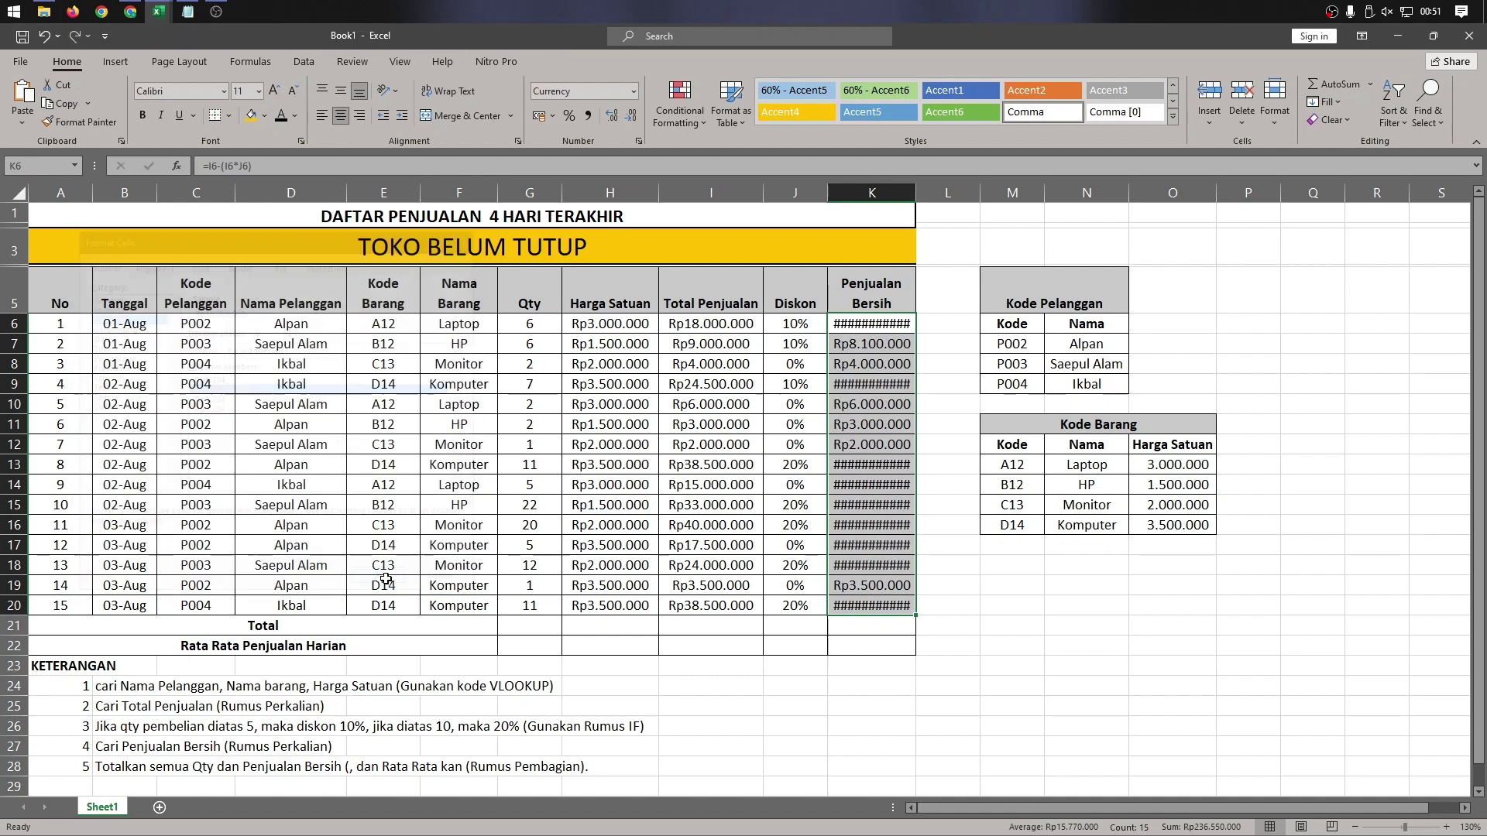
double_click(916, 181)
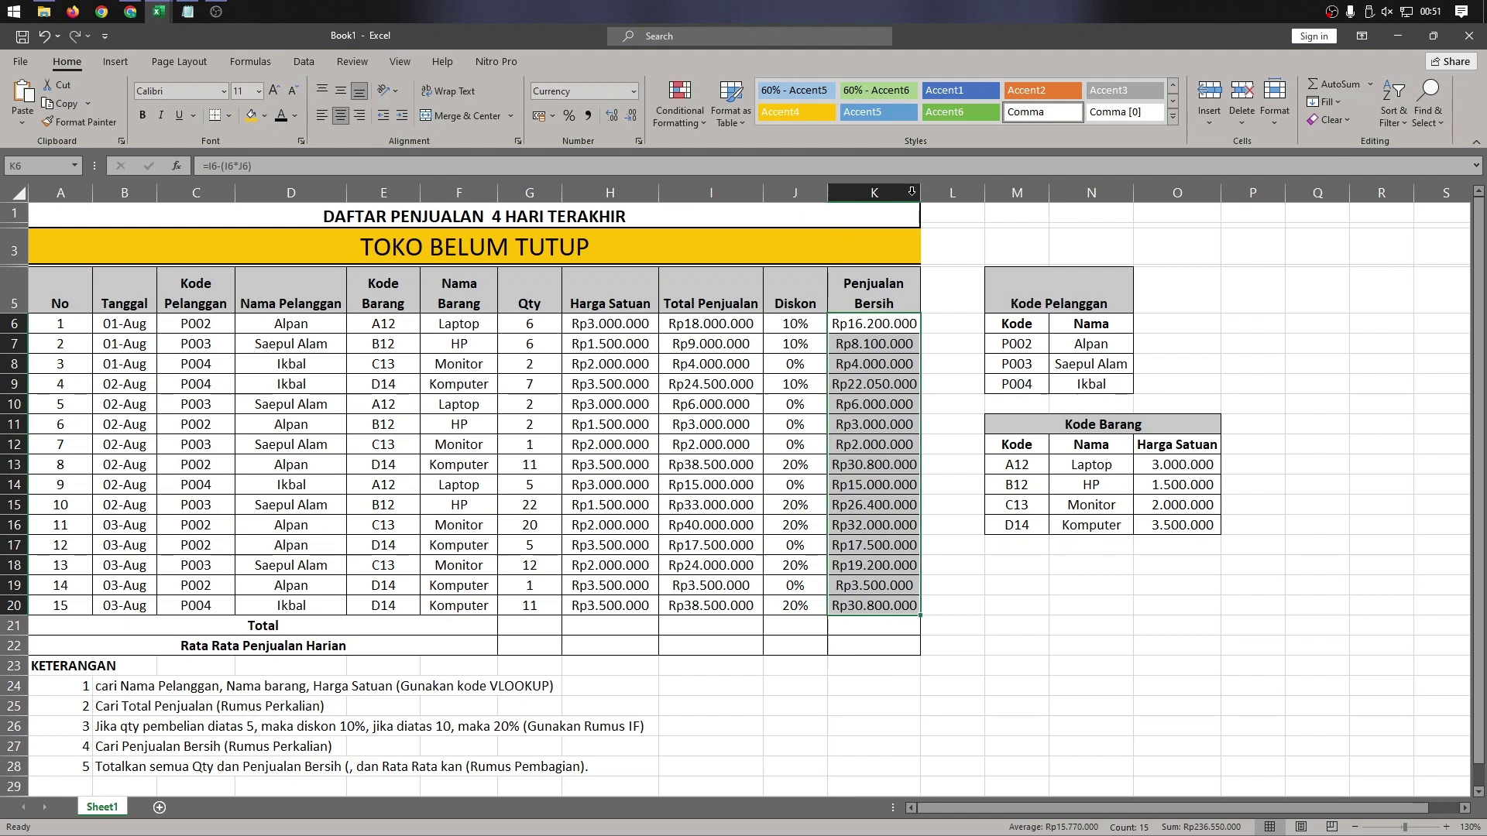
- Sum the Qty values G6:G20 in G21 and the unit prices H6:H20 in H21 of the Total row
left_click(524, 630)
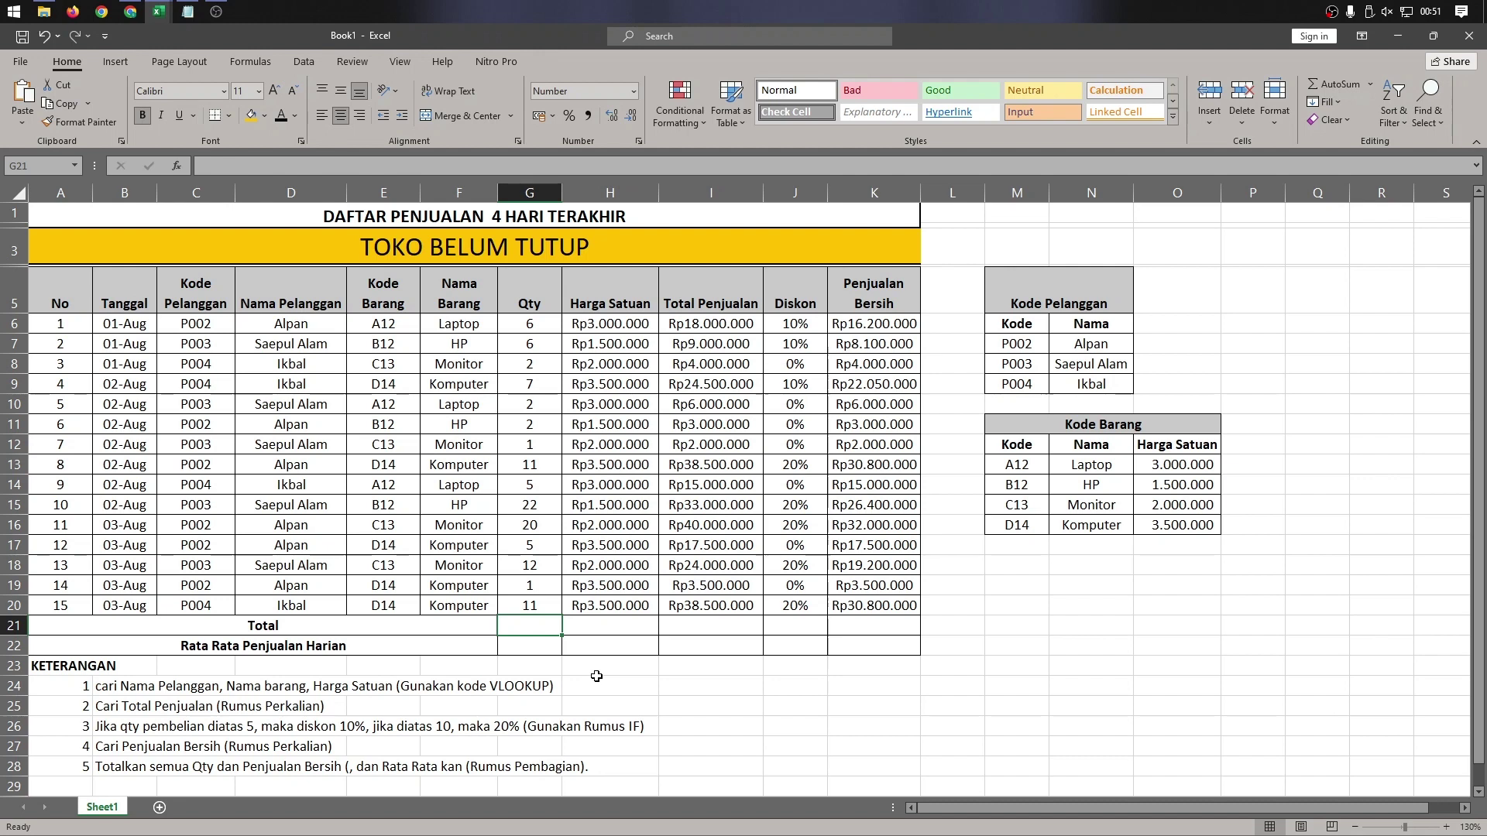
key("alt+equal")
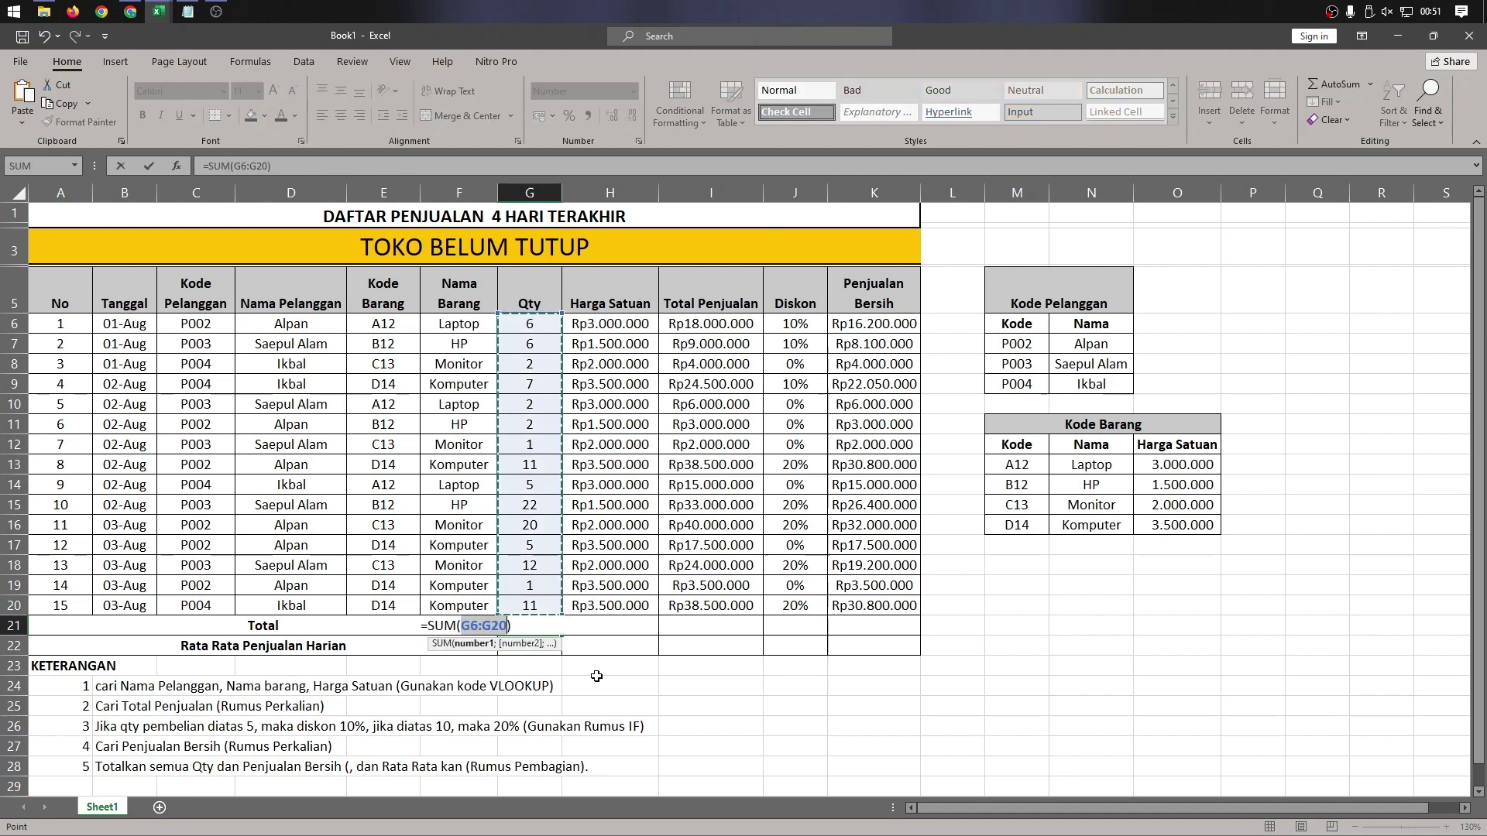
key("Return")
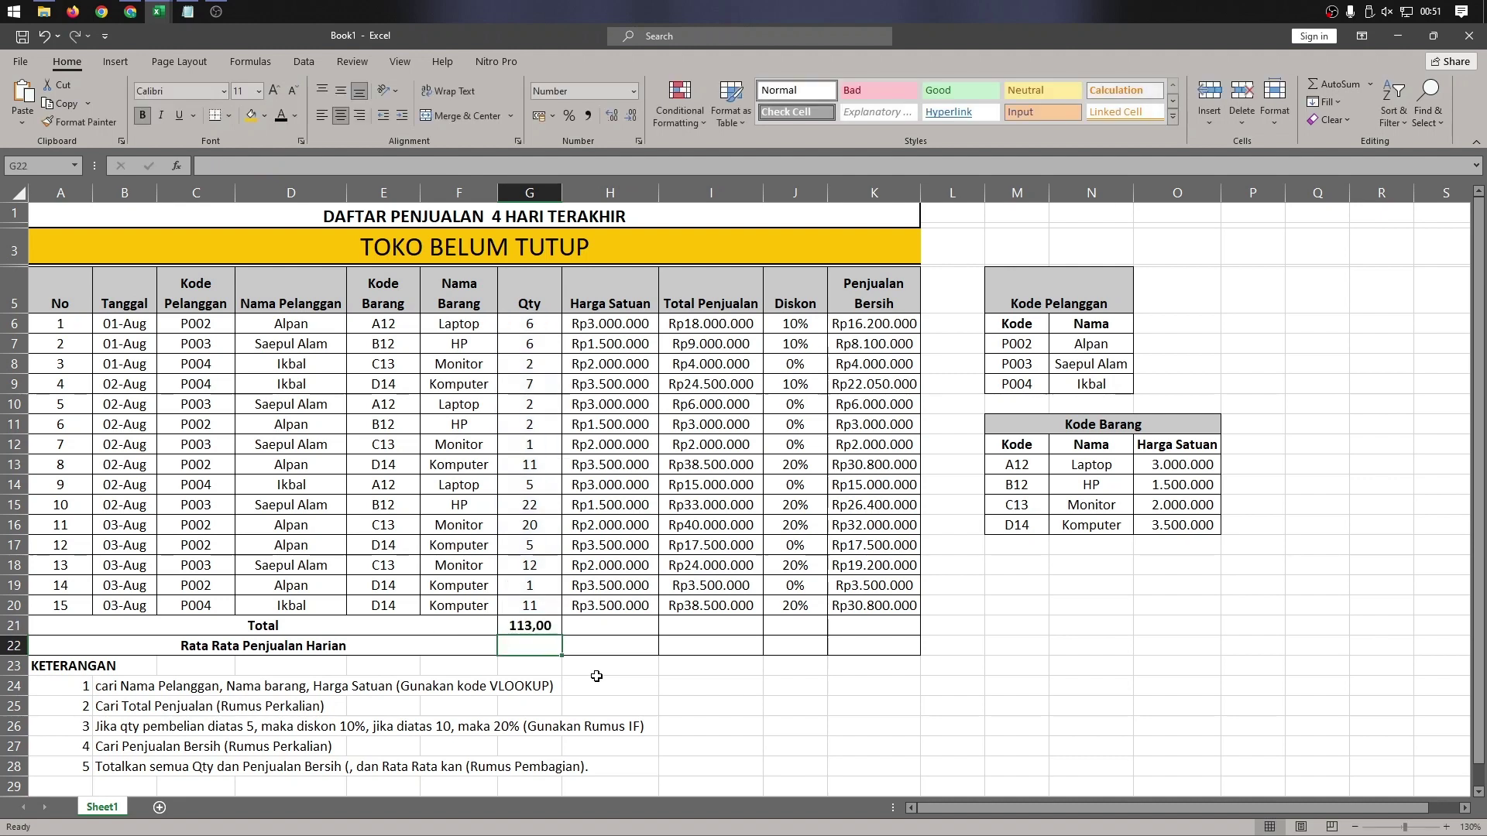
left_click(600, 631)
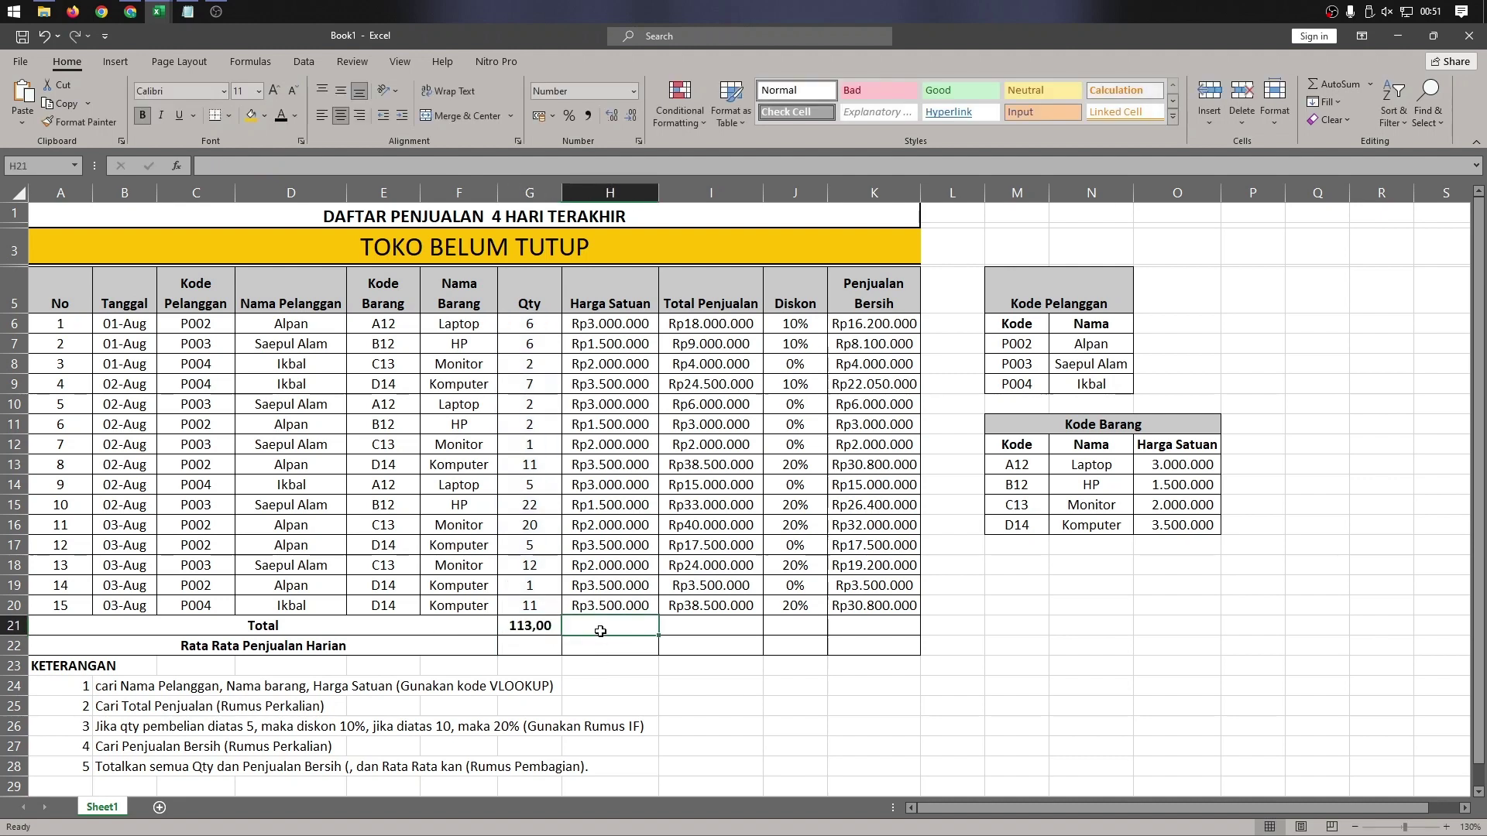
key("alt+equal")
key("Return")
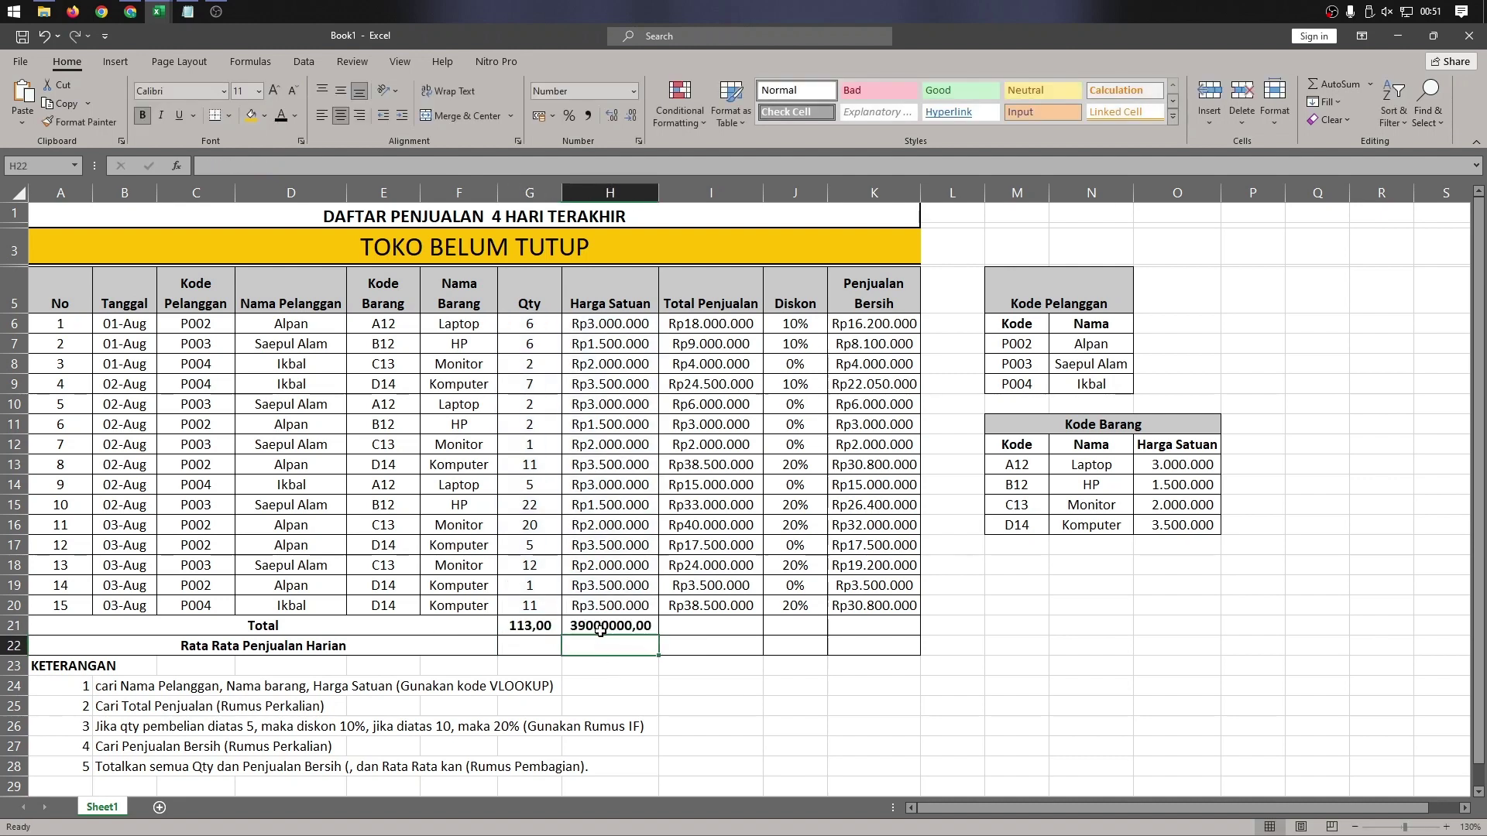
- Enter =SUM(I6:I20) in I21, fill it across through K21, and autofit the width of column K
left_click(690, 624)
key("alt+equal")
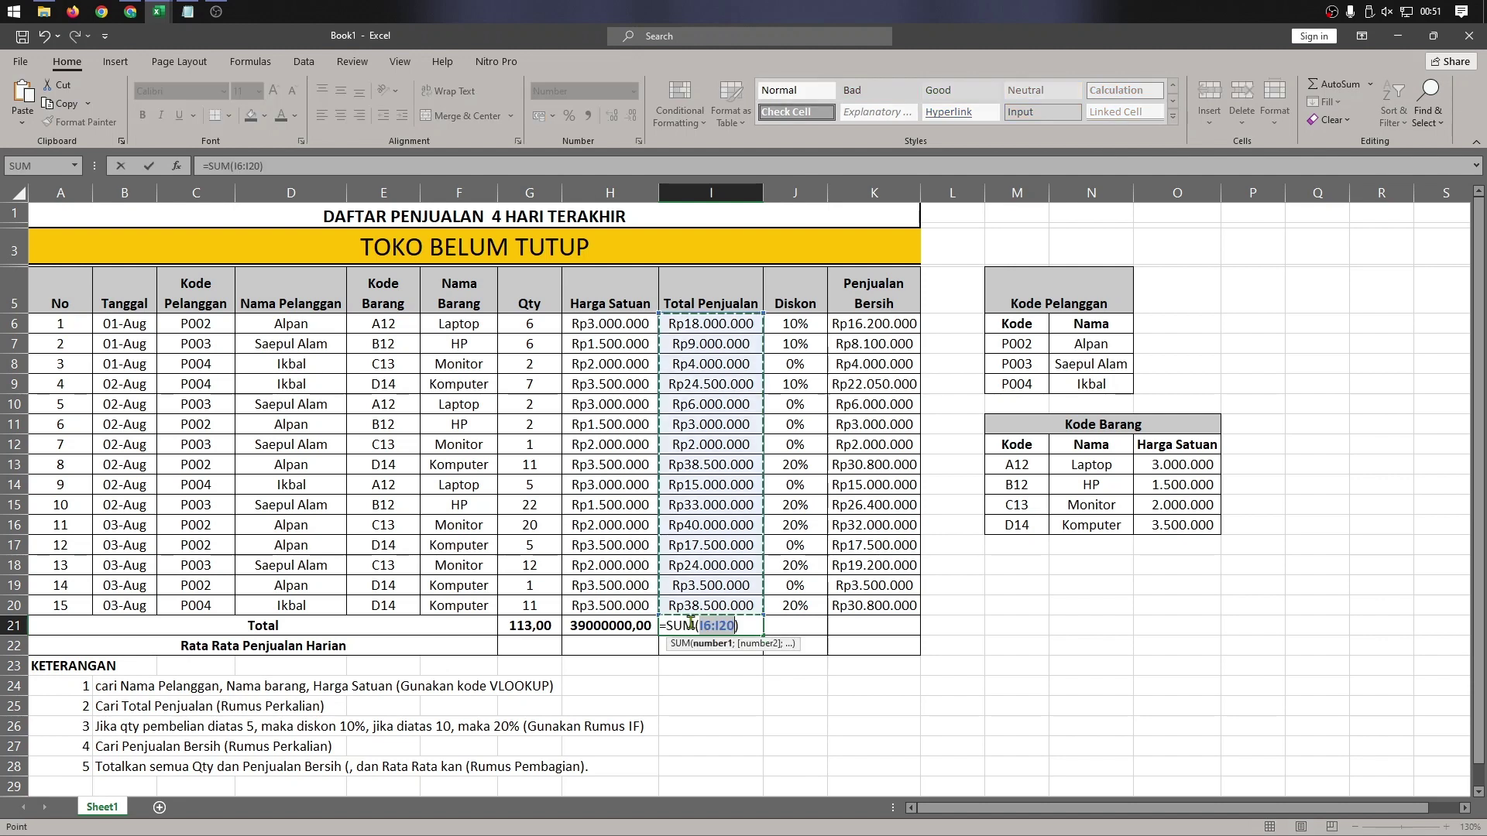
key("Return")
left_click(690, 624)
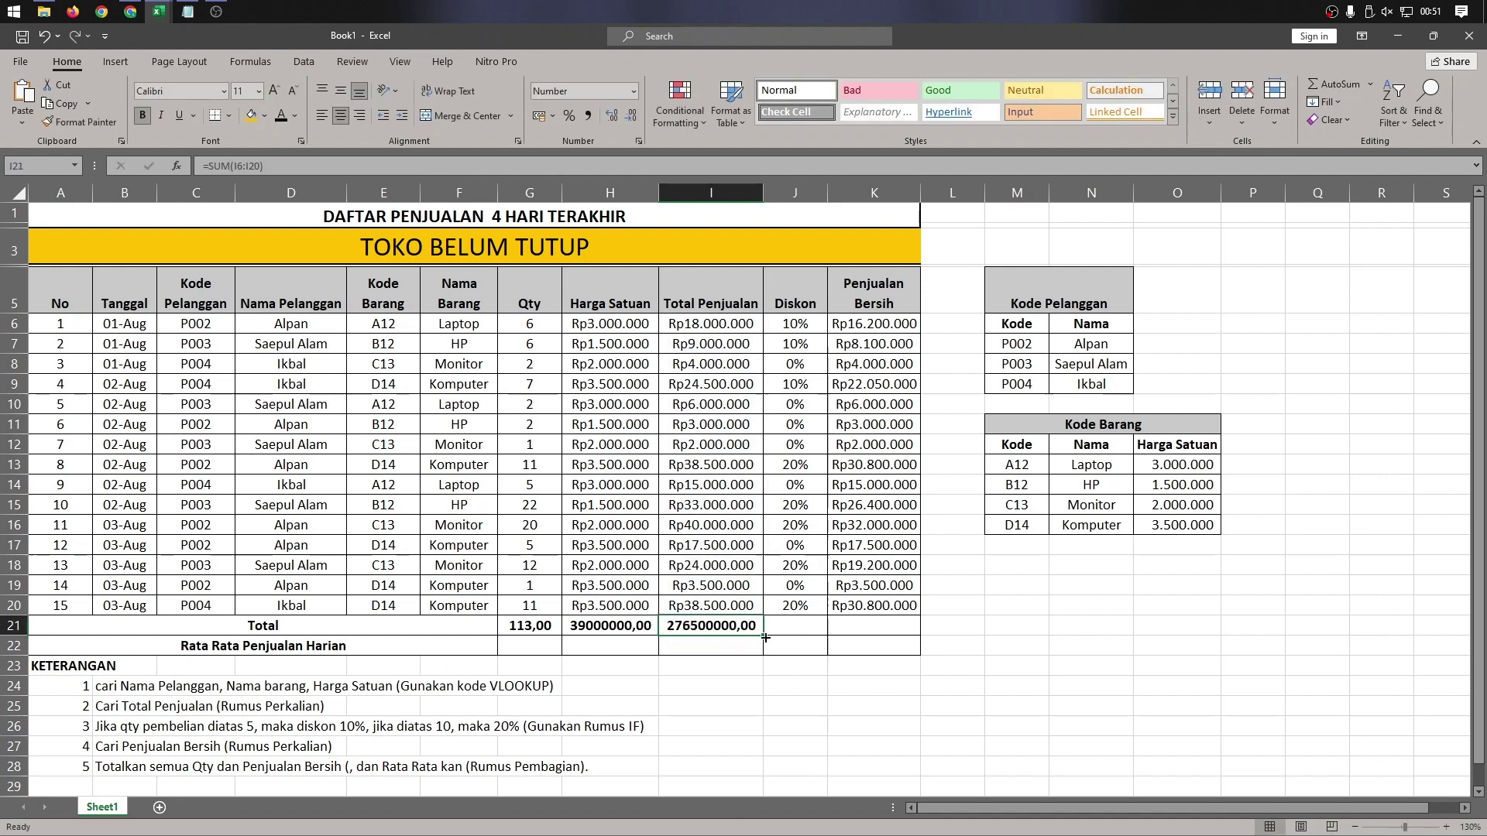
left_click_drag(765, 636, 905, 633)
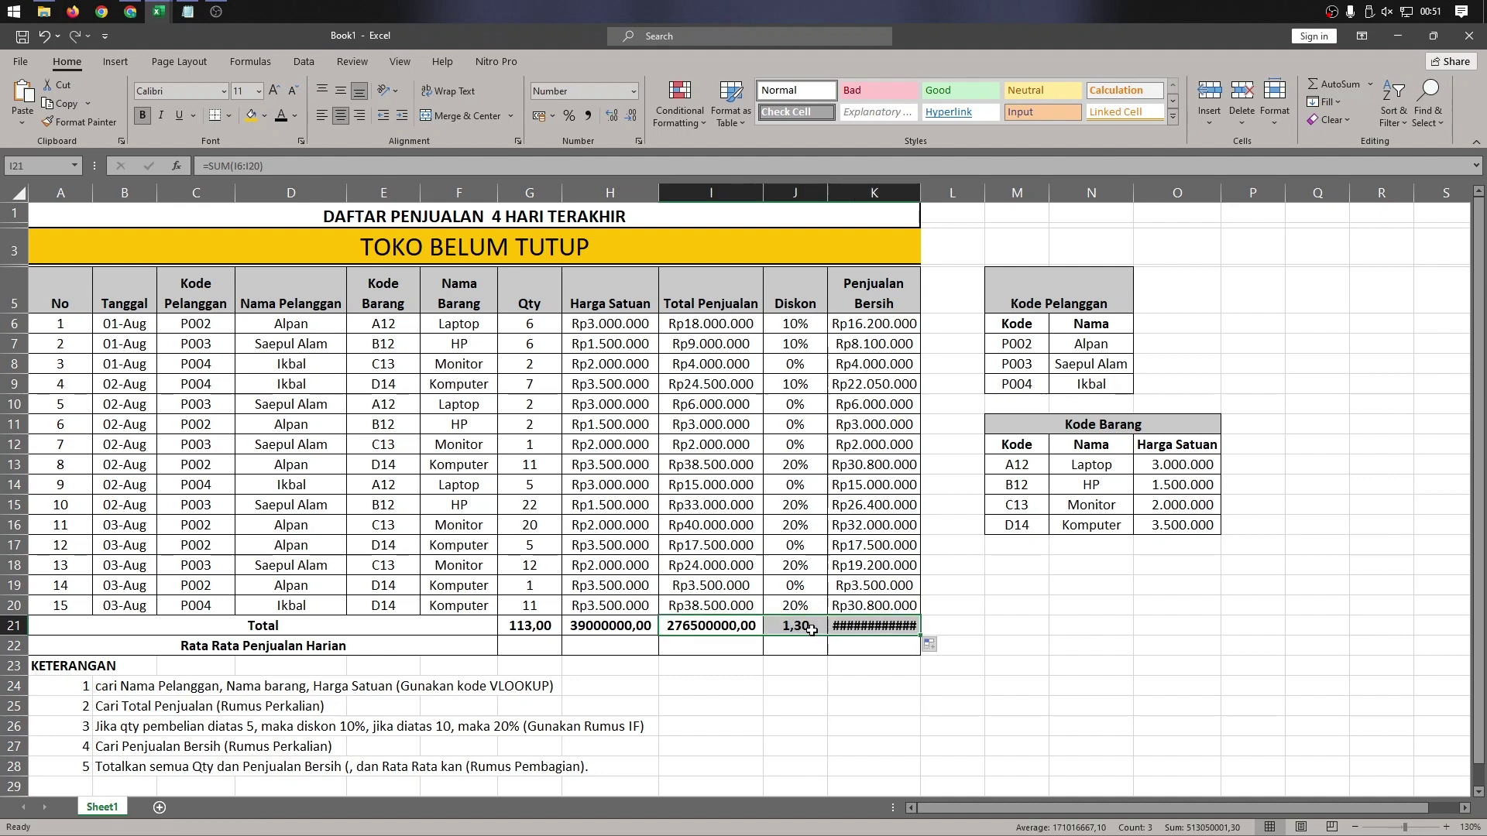
double_click(921, 193)
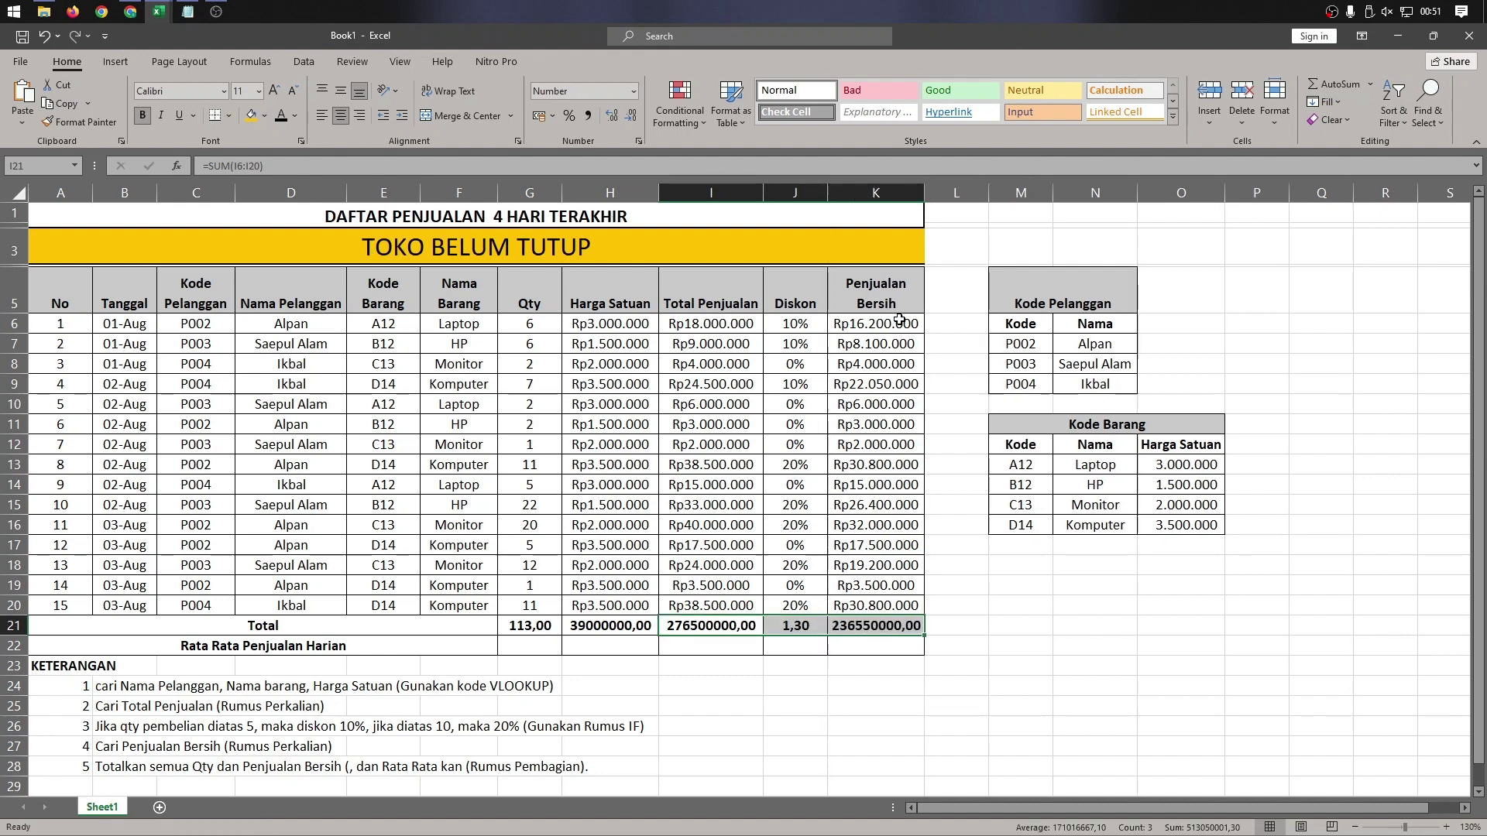
- Format totals H21, I21 and K21 as Currency with Rp Indonesian, 0 decimal places and red negatives without a minus sign, and widen column K to fit
left_click_drag(902, 641, 525, 634)
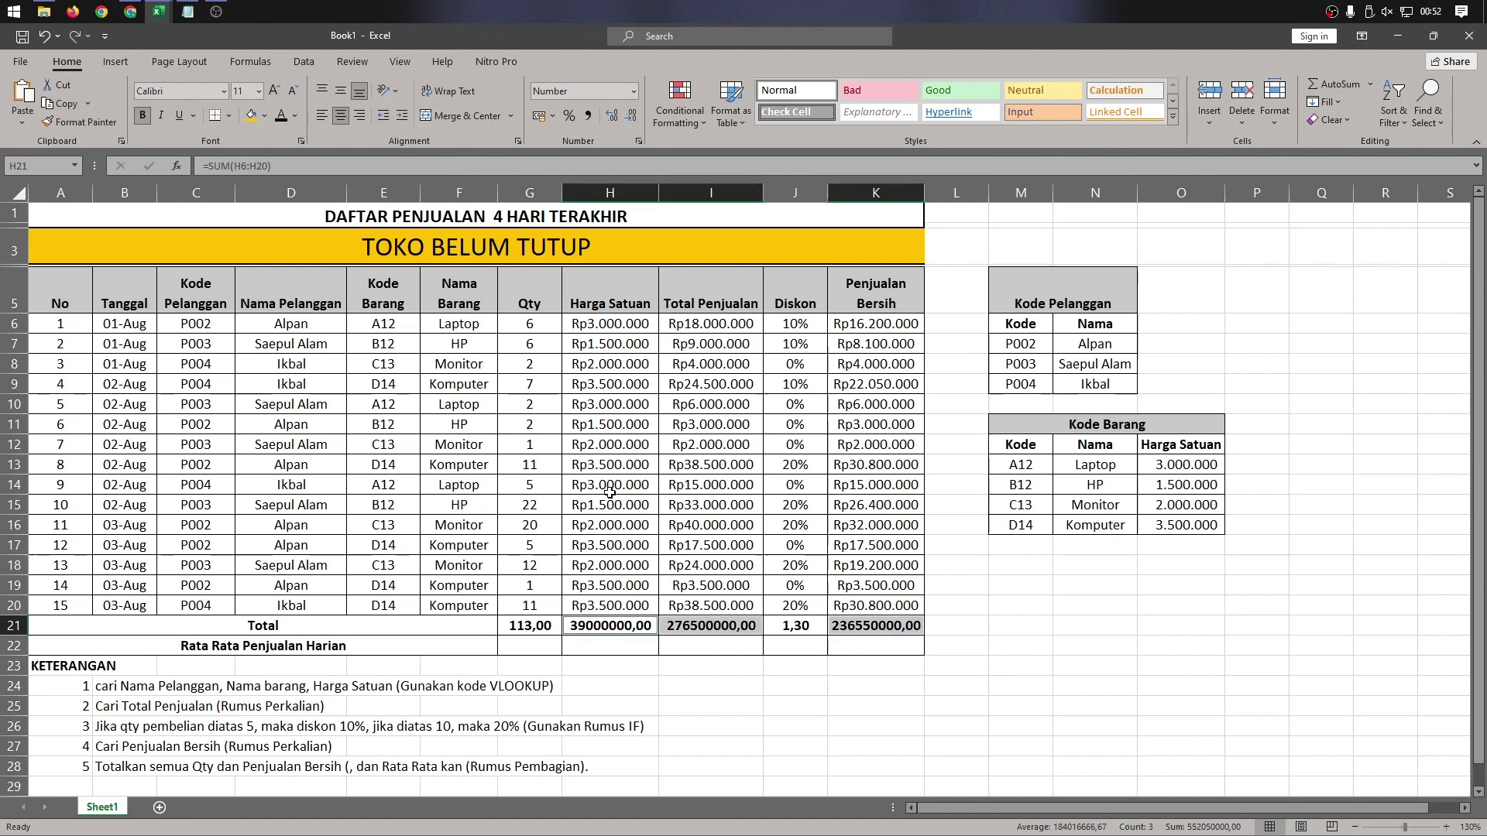
left_click(640, 144)
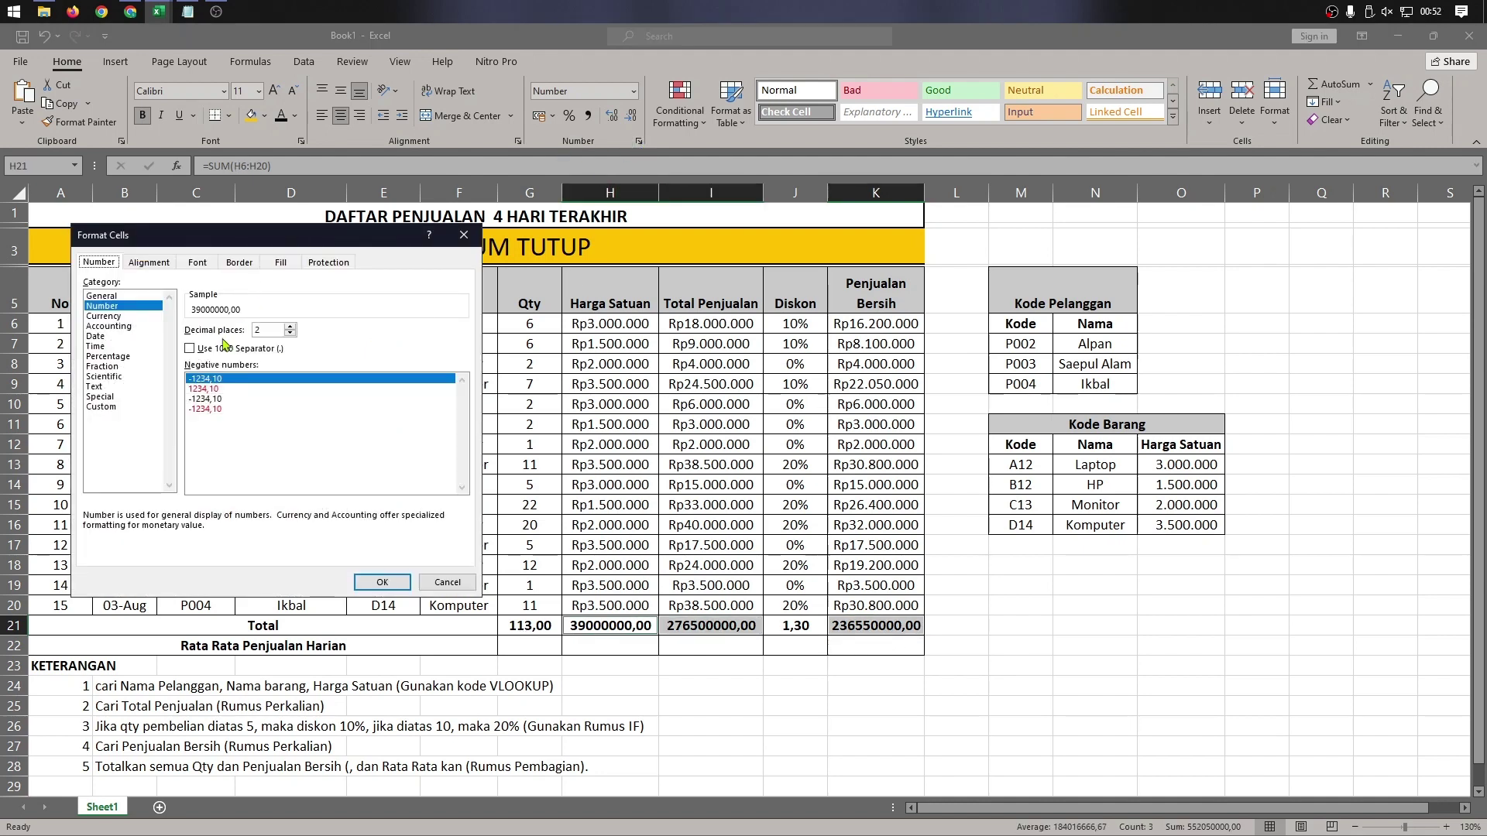
left_click(115, 327)
left_click(108, 316)
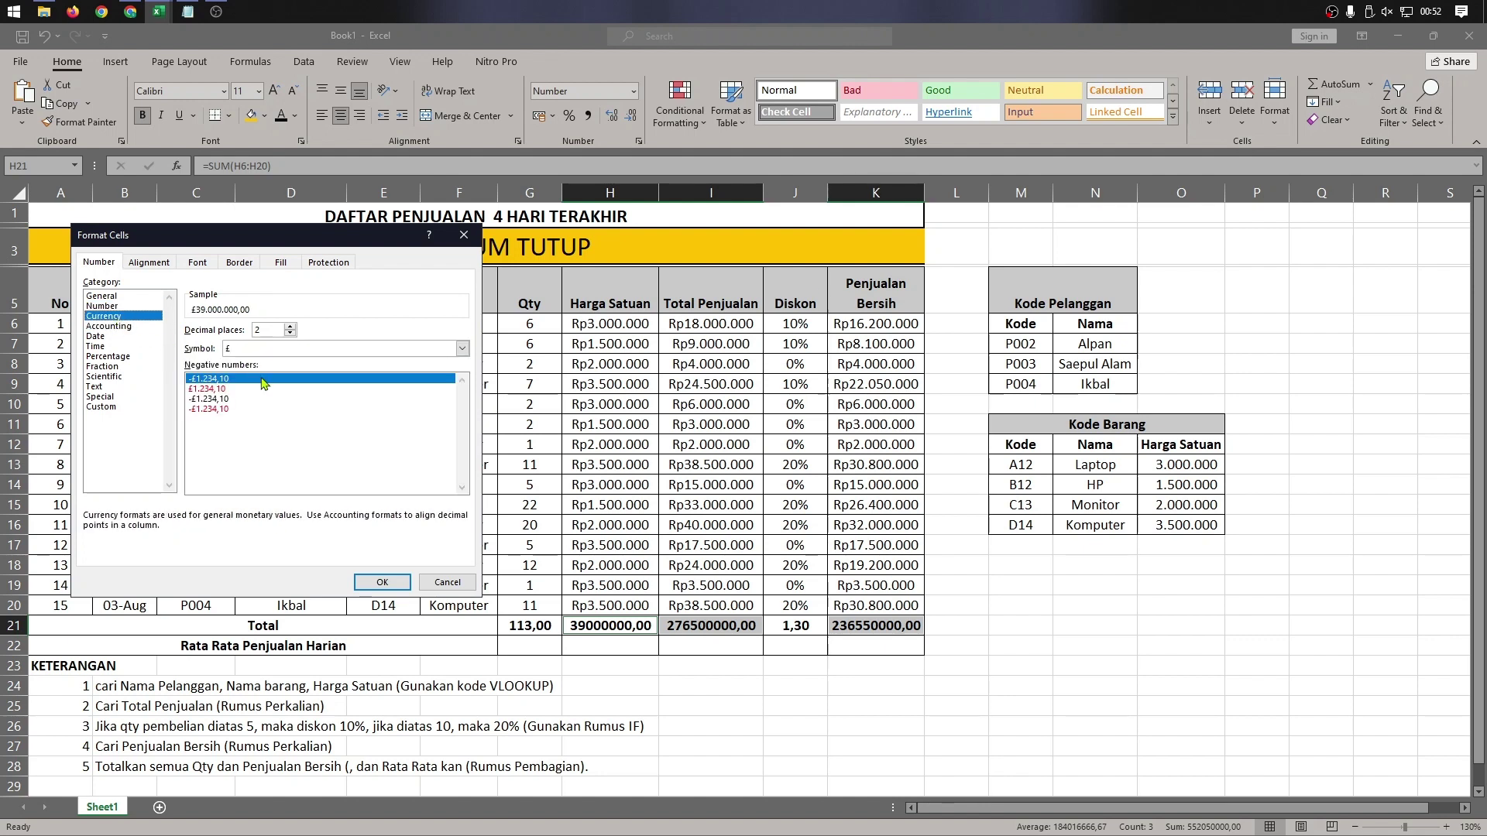
left_click(340, 349)
scroll(281, 464, "down", 3)
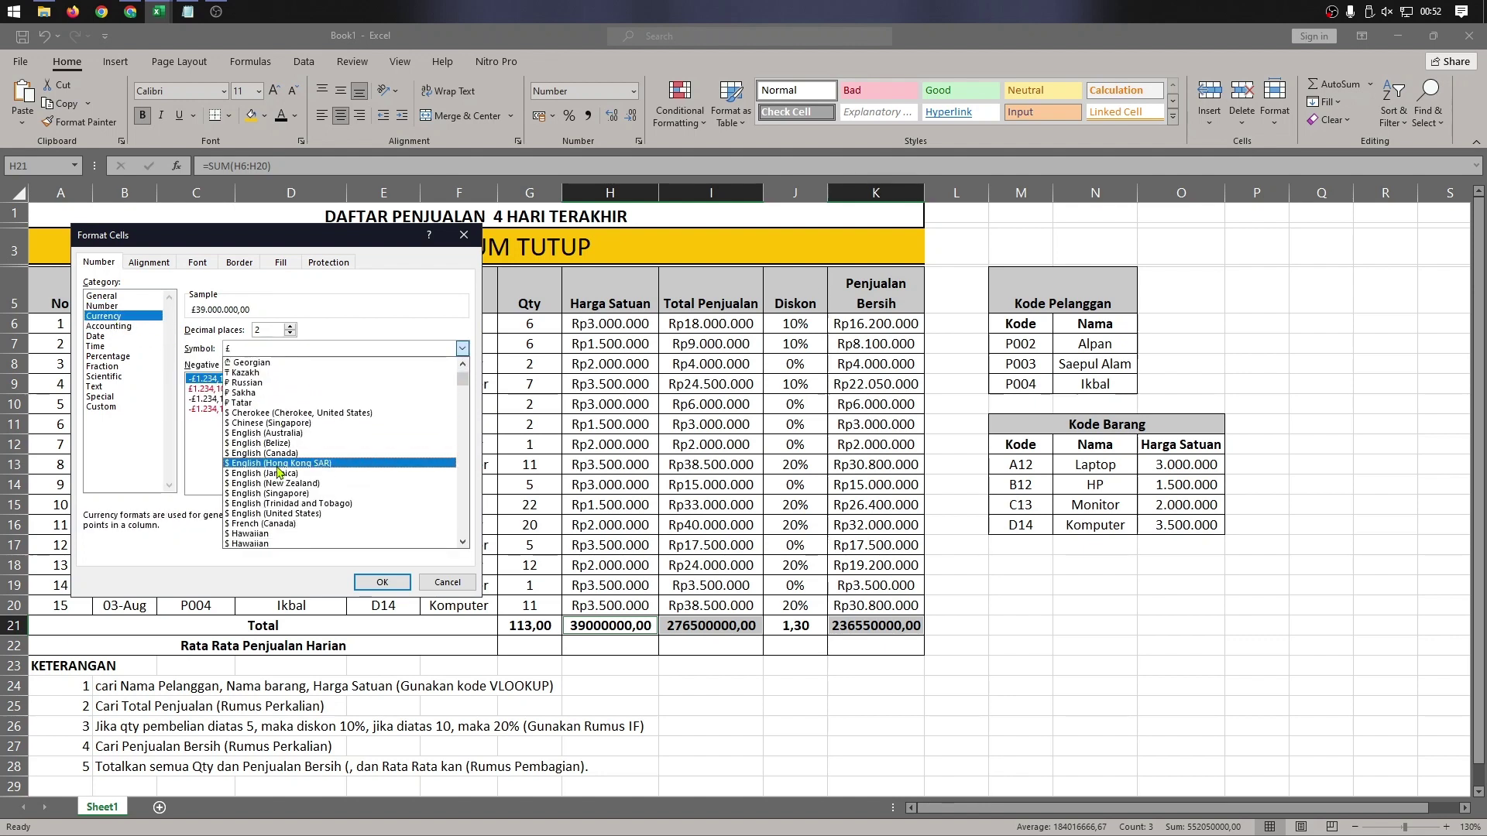
scroll(281, 474, "down", 10)
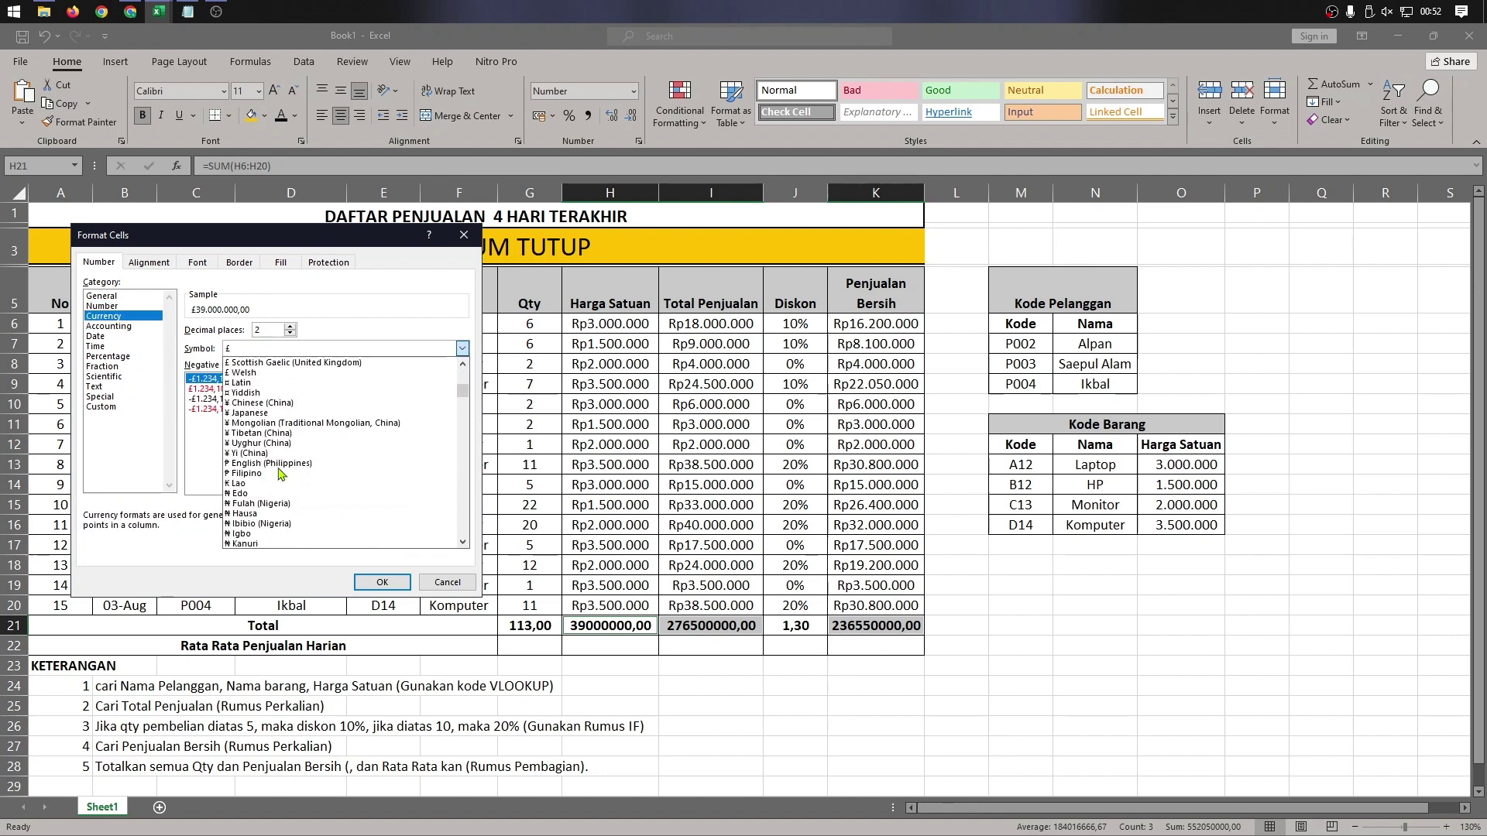
scroll(284, 480, "down", 12)
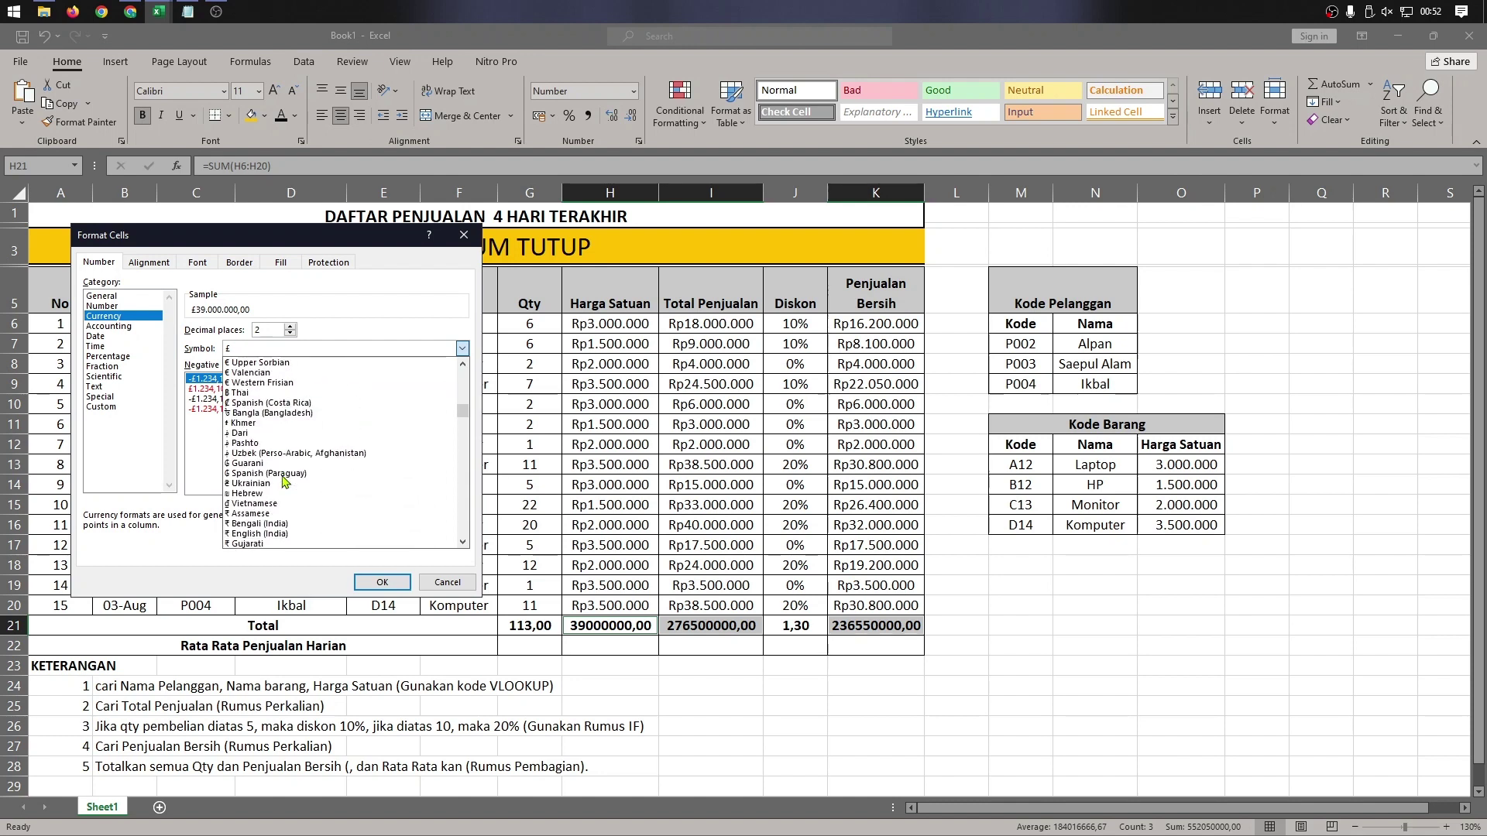
scroll(285, 483, "down", 12)
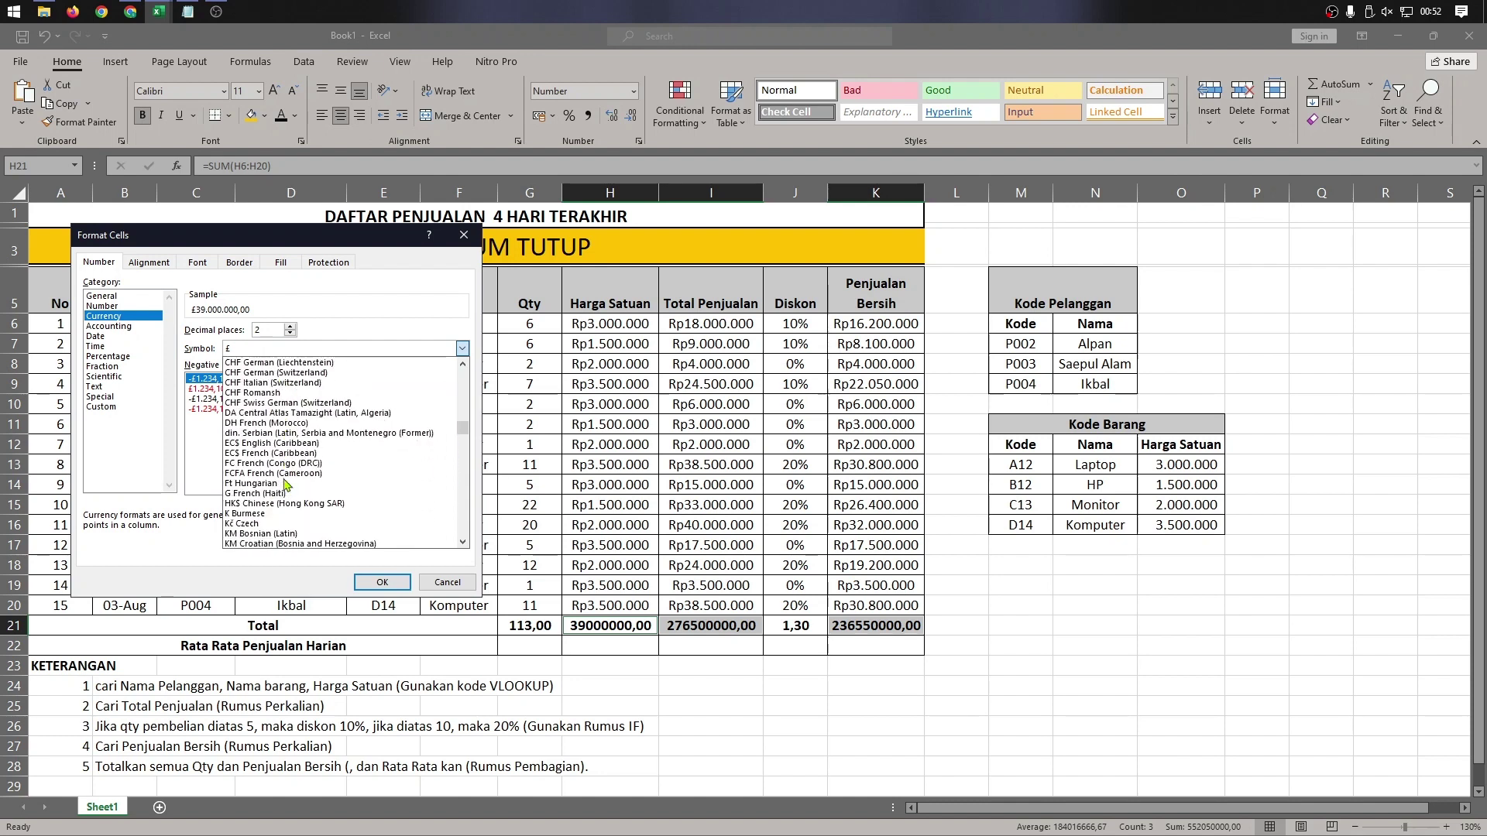
scroll(284, 488, "down", 12)
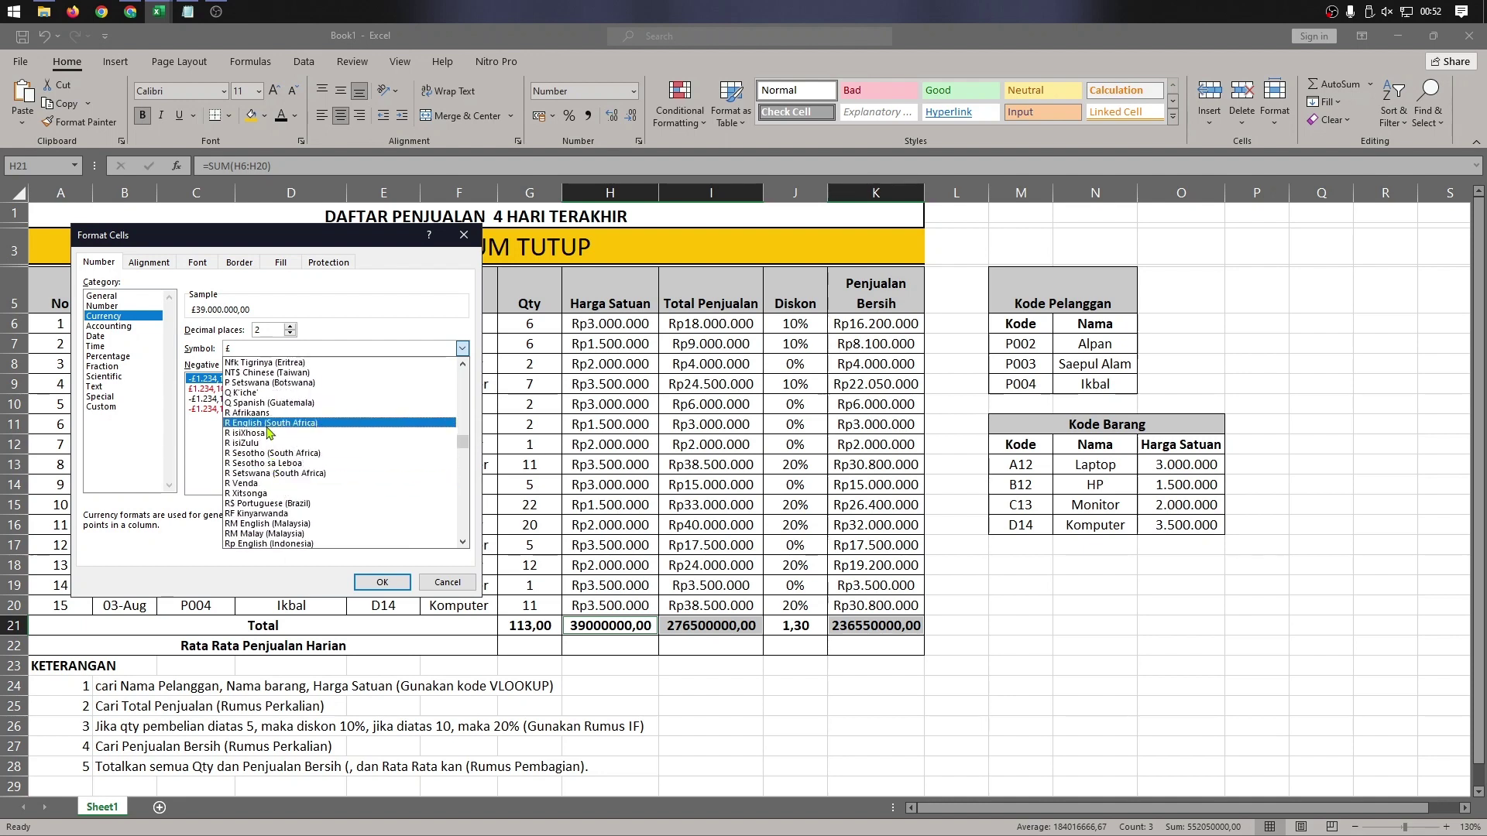
scroll(279, 476, "down", 1)
scroll(277, 474, "down", 2)
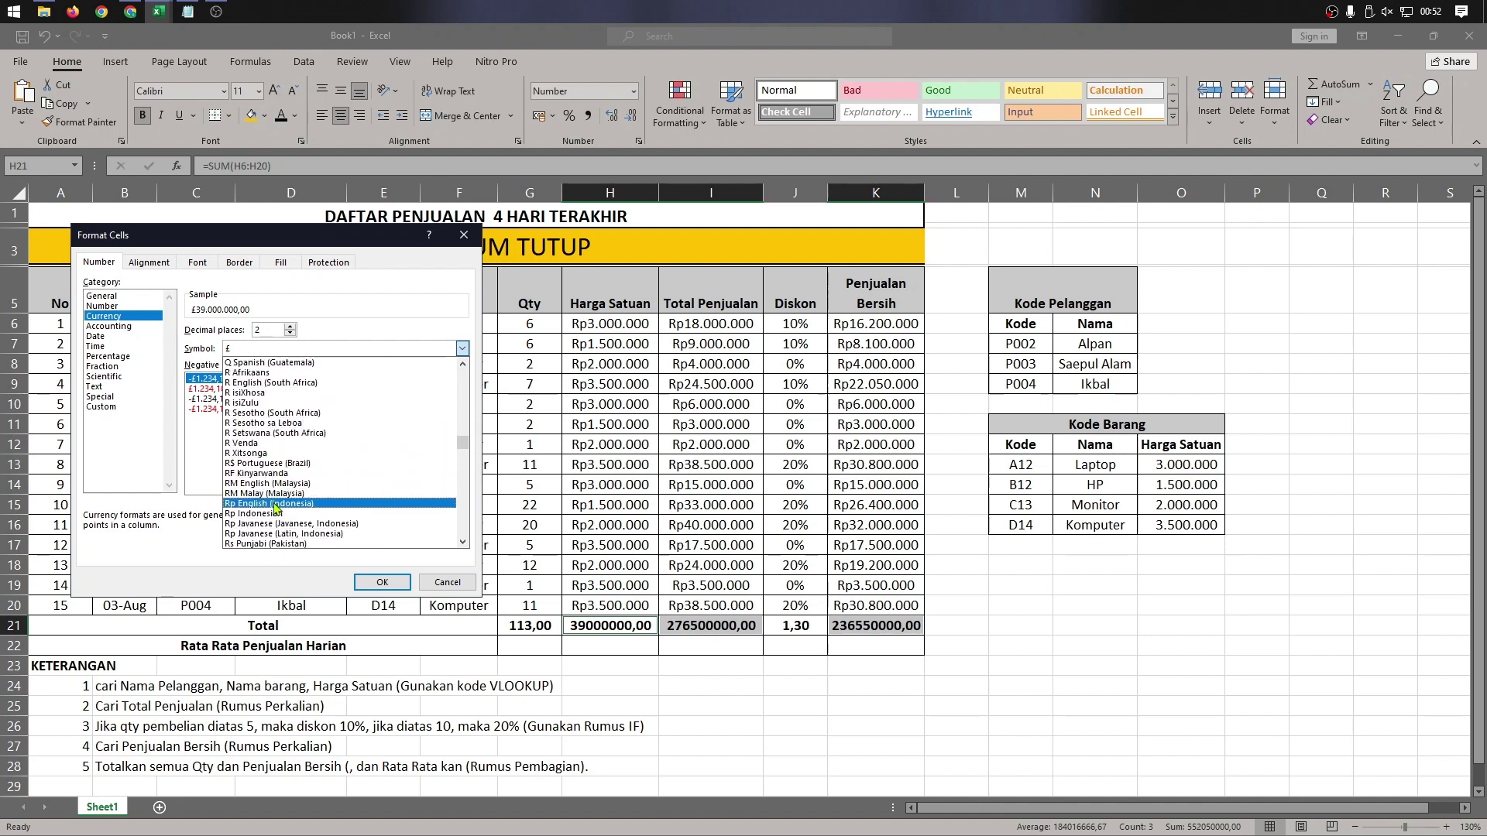
left_click(281, 524)
left_click(291, 334)
left_click(290, 334)
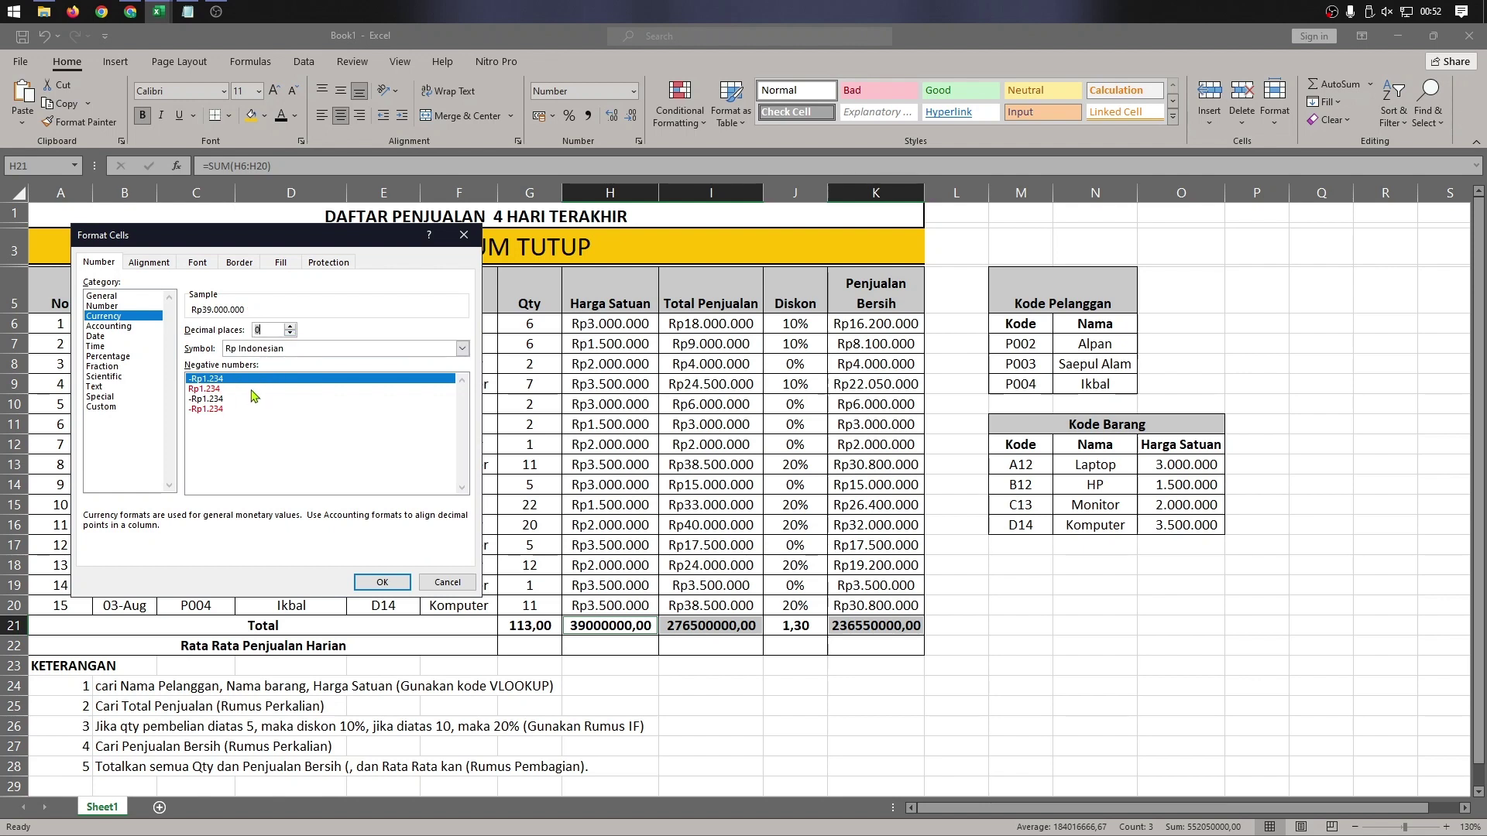
left_click(254, 389)
left_click(383, 584)
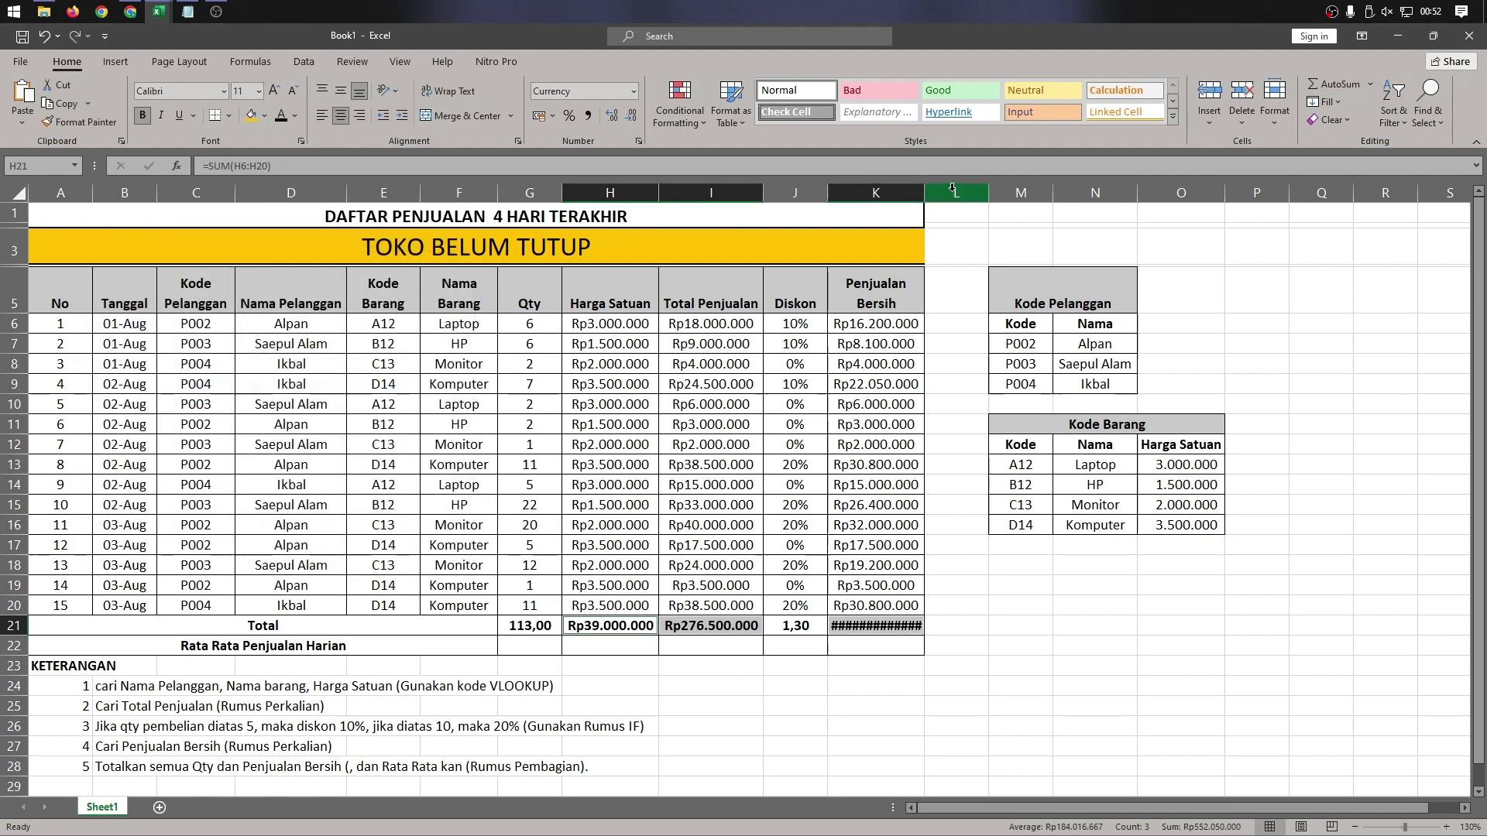
left_click_drag(924, 195, 928, 206)
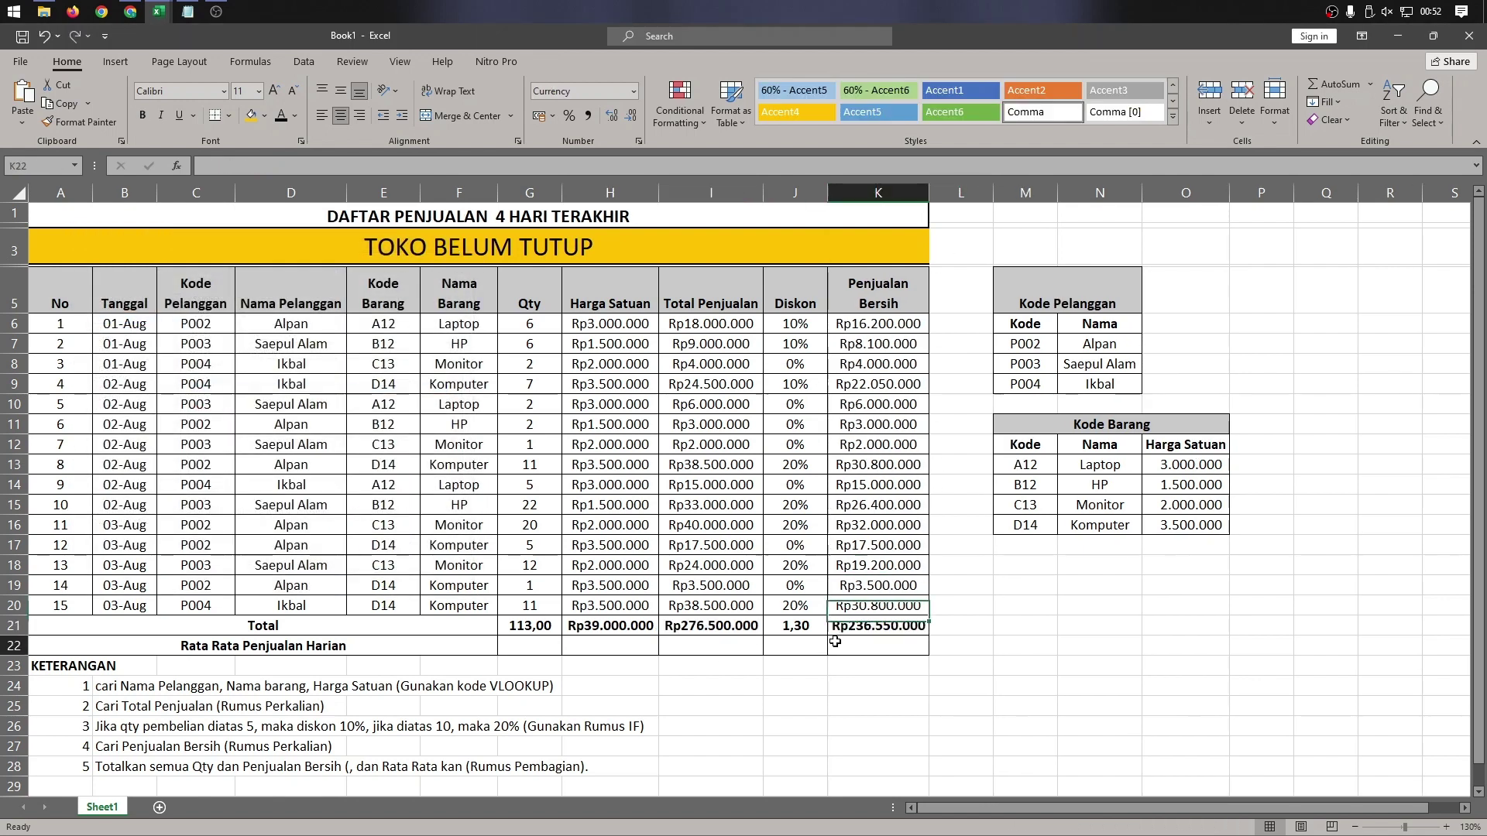
- Clear the discount total in J21 and reduce the quantity total in G21 to 0 decimal places
left_click(785, 631)
key("Delete")
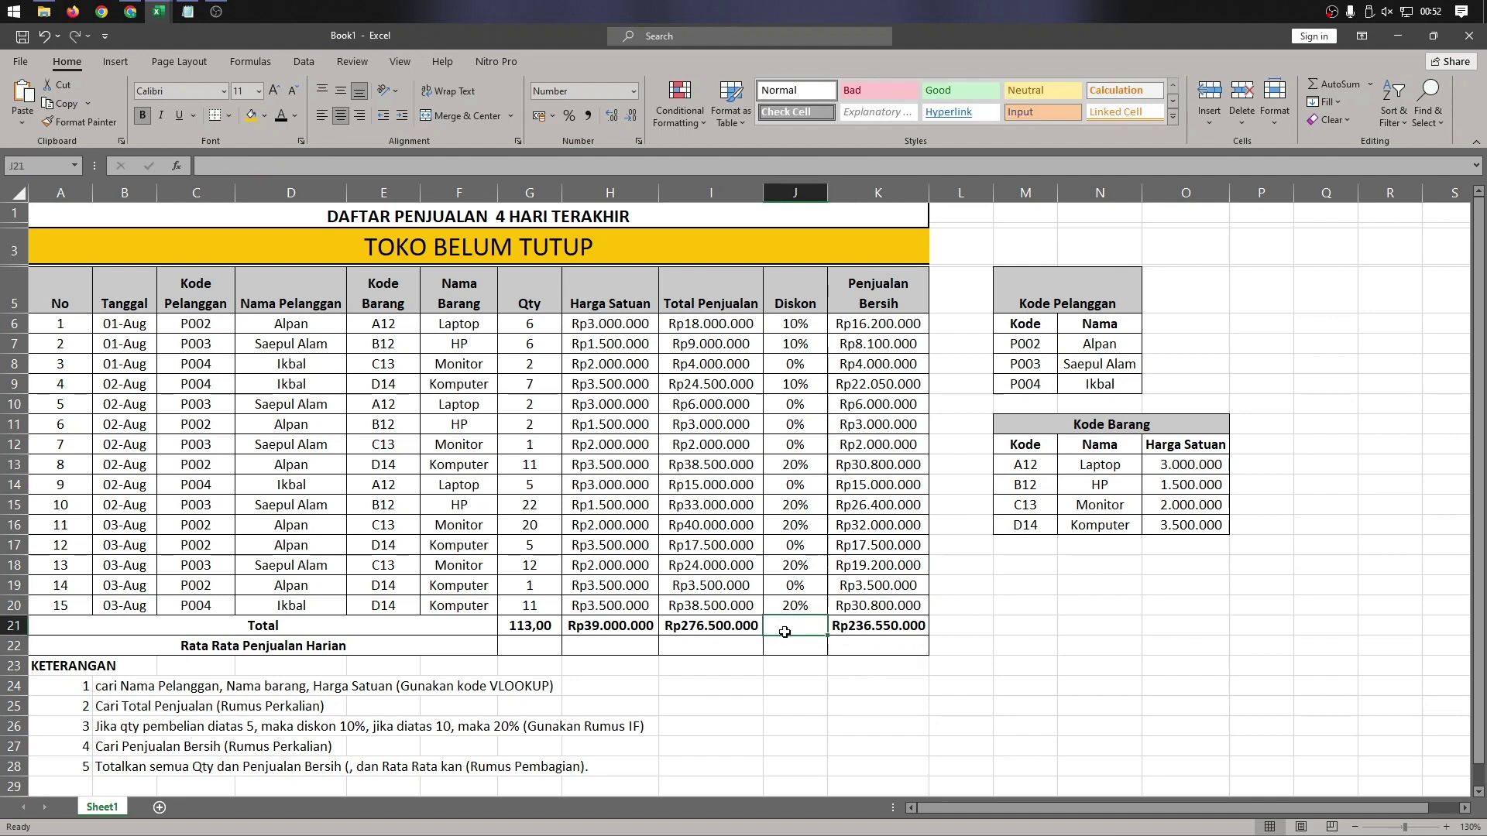
key("Left")
key("Left")
key("Left")
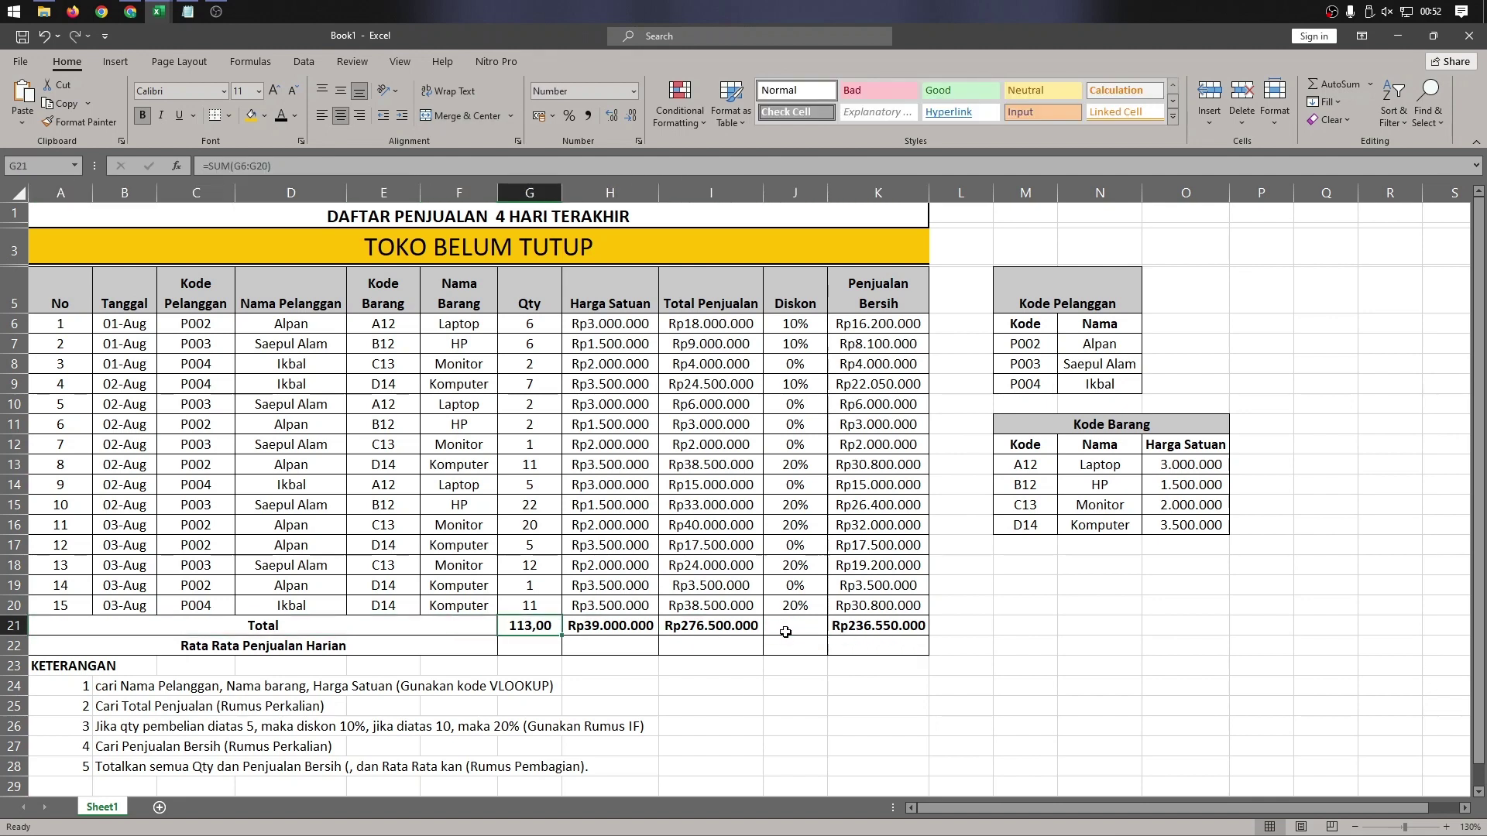
left_click(632, 115)
left_click(632, 115)
- Enter =G21/4 in G22 to calculate the daily average quantity over four days
left_click(878, 646)
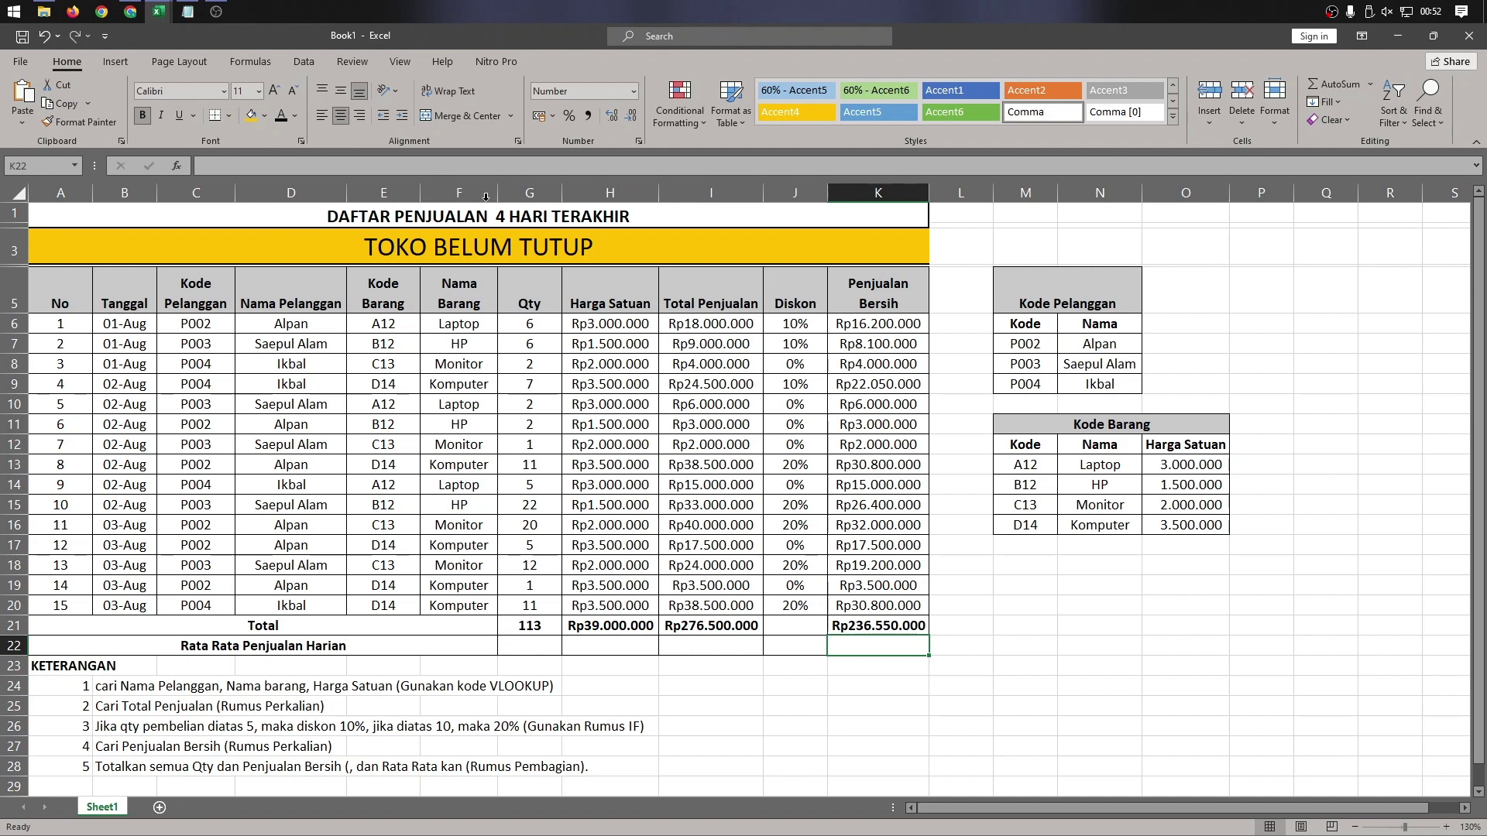
left_click(528, 645)
type("=")
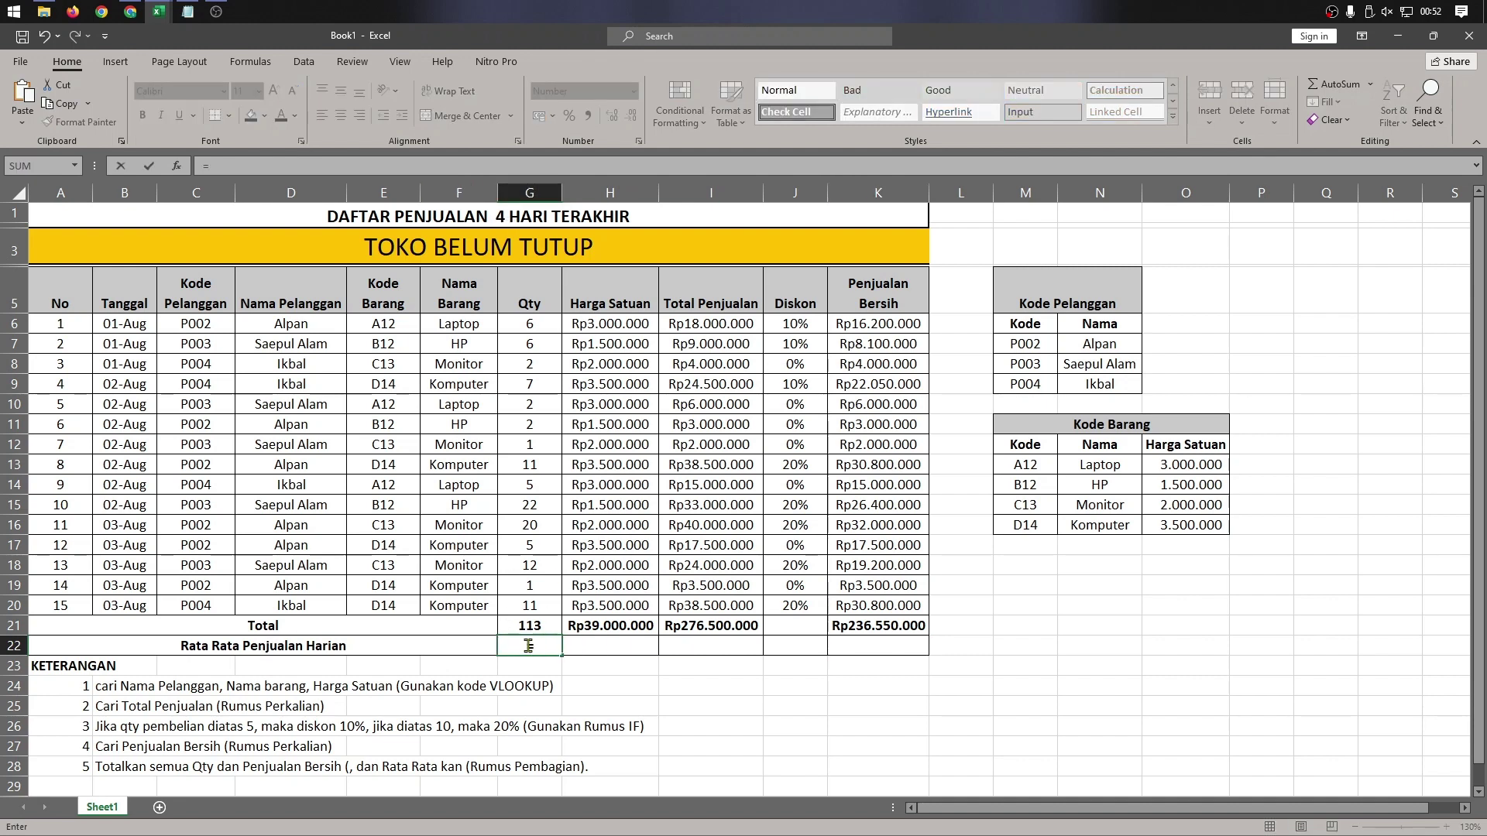
left_click(530, 620)
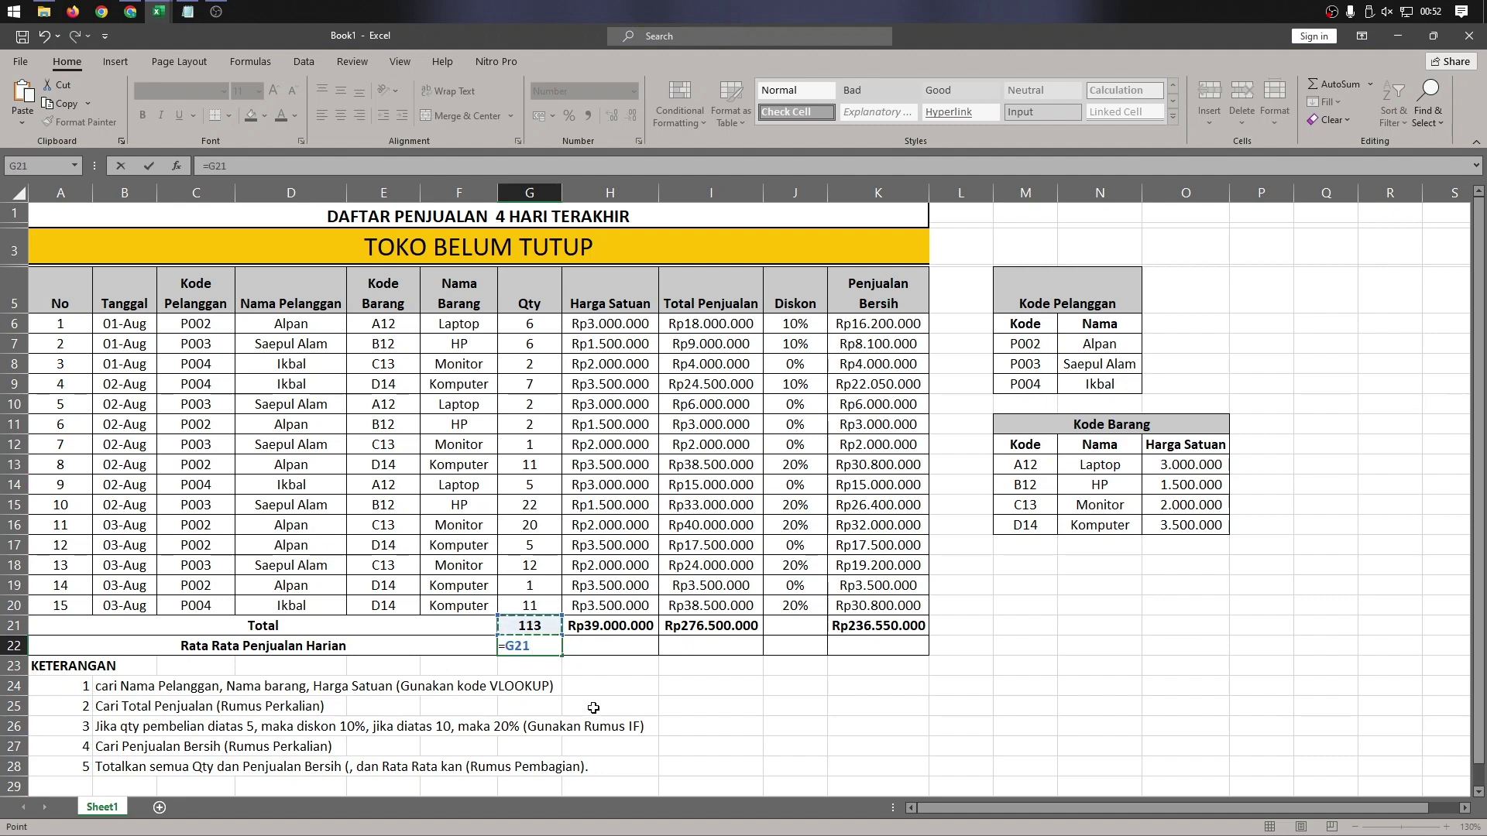
type("/4")
key("Return")
- Fill the daily-average formula from G22 across through K22 and clear the discount average in J22
left_click(555, 642)
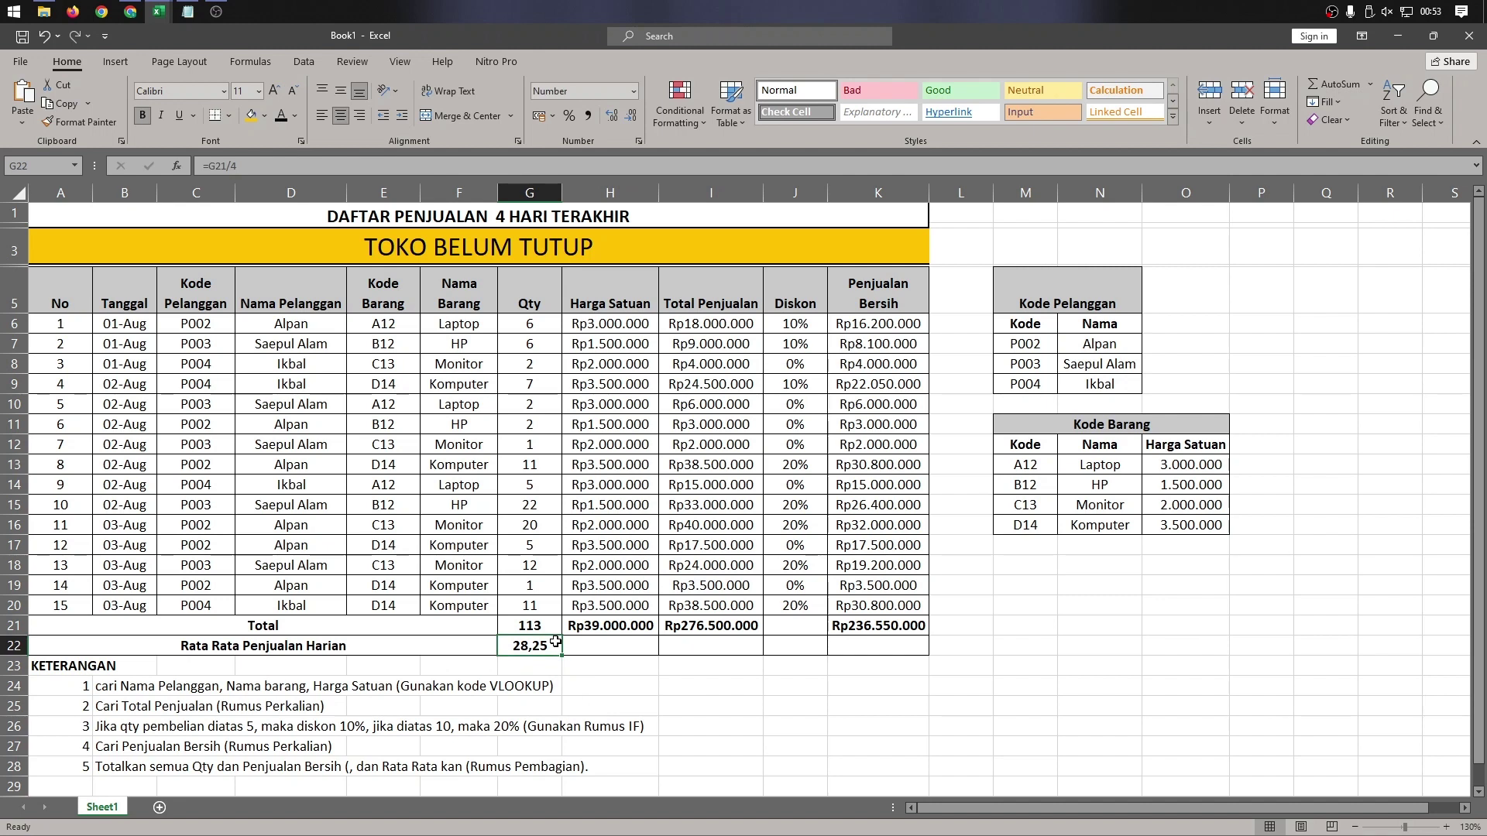
left_click_drag(561, 657, 740, 654)
left_click(739, 653)
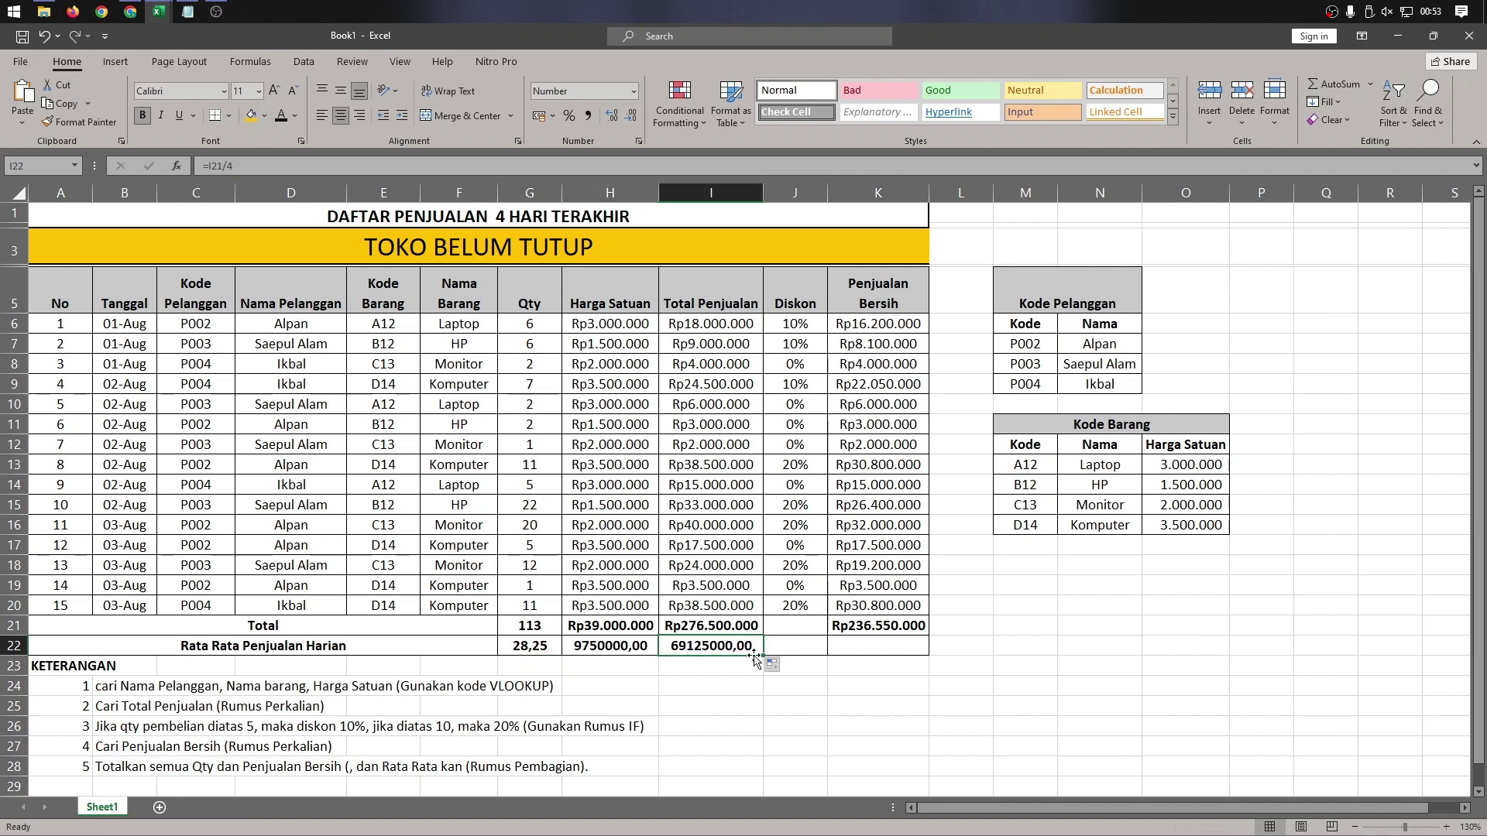
left_click_drag(763, 657, 917, 656)
left_click(809, 646)
key("Delete")
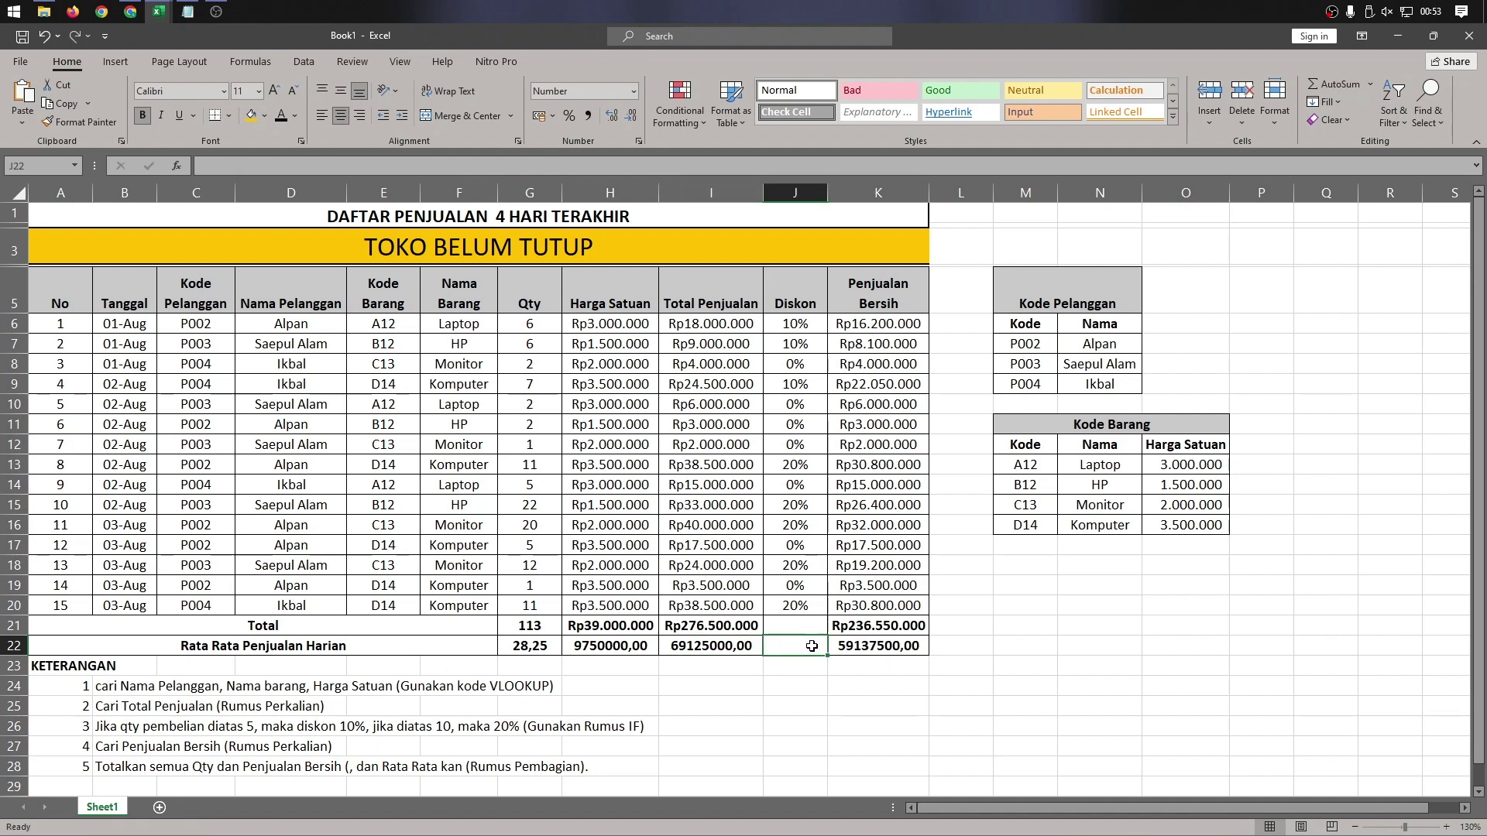
- Format the daily averages H22, I22 and K22 as Currency with the Rp symbol and 0 decimal places
left_click(648, 644)
left_click(699, 644, "ctrl")
left_click(865, 648, "ctrl")
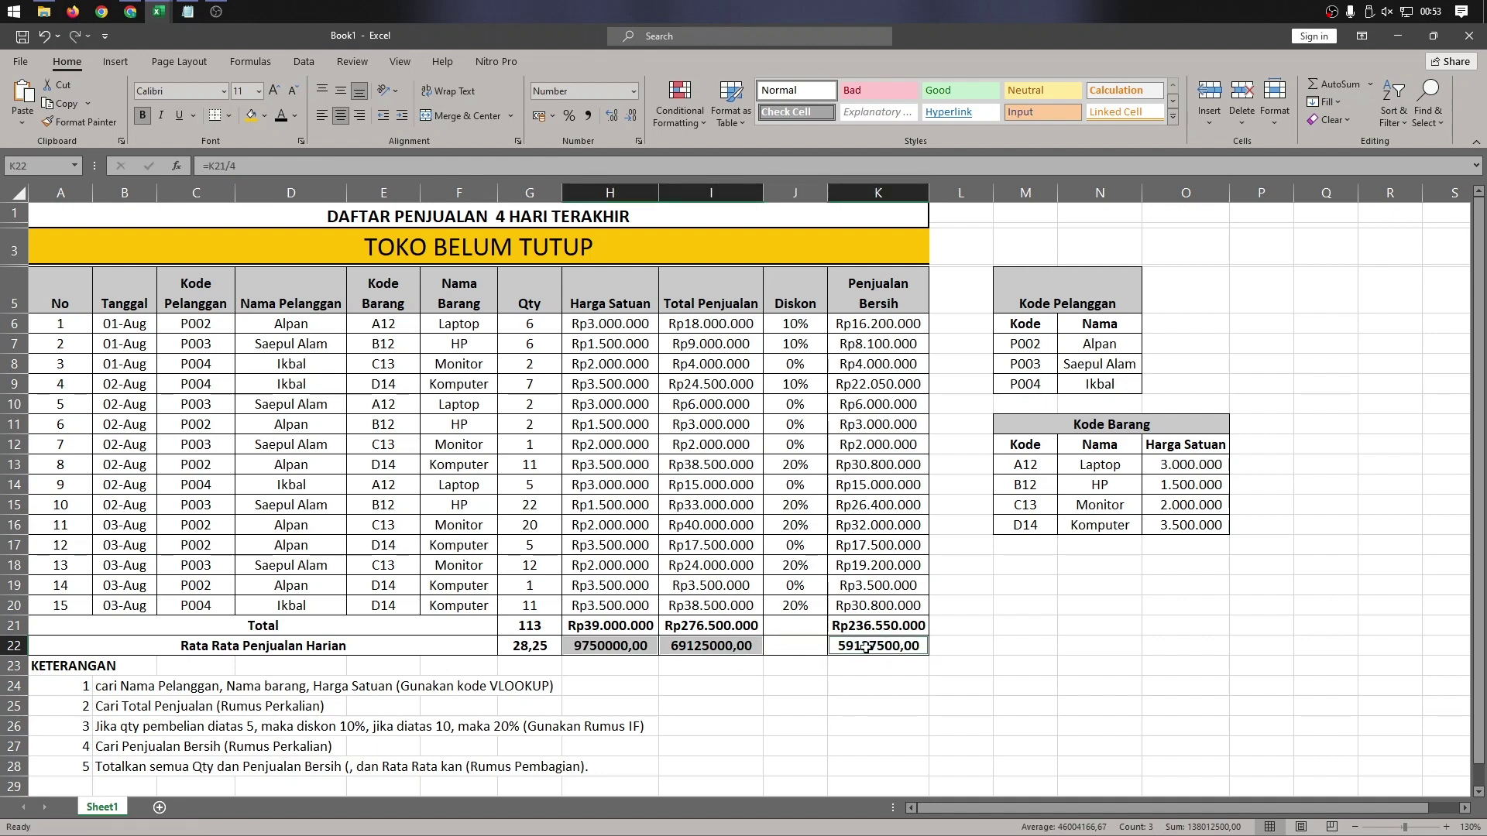
left_click(638, 144)
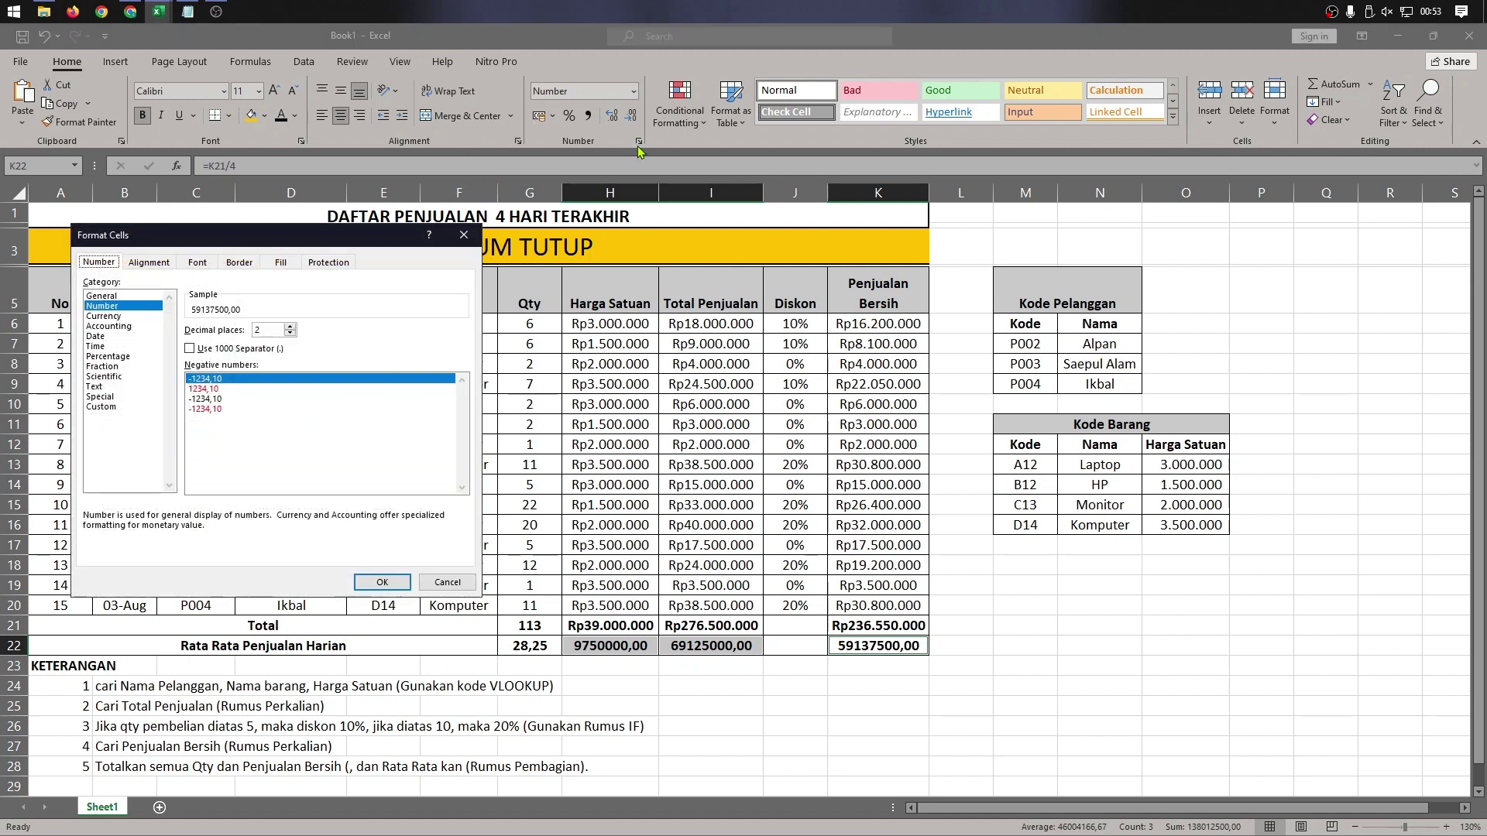
left_click(117, 316)
left_click(262, 350)
scroll(307, 480, "down", 3)
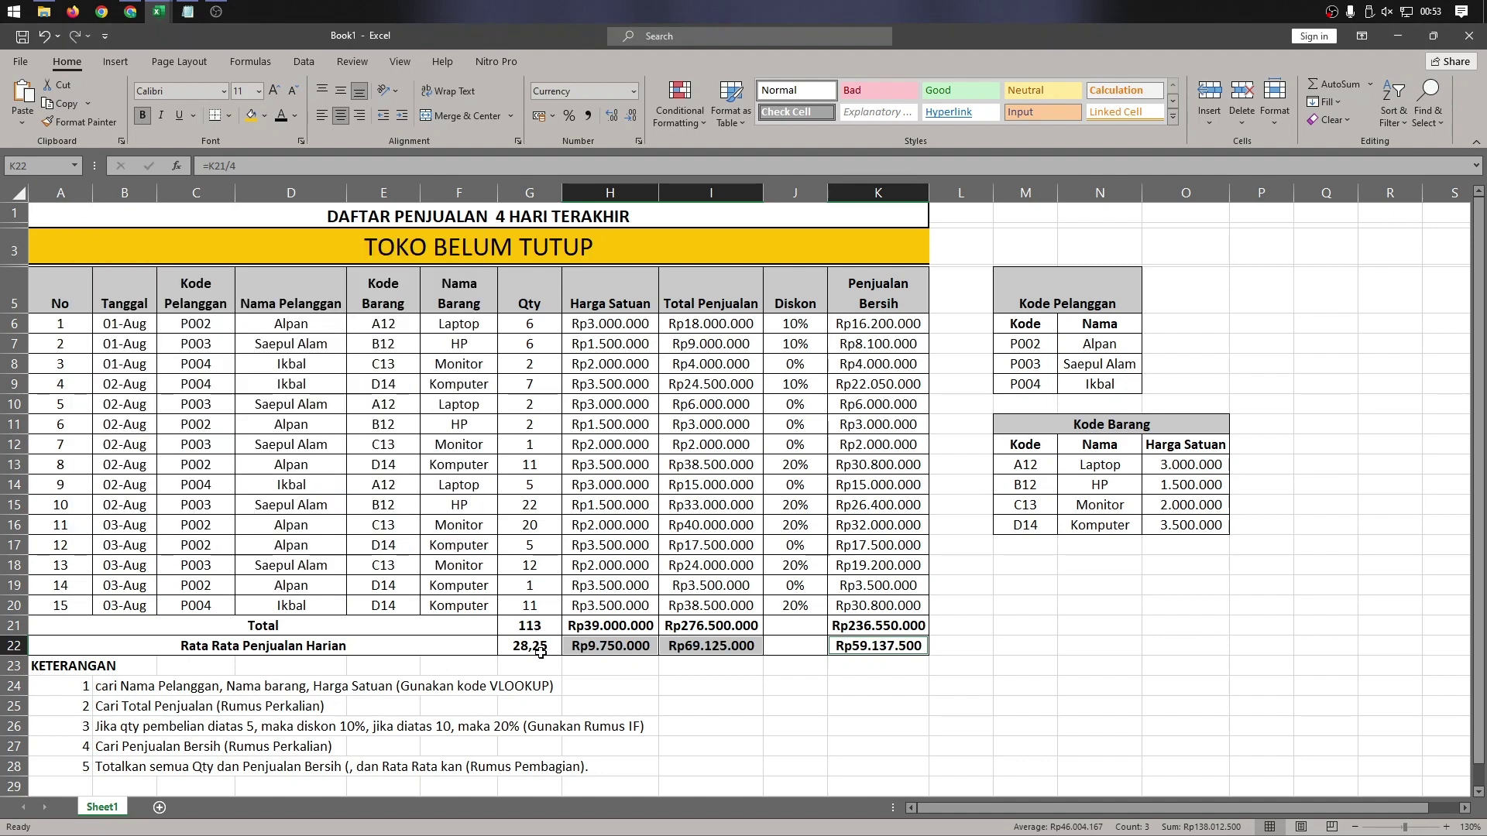
- Reduce the daily average quantity in G22 to 0 decimal places
left_click(536, 647)
left_click(633, 121)
left_click(633, 122)
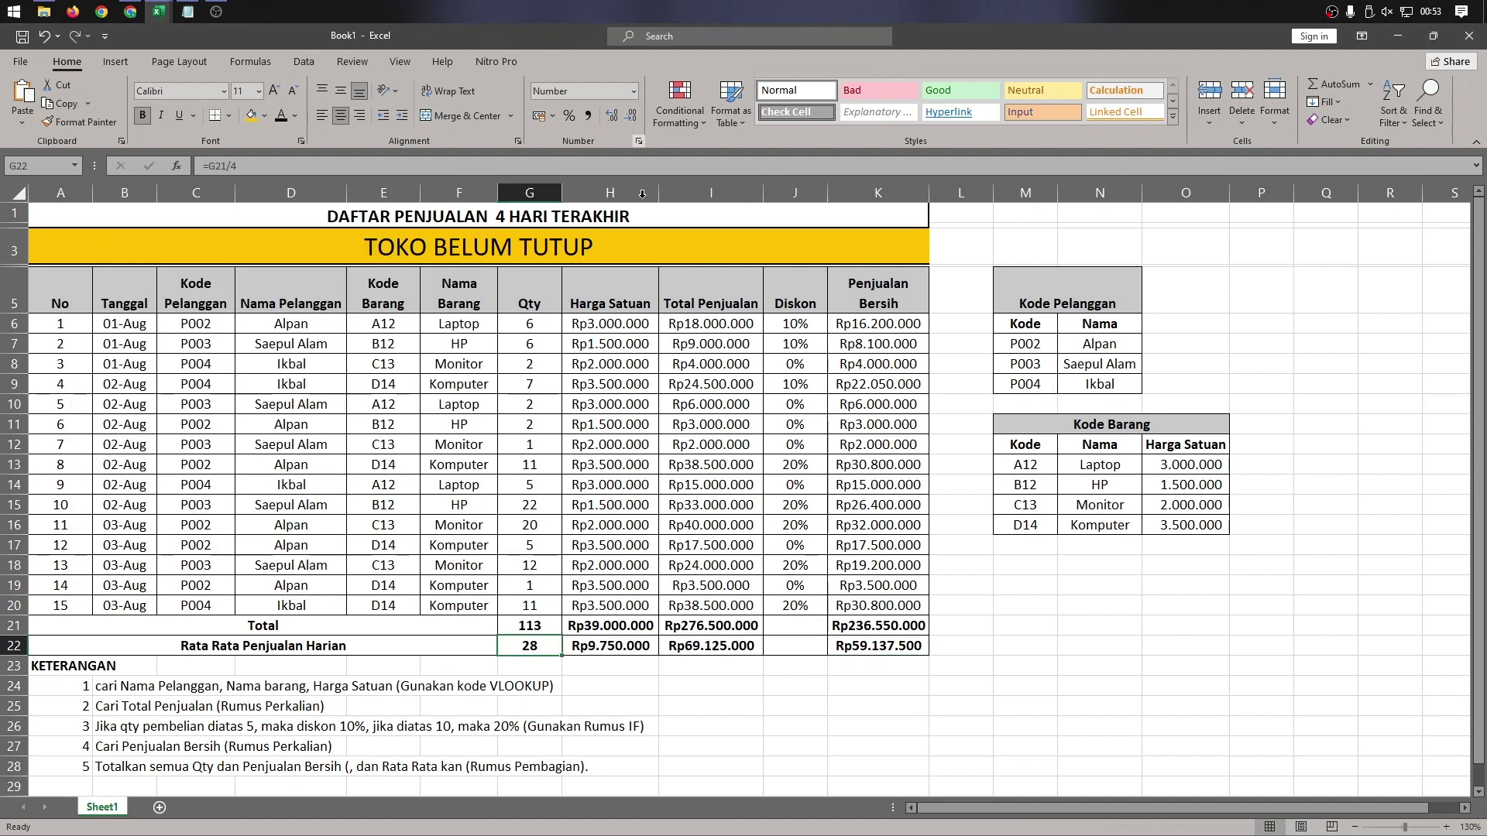
- Review the daily-average formulas in row 22 for quantity, unit price, total sales and net sales
double_click(751, 642)
left_click(842, 658)
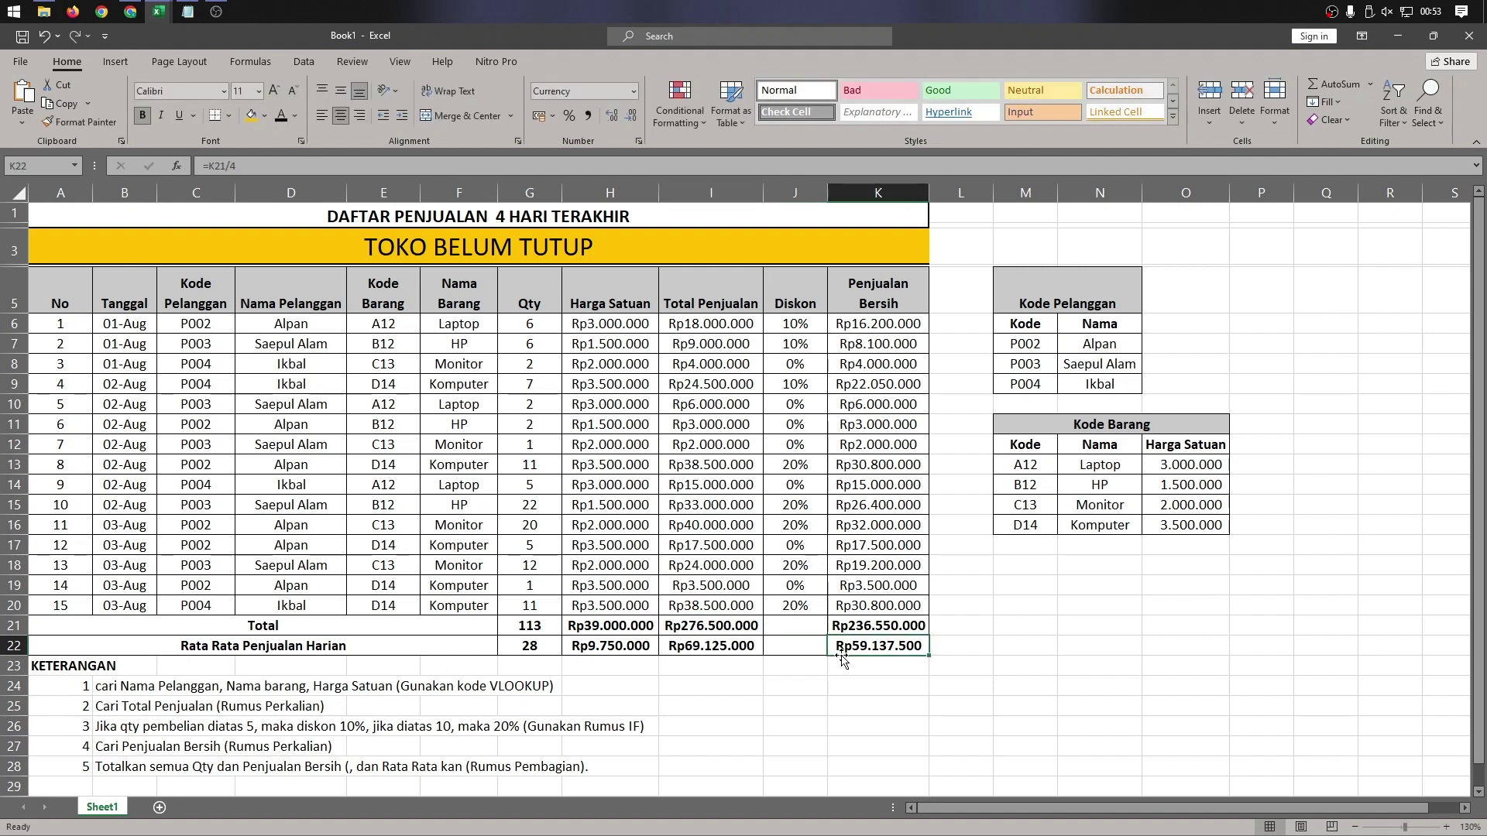
left_click(803, 690)
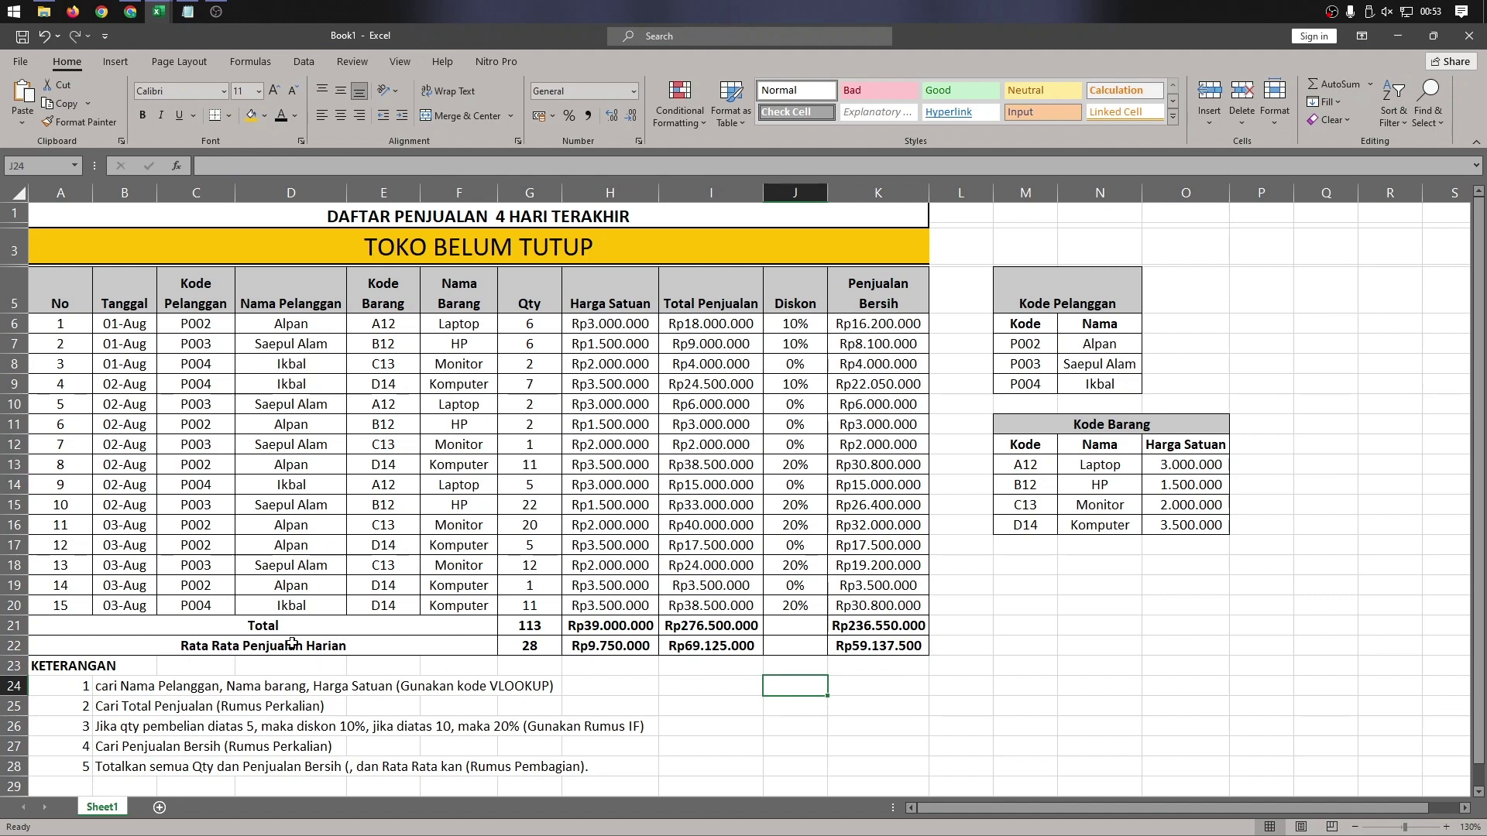
left_click(540, 646)
double_click(539, 646)
key("Return")
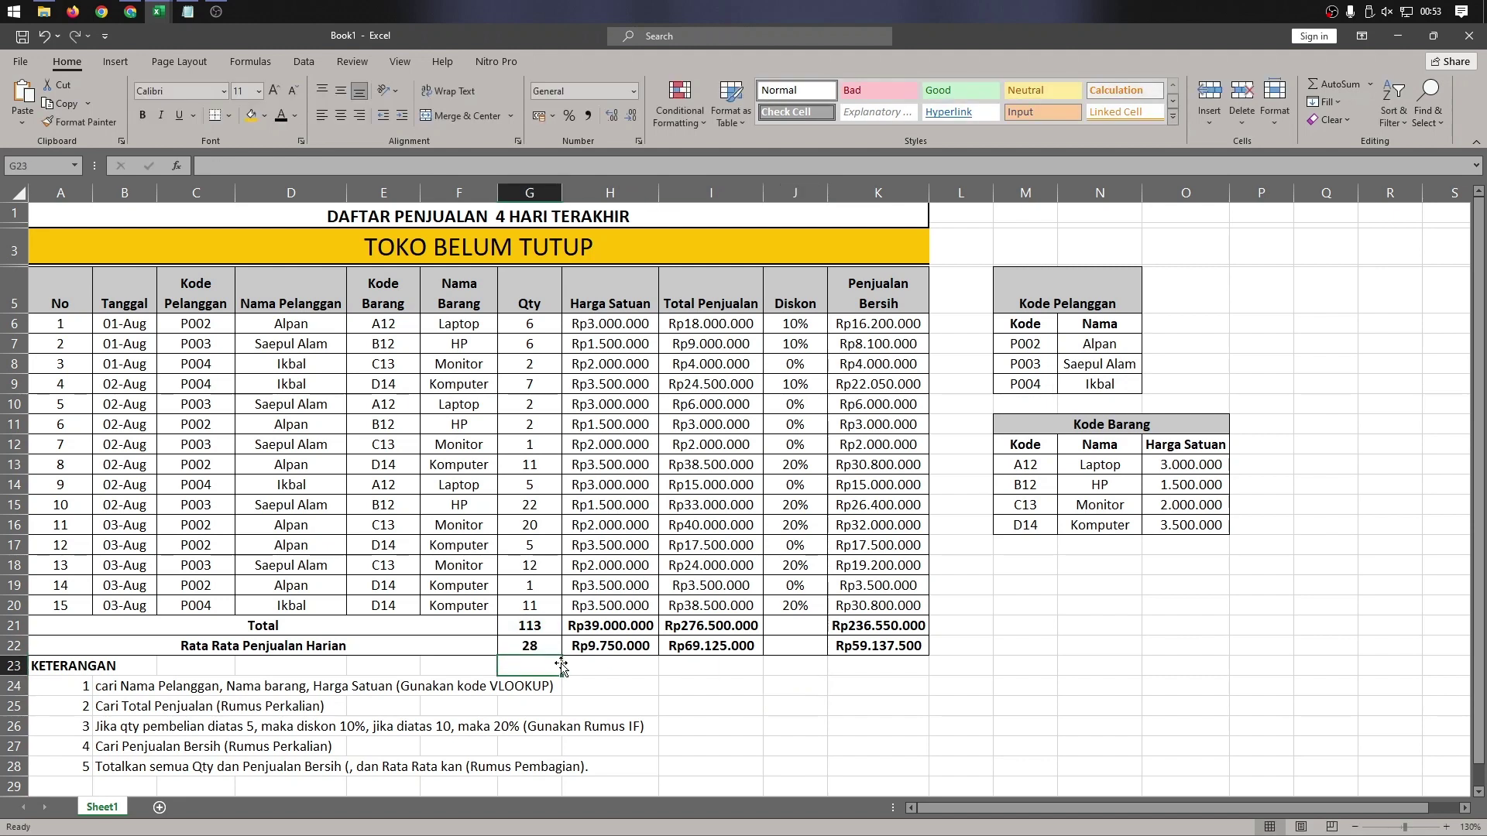
left_click(558, 644)
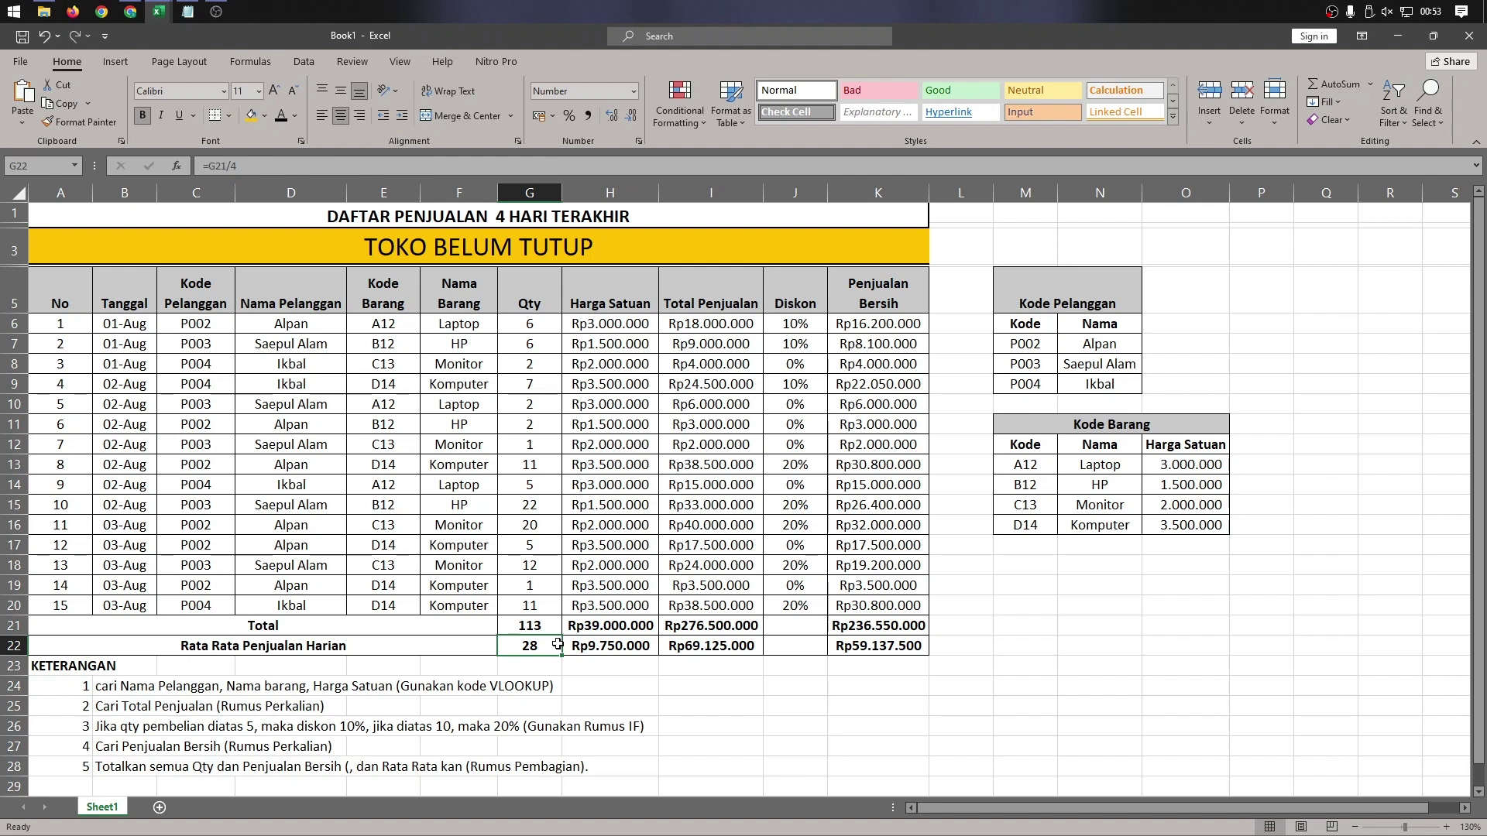
left_click(601, 648)
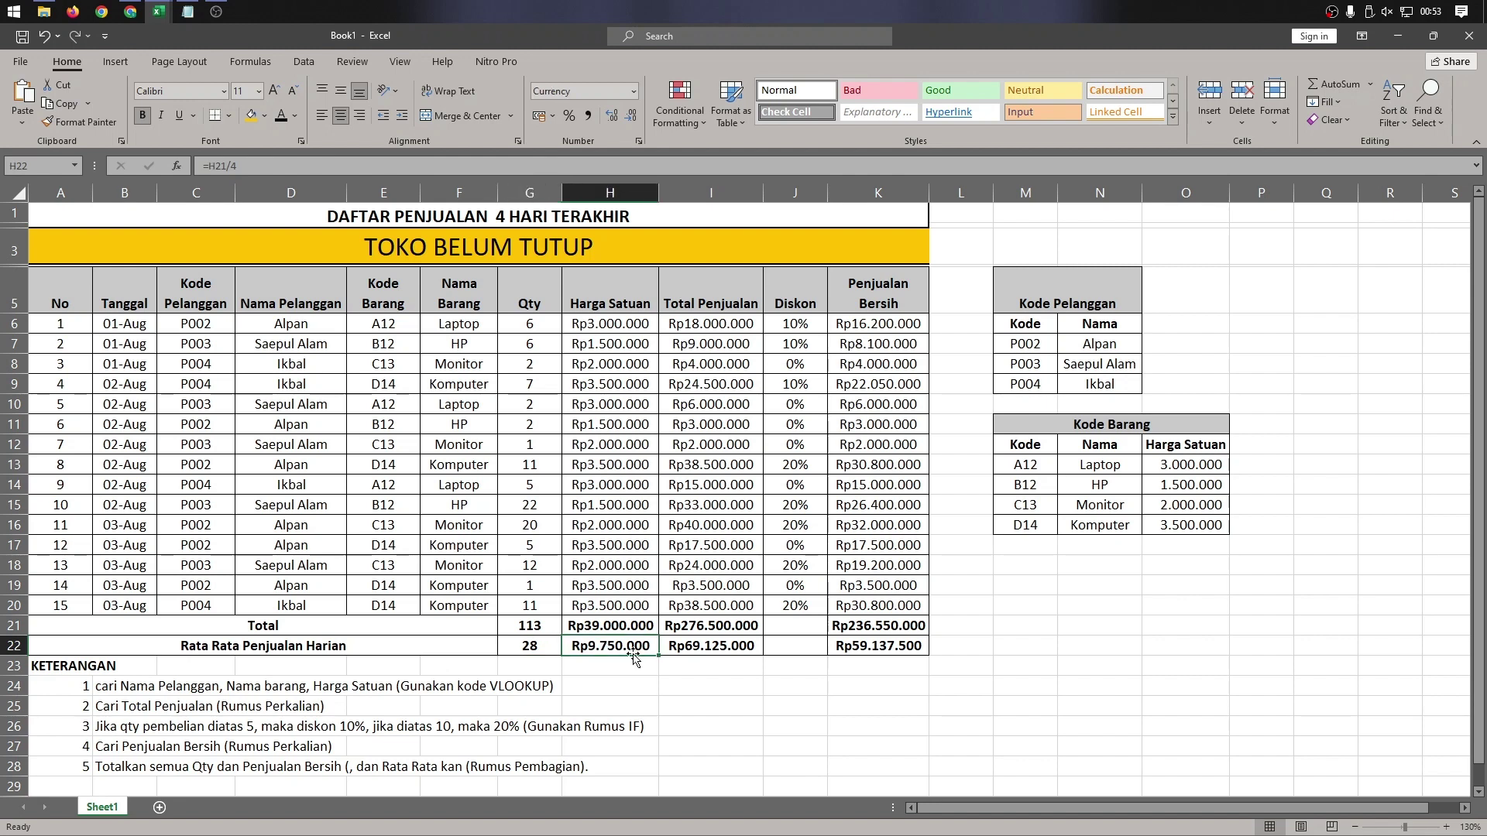
left_click(697, 653)
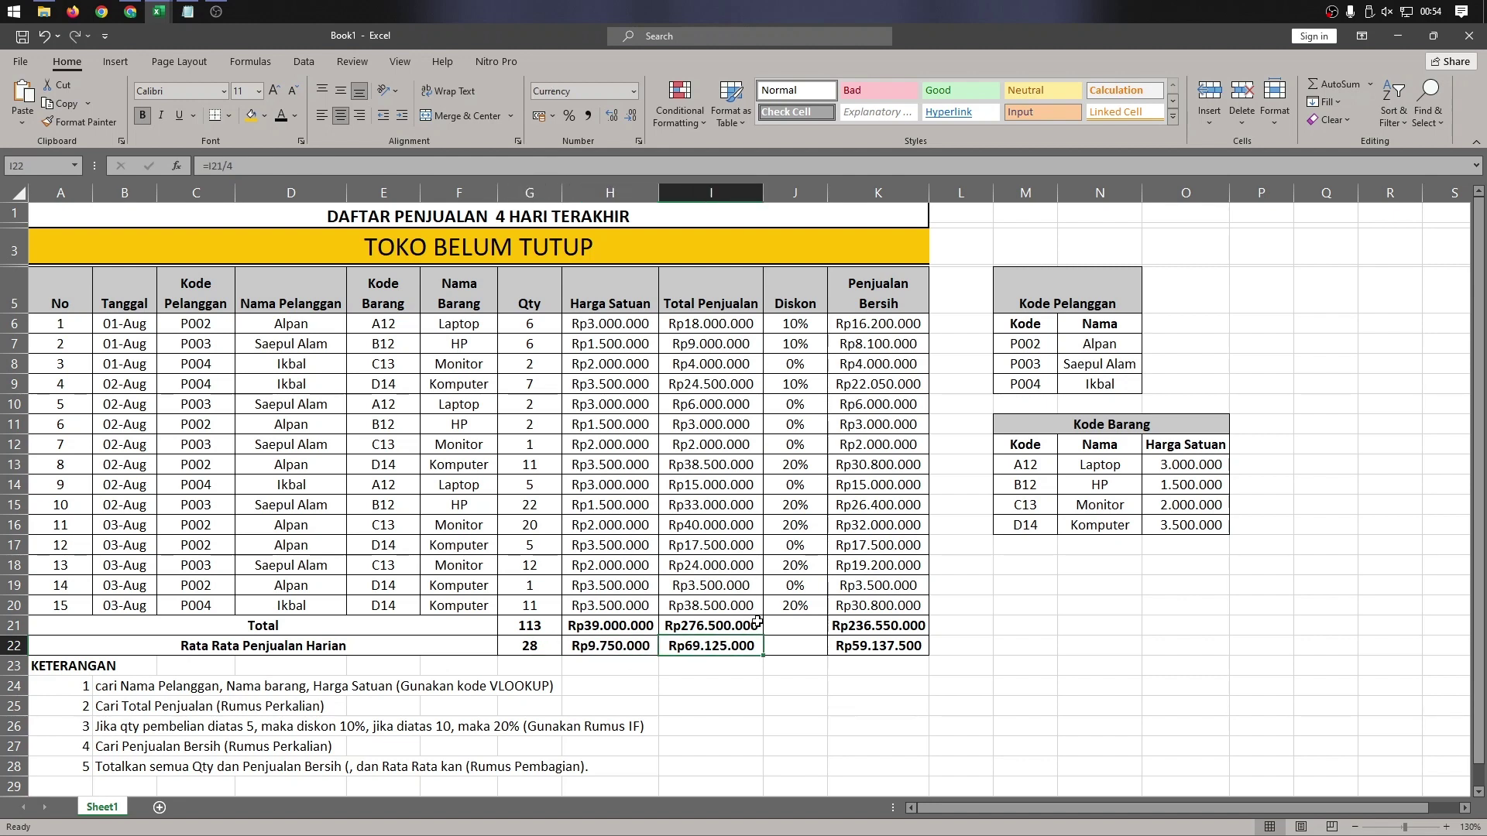
double_click(886, 657)
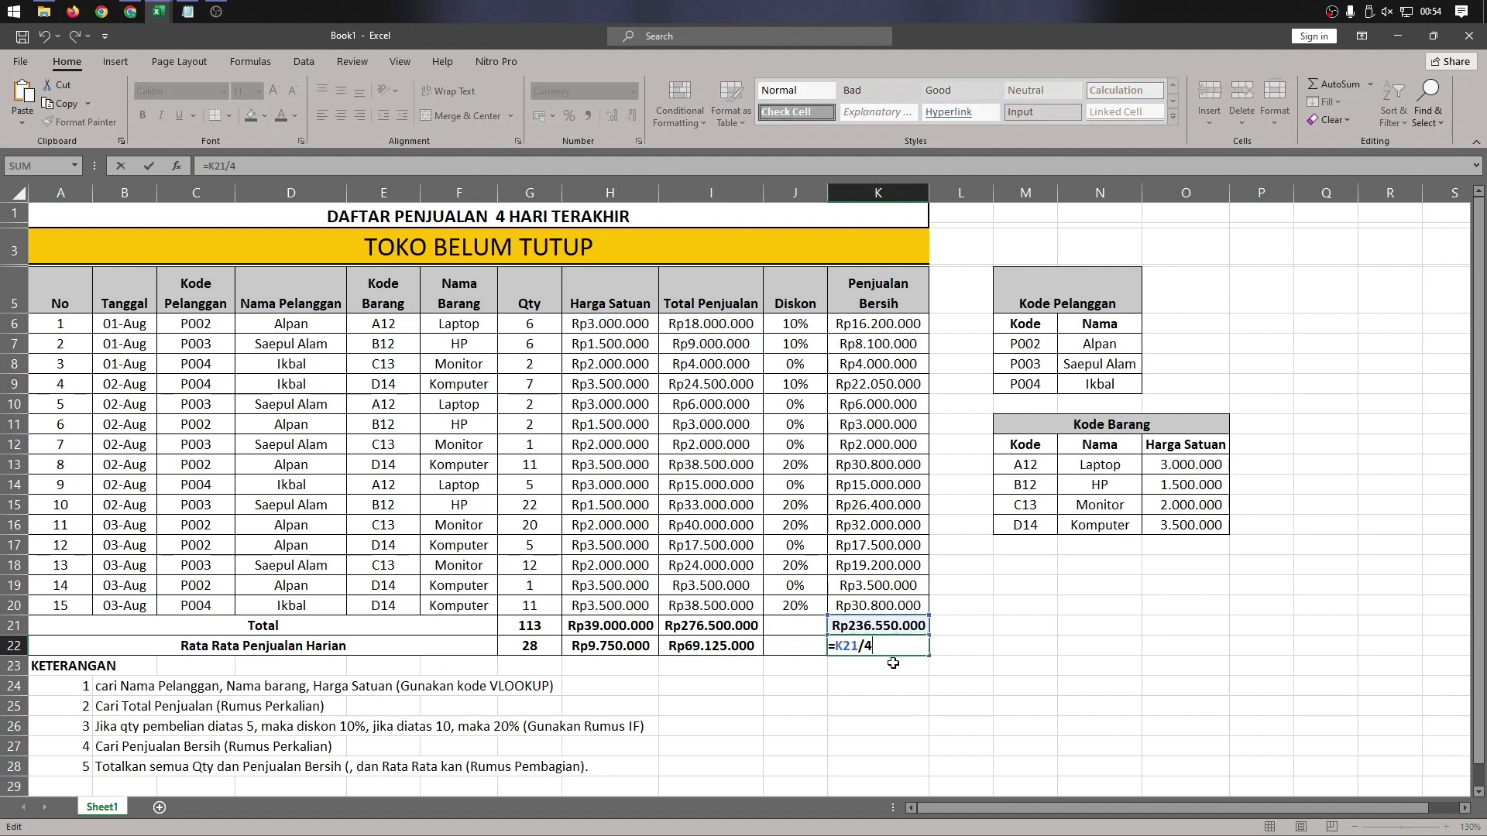